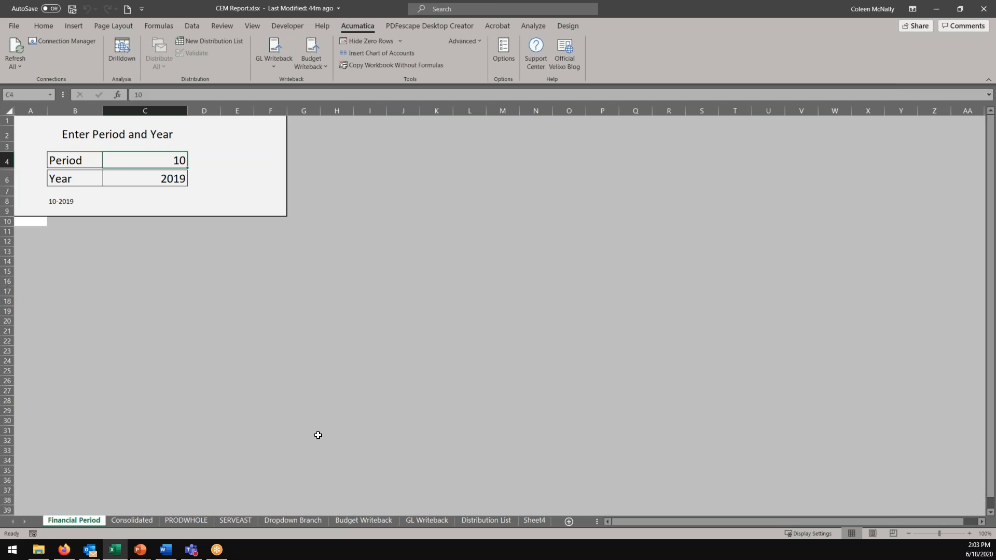
Review the existing Acumatica connections and the blank form for adding one, leaving without creating a connection.
click(67, 41)
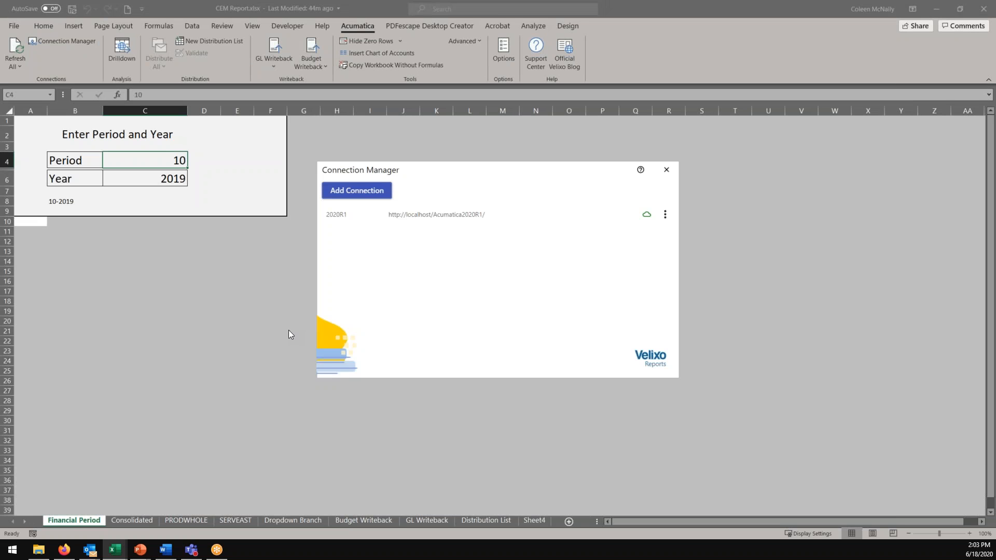
click(345, 191)
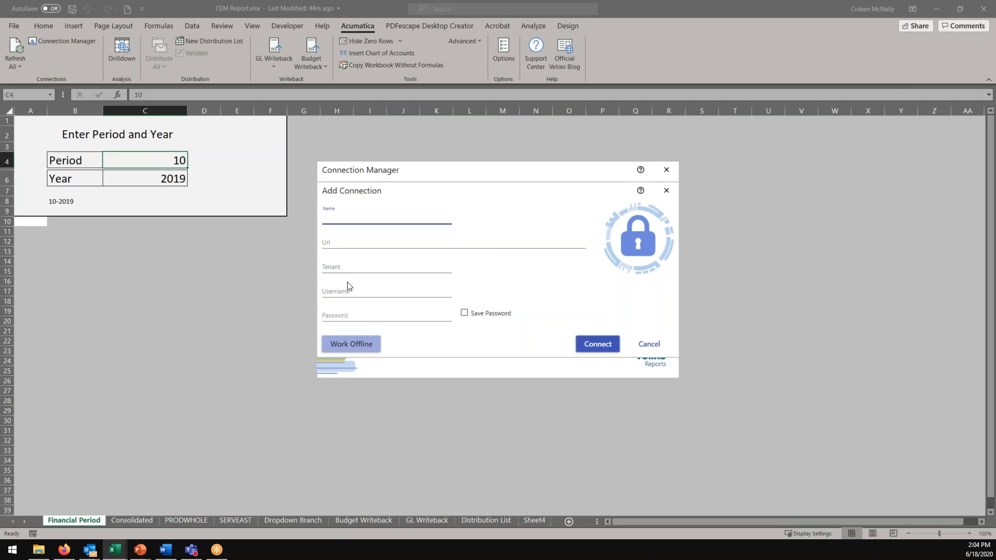
click(649, 345)
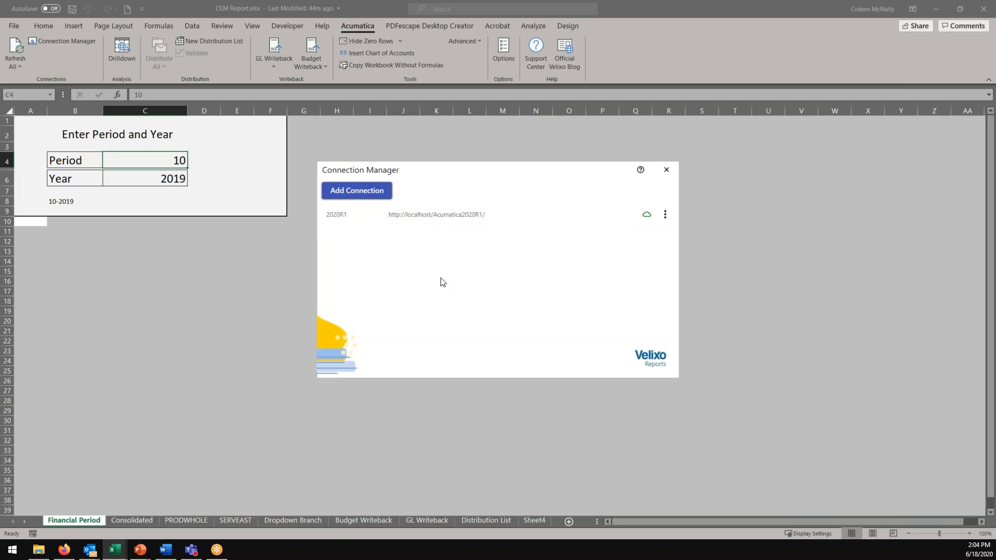
click(667, 170)
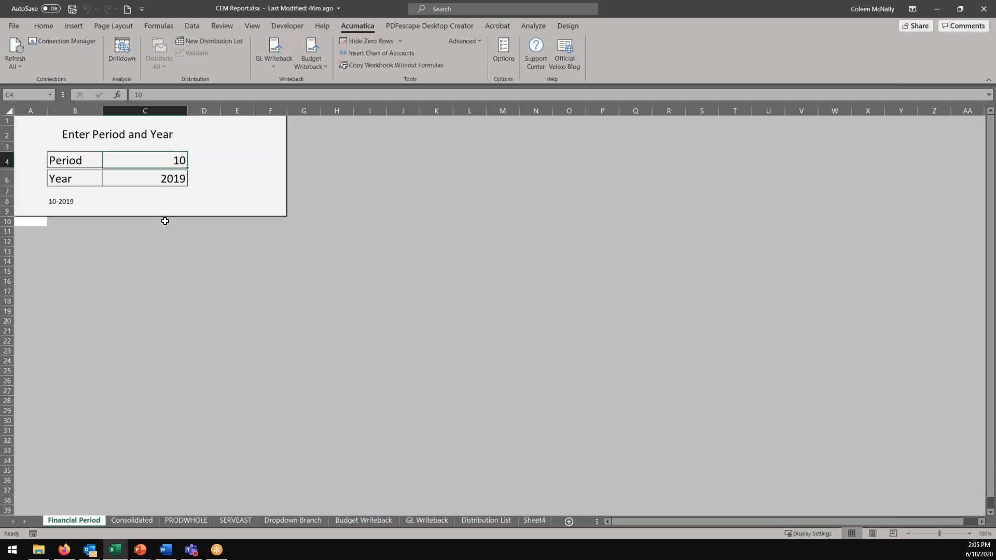
Set the reporting year to 2018 on the Financial Period sheet and view the Consolidated profit and loss statement.
click(131, 521)
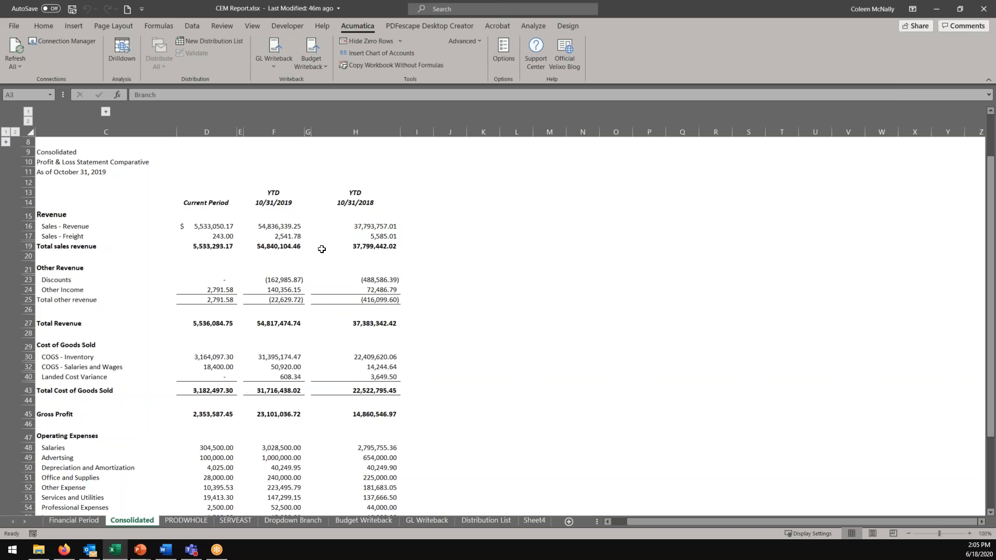
click(93, 522)
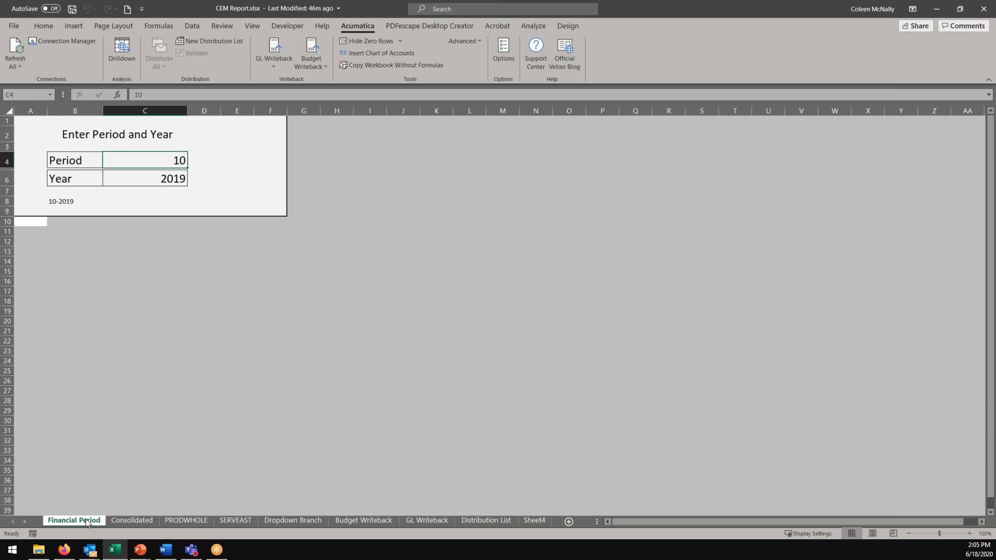
click(142, 176)
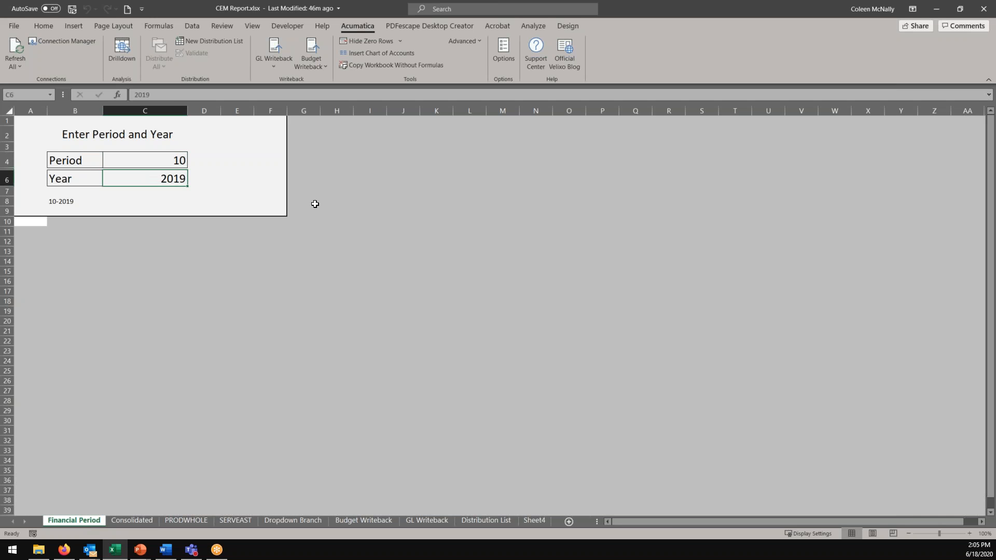
text(2018)
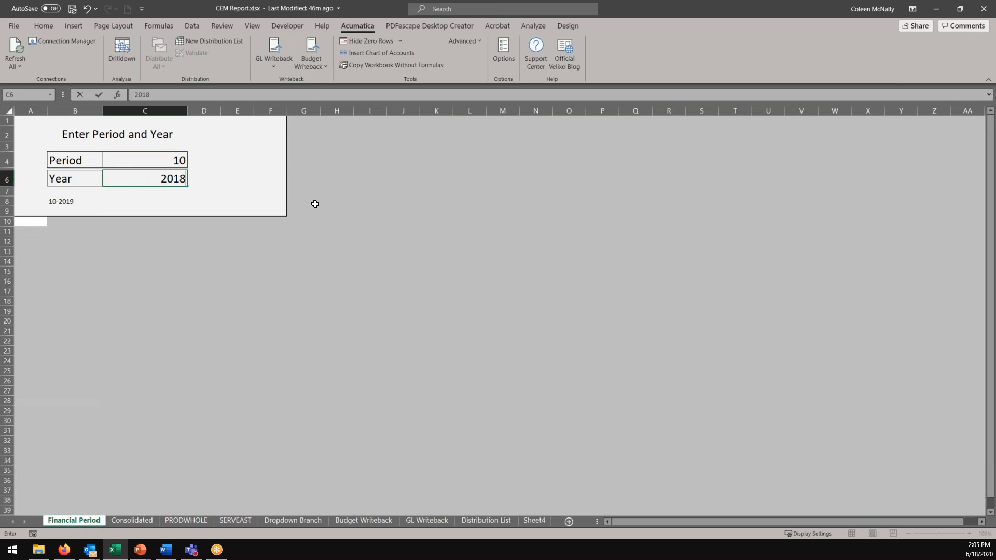
key(Tab)
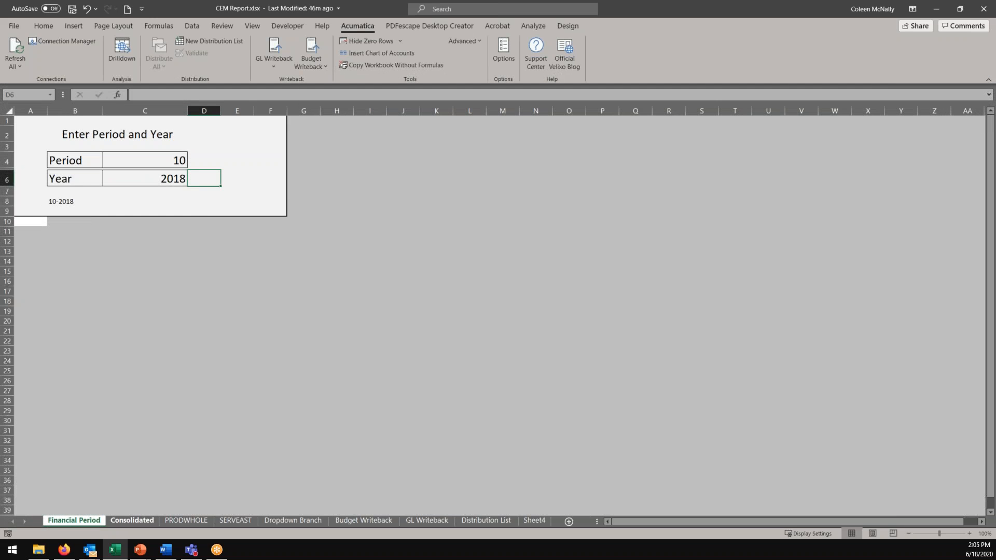
click(131, 521)
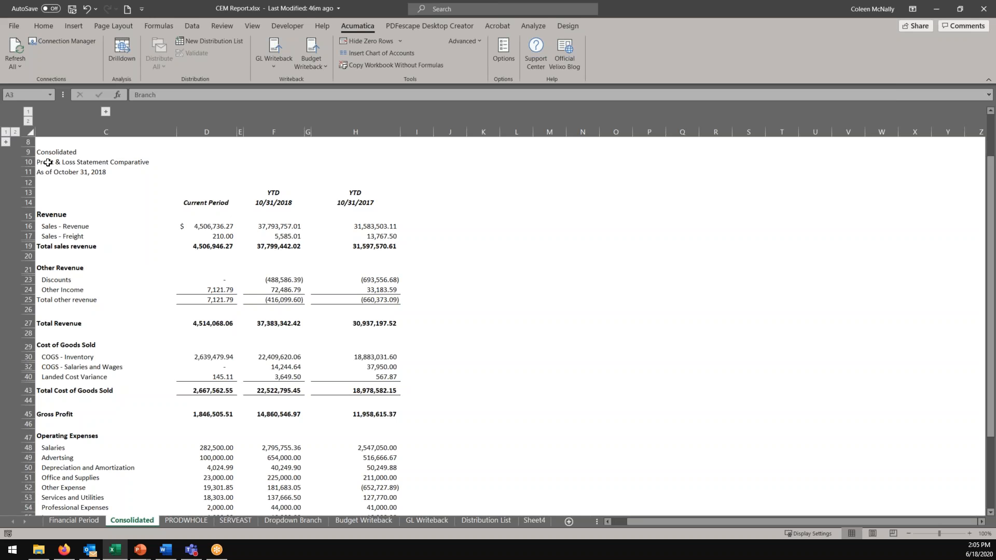
Expand the grouped rows and columns on the Consolidated sheet and view the function arguments behind current-period Sales - Revenue.
click(6, 143)
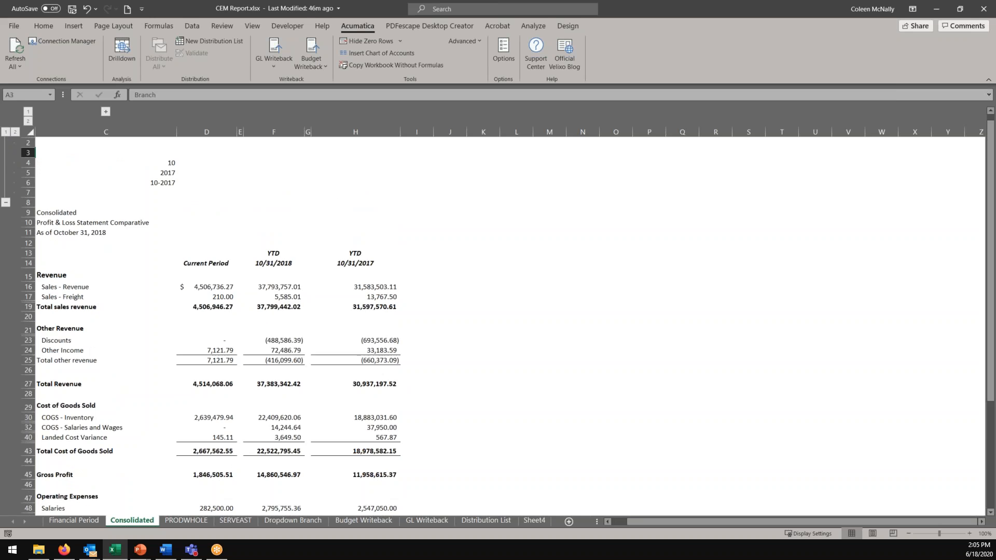
click(106, 112)
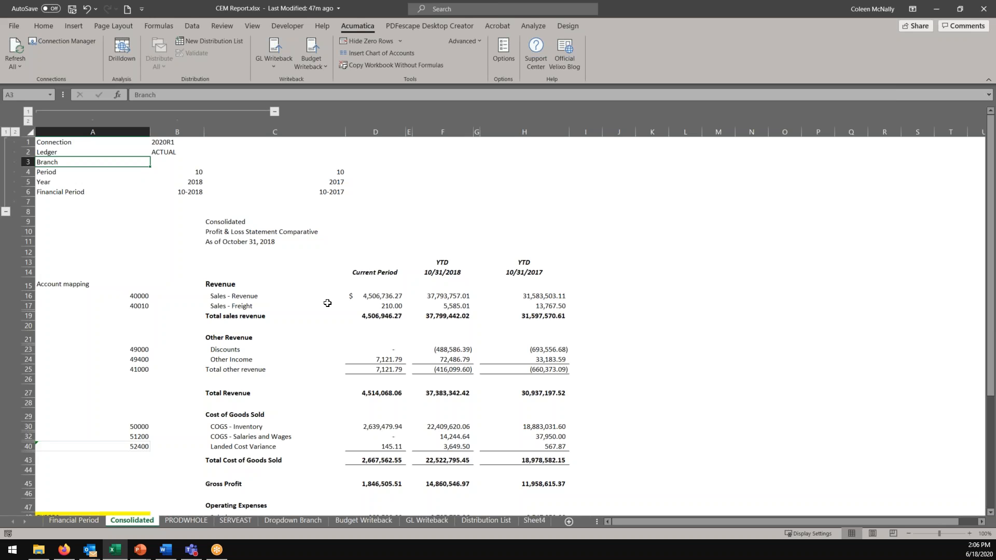
click(383, 296)
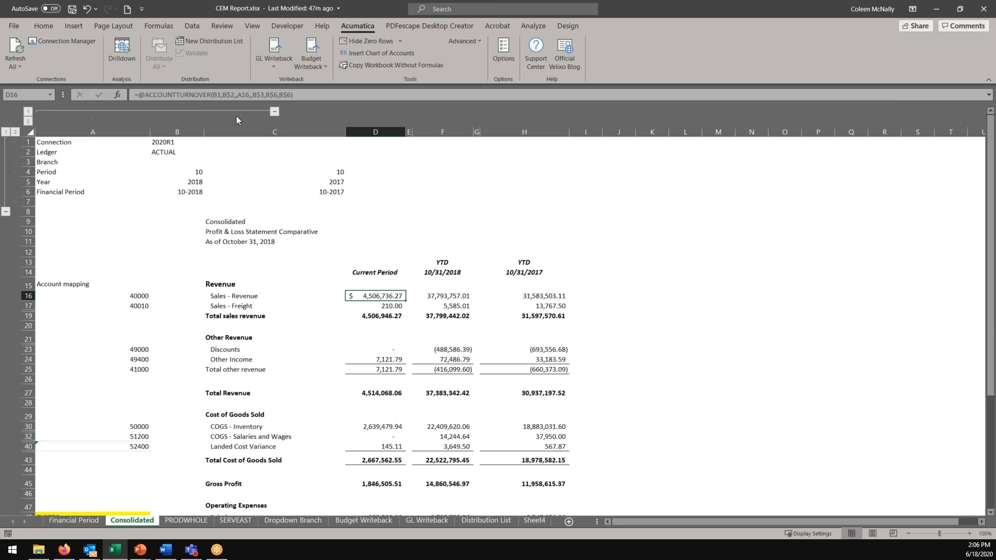
click(117, 95)
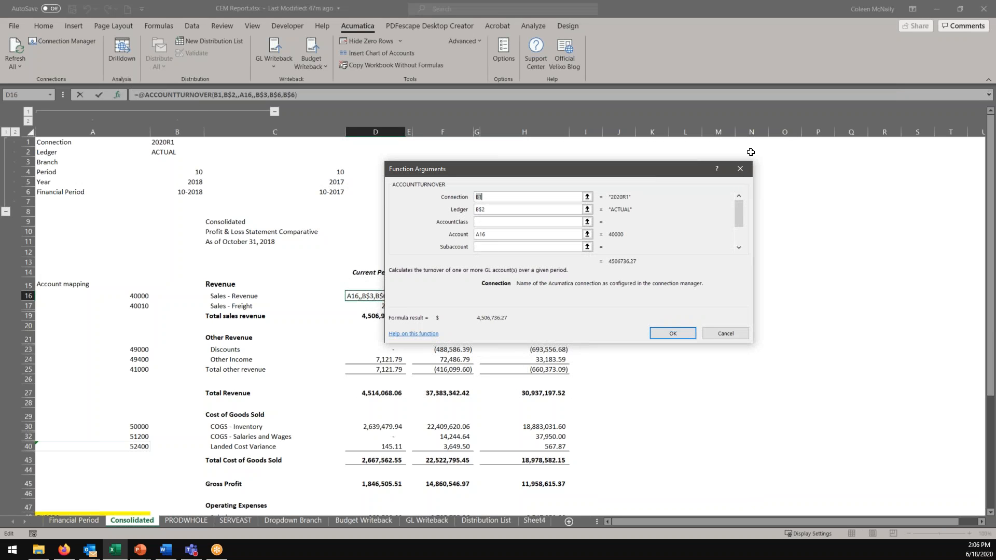
click(741, 169)
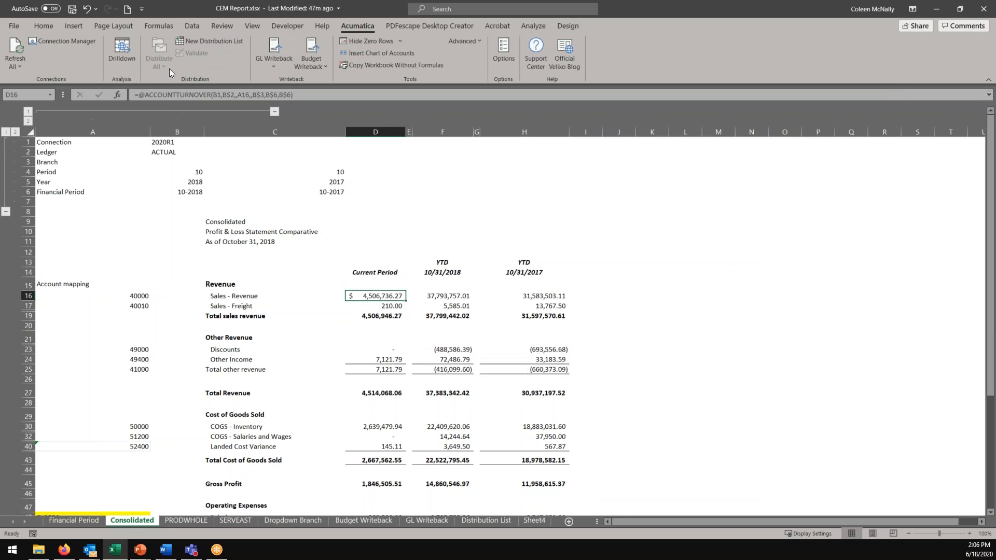
From empty cell J16, browse the functions available in the Acumatica General Ledger Module category without inserting one.
click(630, 293)
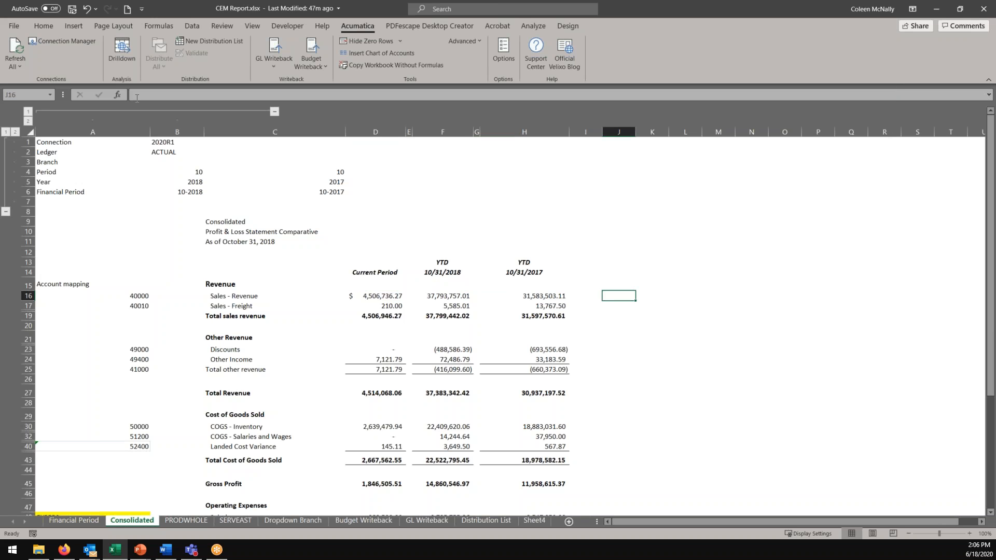
click(118, 97)
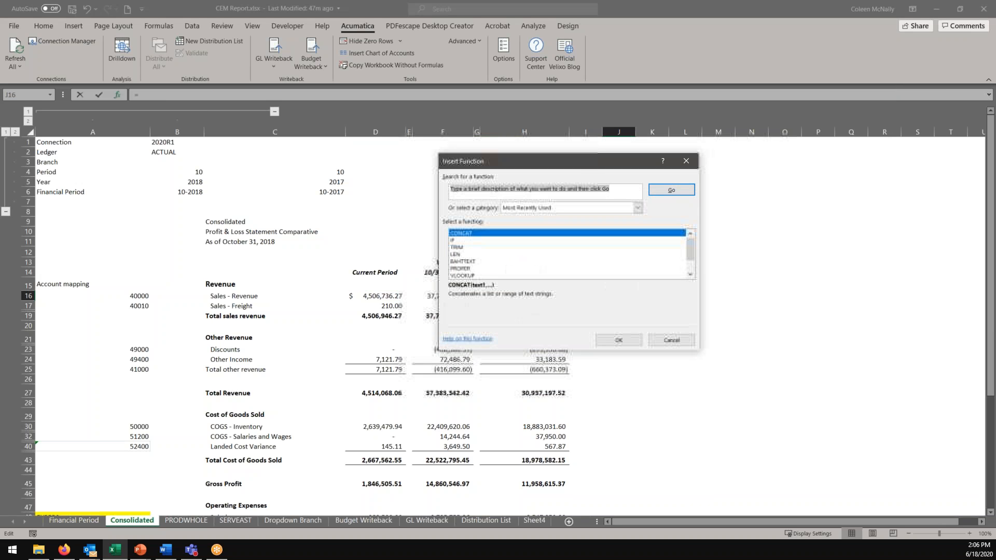
click(639, 208)
drag(637, 230, 643, 283)
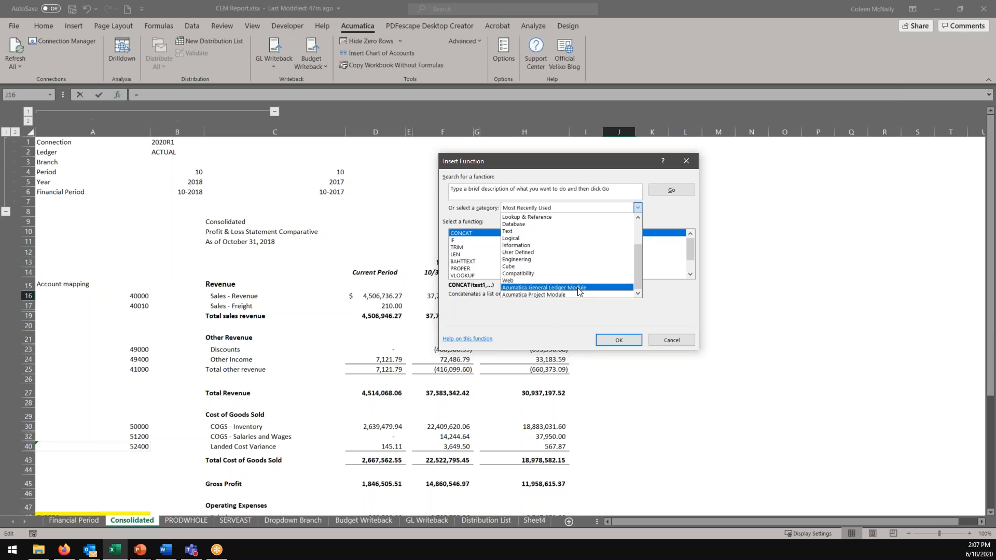
click(563, 288)
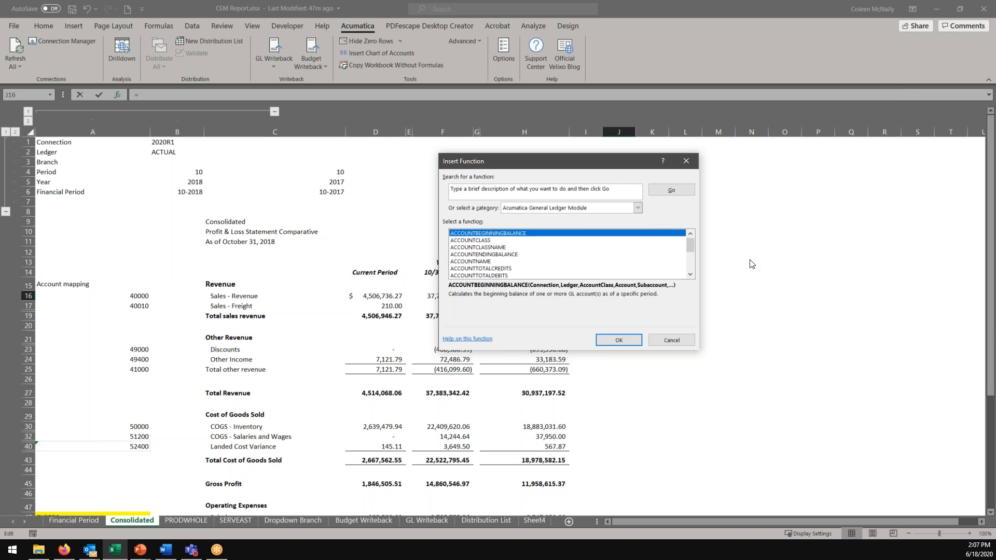
mouse_move(693, 245)
mouse_down()
mouse_move(687, 265)
mouse_move(691, 244)
mouse_up()
click(679, 342)
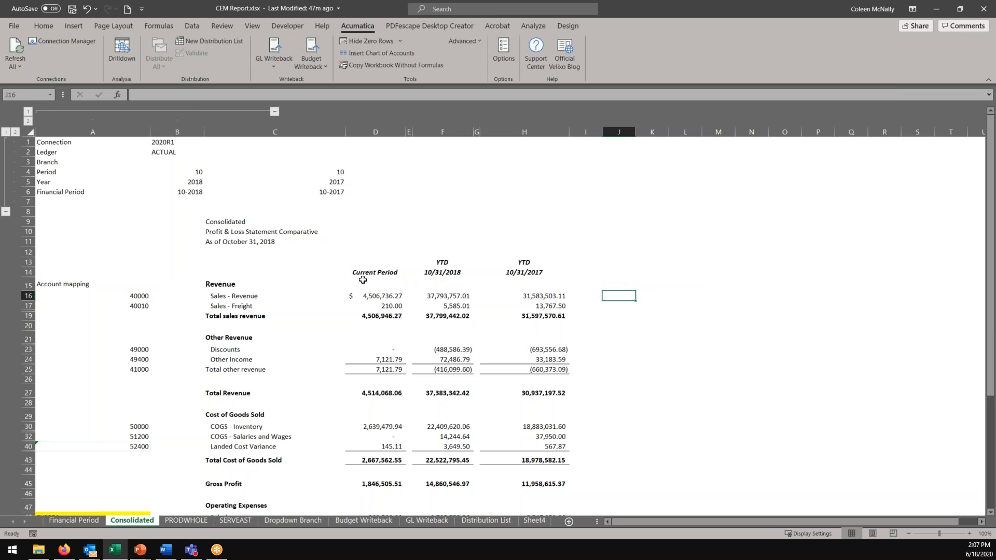
Open the ACCOUNTTURNOVER arguments for current-period Sales - Revenue and try pointing Connection to cell A16, finally reselecting B1.
click(118, 95)
drag(596, 166, 696, 129)
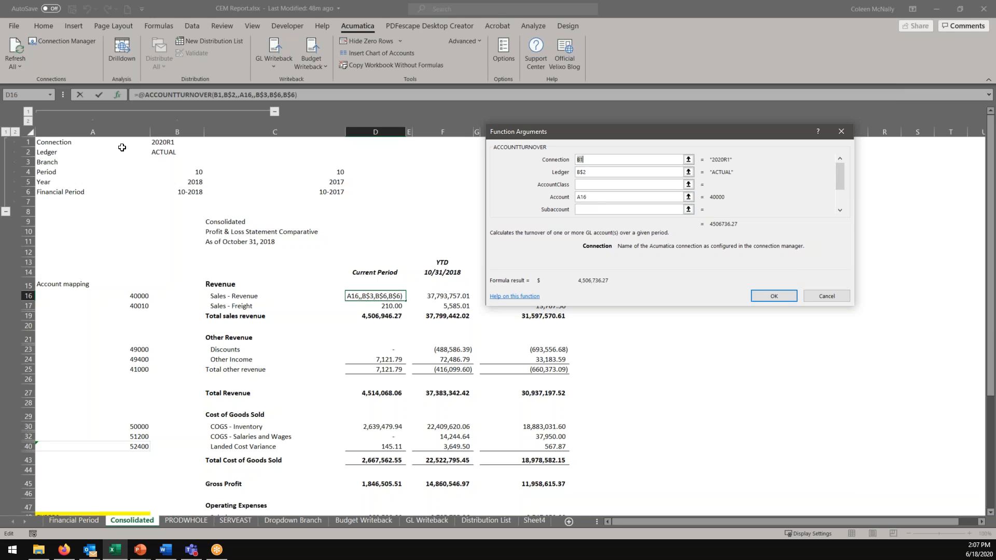
click(140, 301)
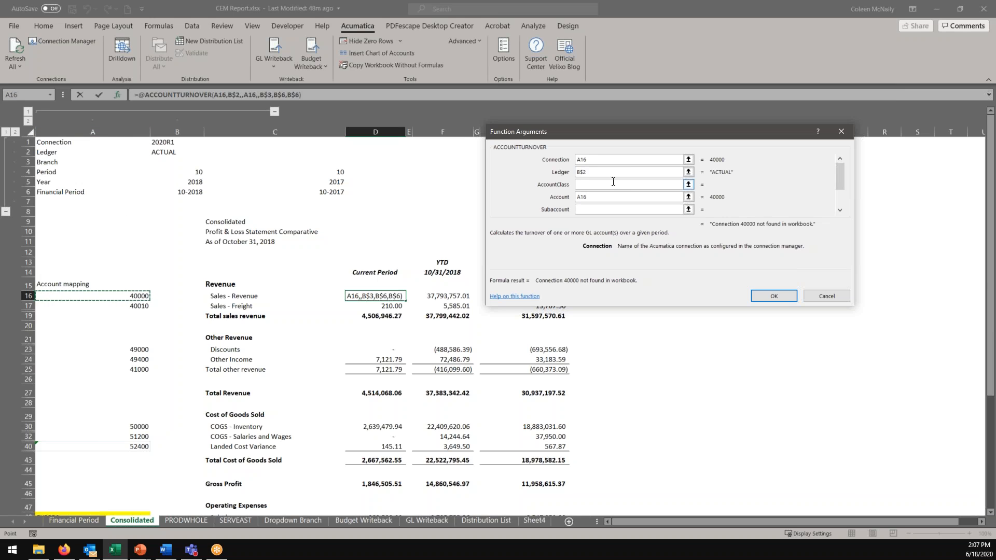
drag(600, 159, 575, 160)
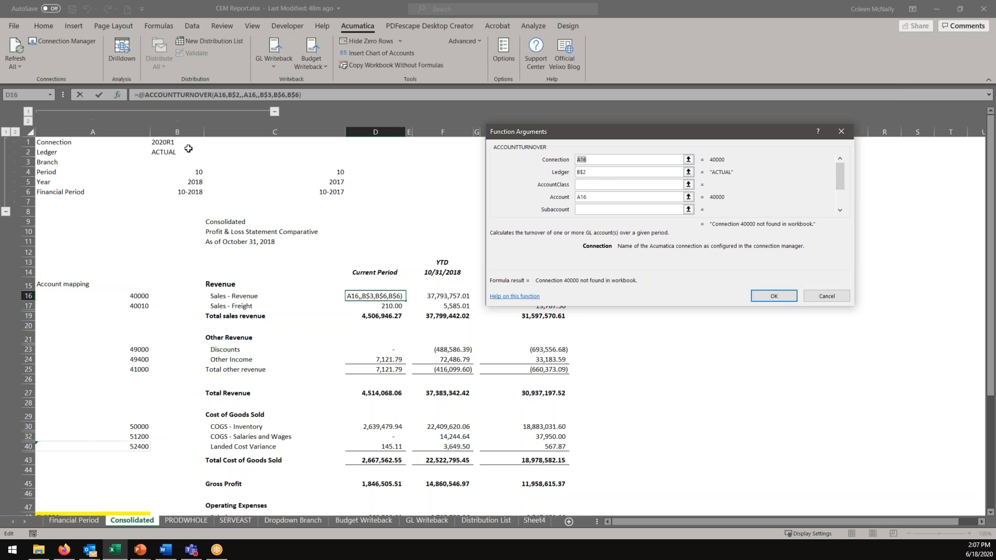
click(171, 142)
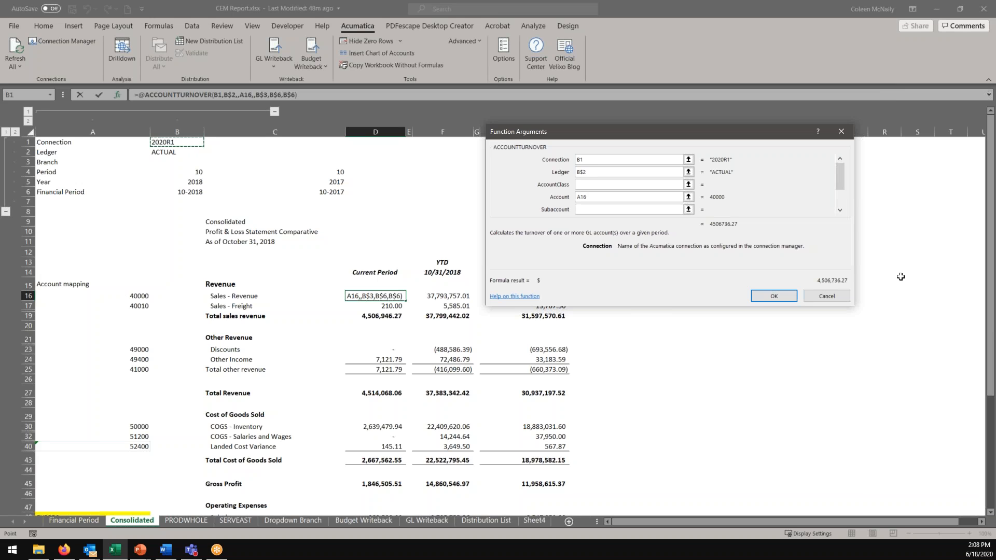
Try pointing the Ledger argument to B3 and B2, review the remaining ACCOUNTTURNOVER arguments, and discard the edits.
click(840, 210)
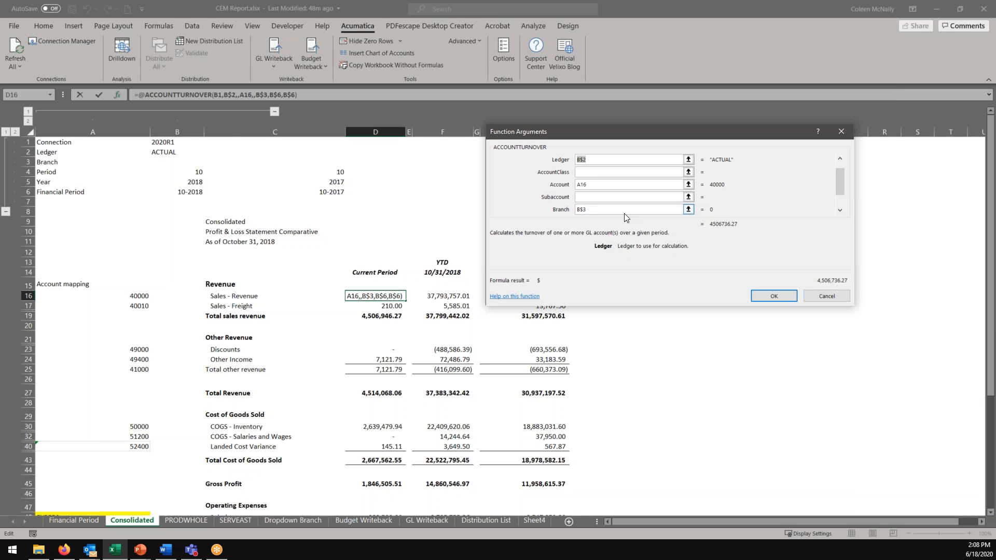
click(177, 162)
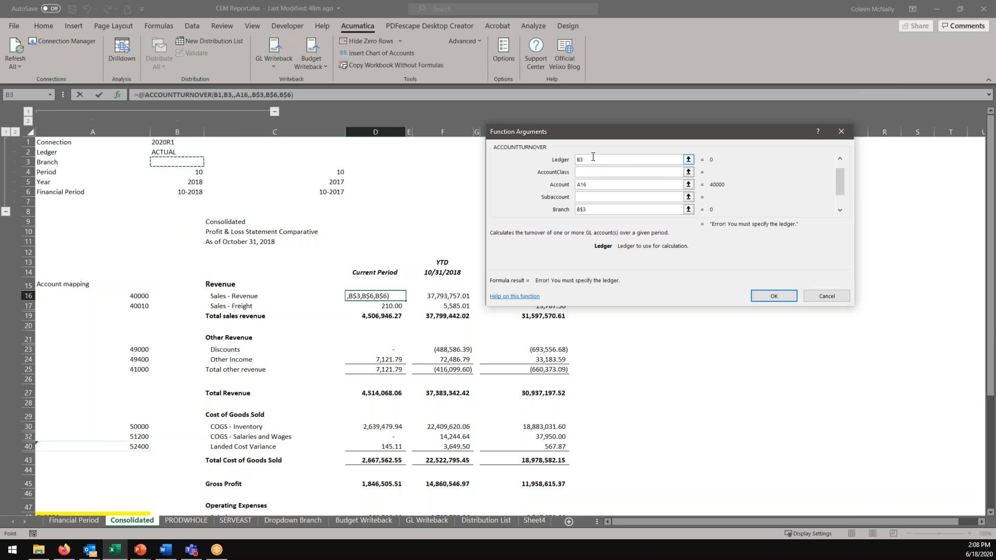
click(176, 152)
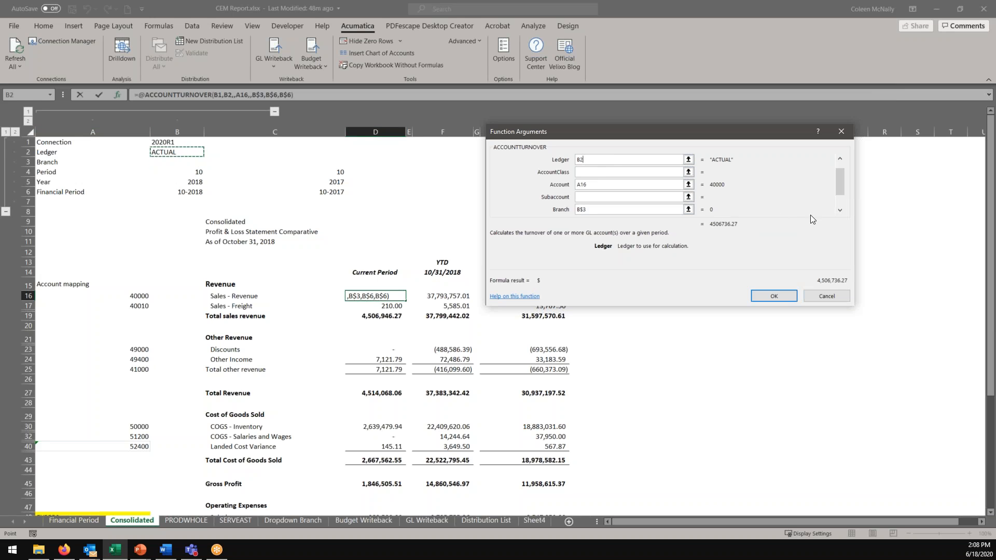
click(840, 210)
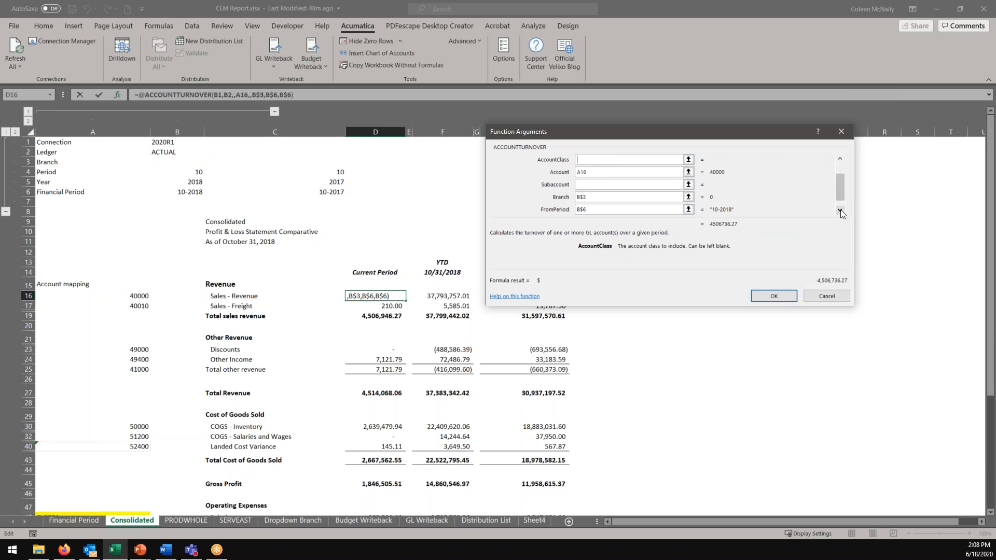
click(840, 210)
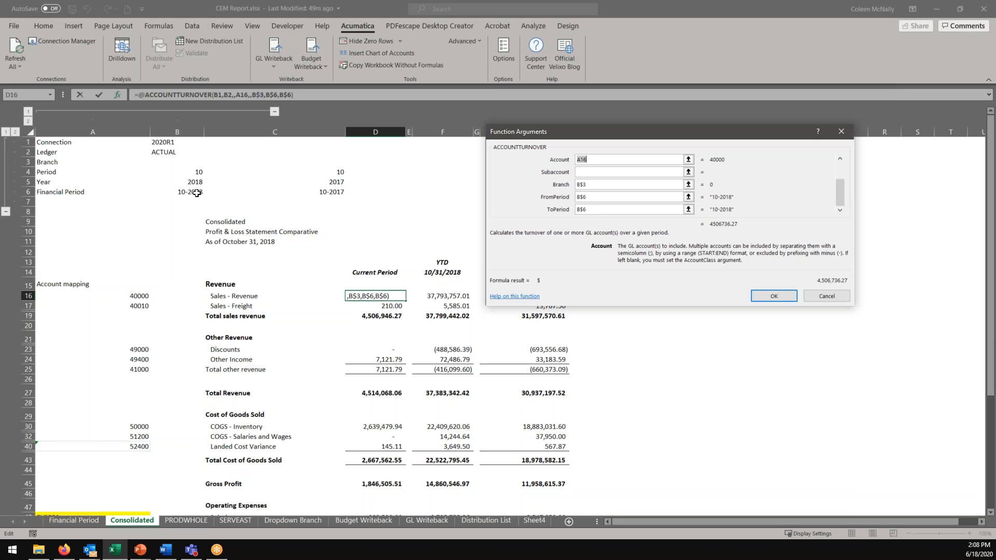
click(831, 297)
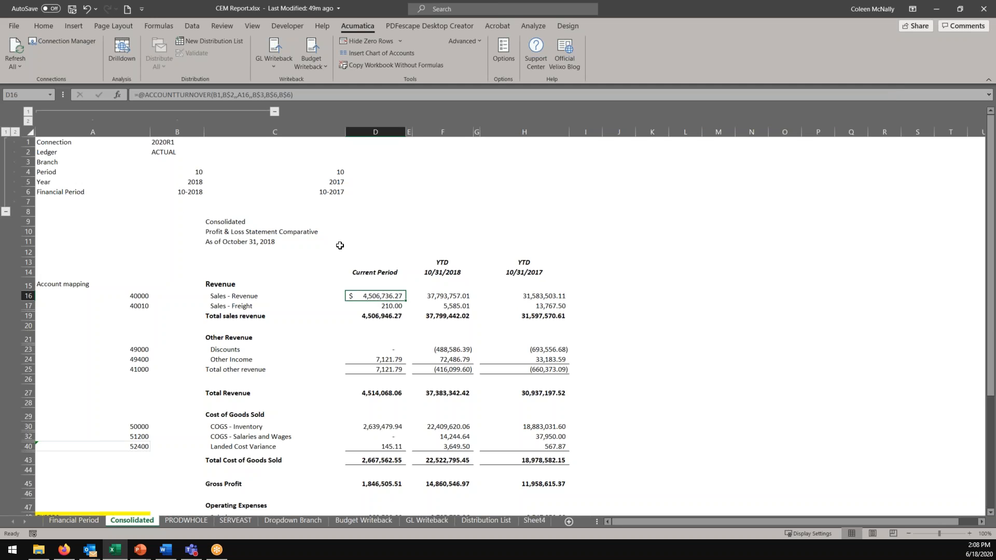
Collapse the grouped mapping columns and header rows on the Consolidated sheet.
click(272, 112)
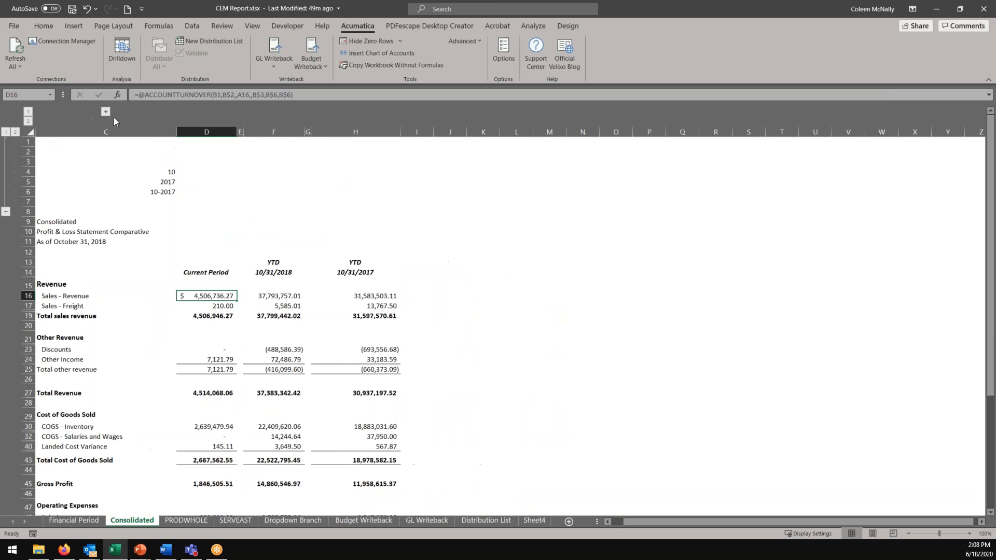
click(6, 211)
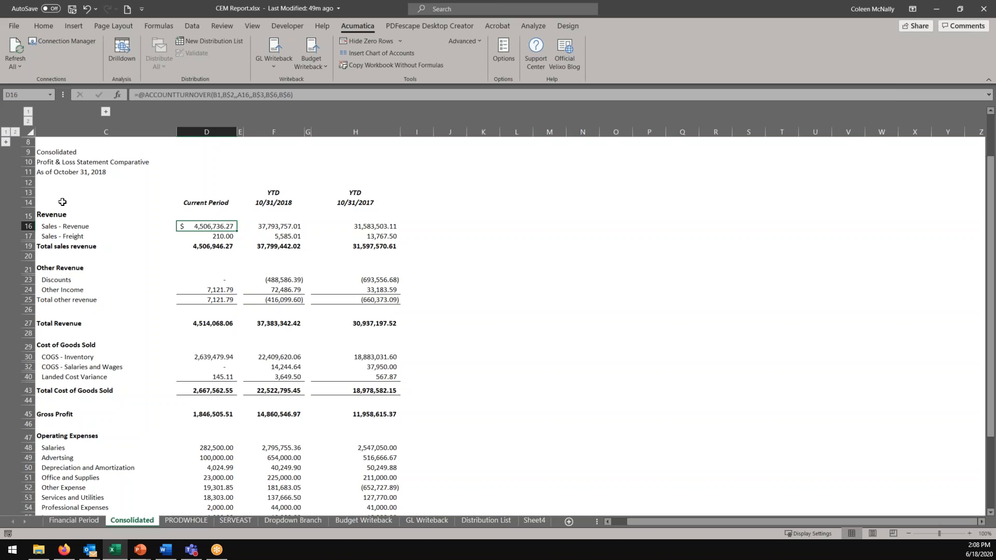
click(712, 247)
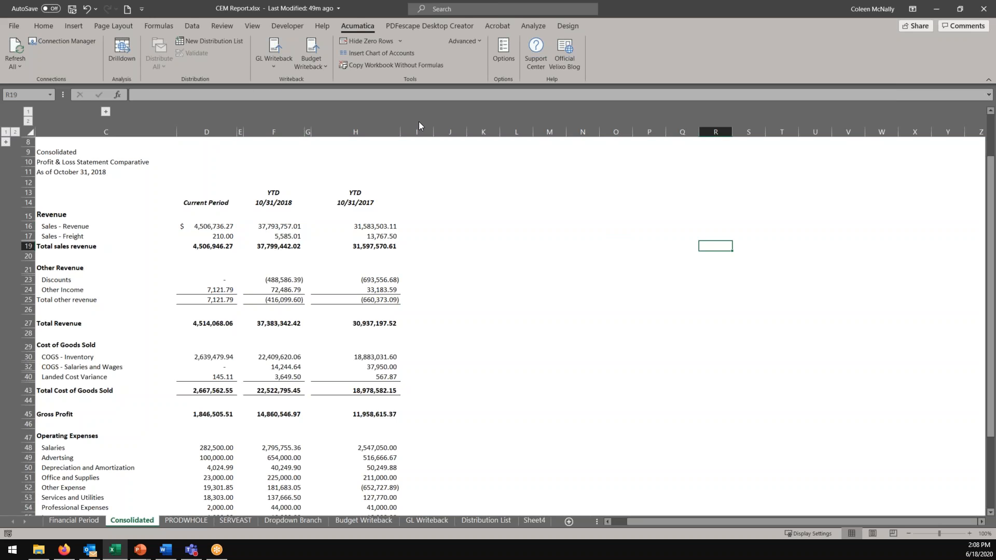
Drill down into the current-period Sales - Revenue amount in cell D16 of the Consolidated statement.
click(217, 225)
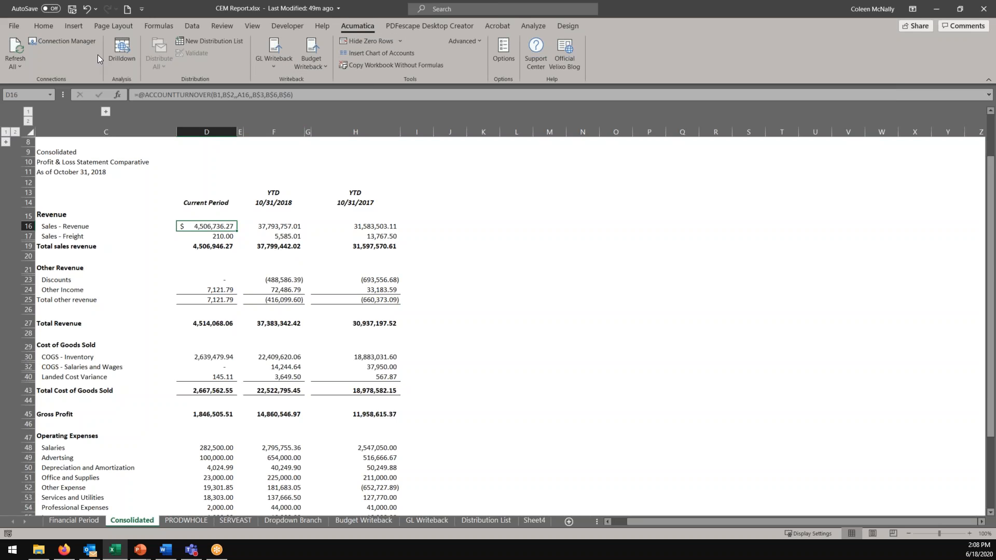
click(126, 58)
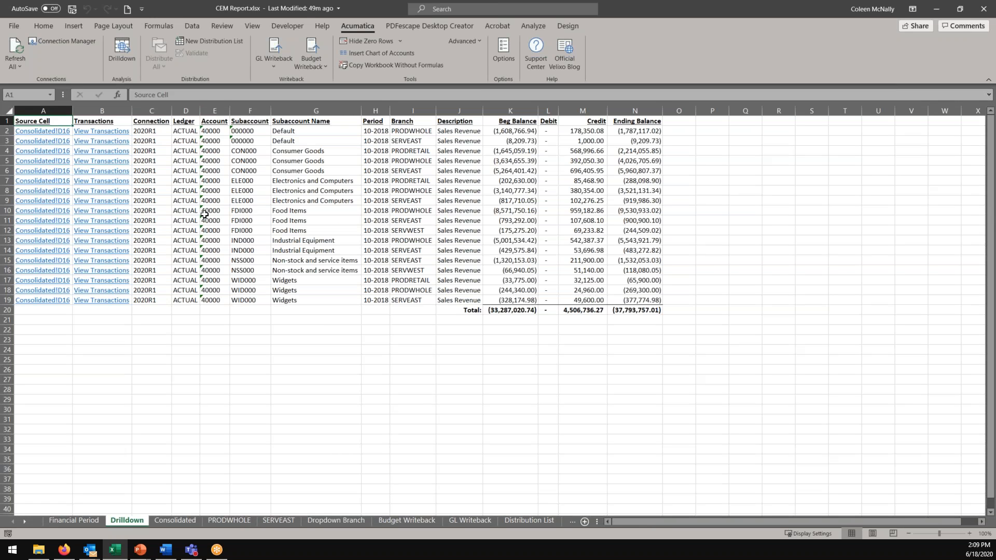
Review the drilldown's Account and Subaccount columns, and view the SERVEAST default-subaccount transactions from row 3 in Acumatica before returning to the workbook.
drag(216, 131, 215, 300)
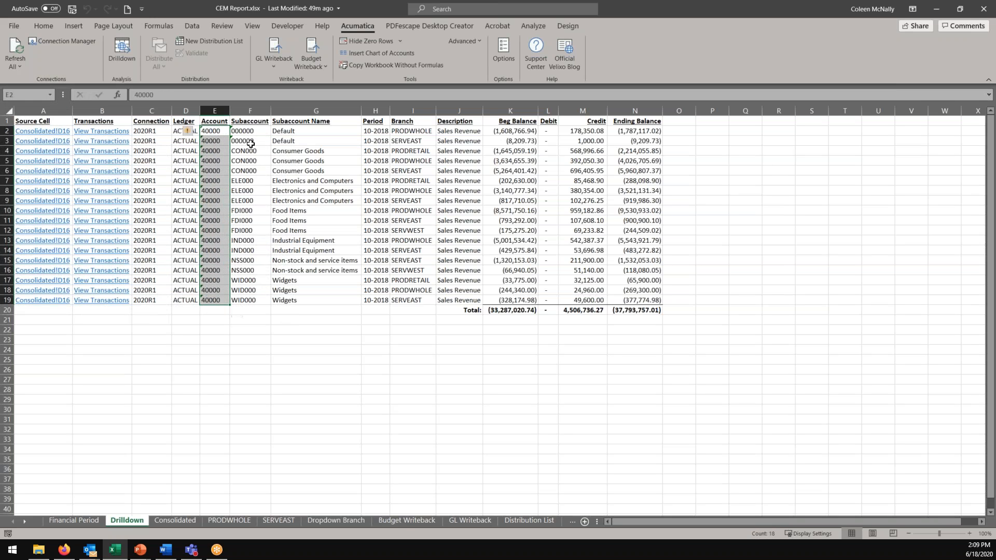
drag(251, 133, 251, 301)
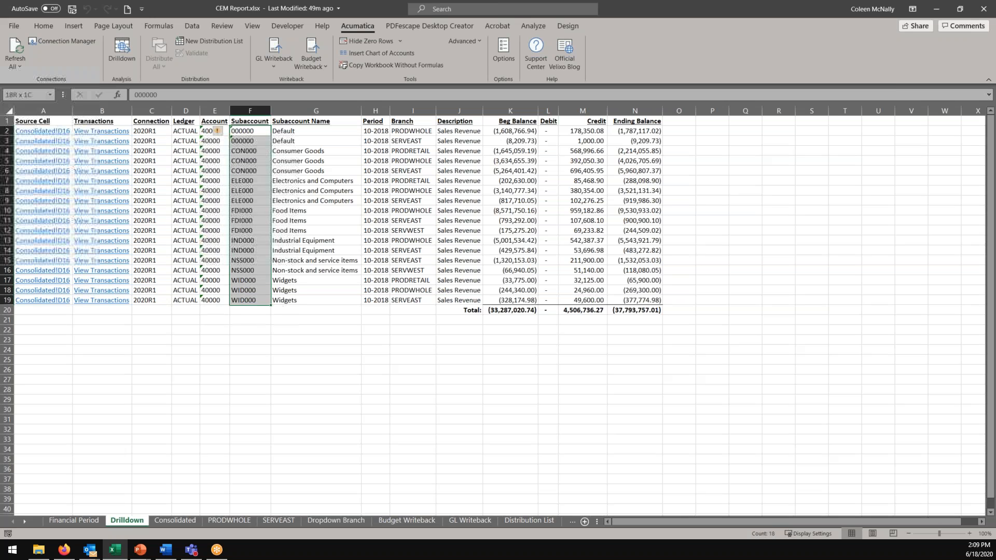
click(280, 409)
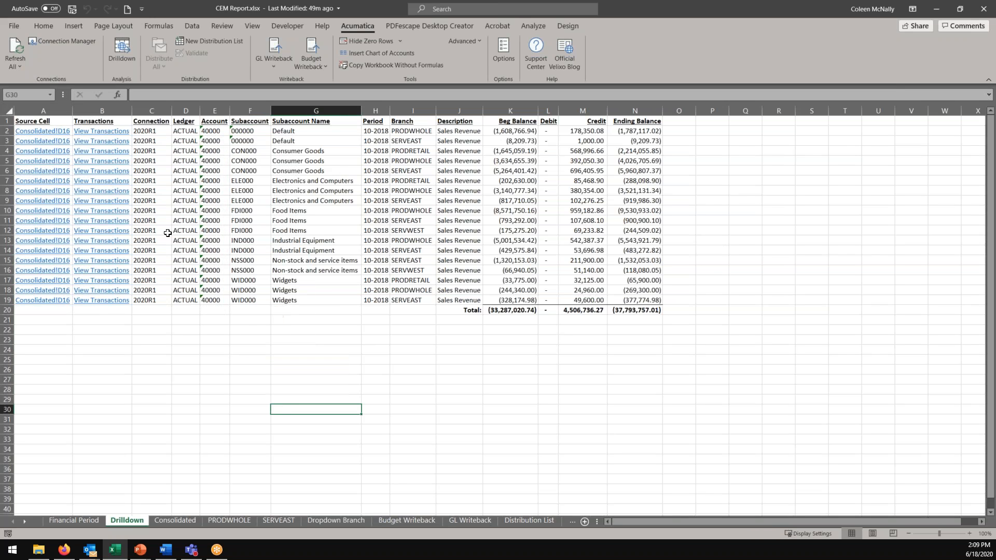
click(116, 145)
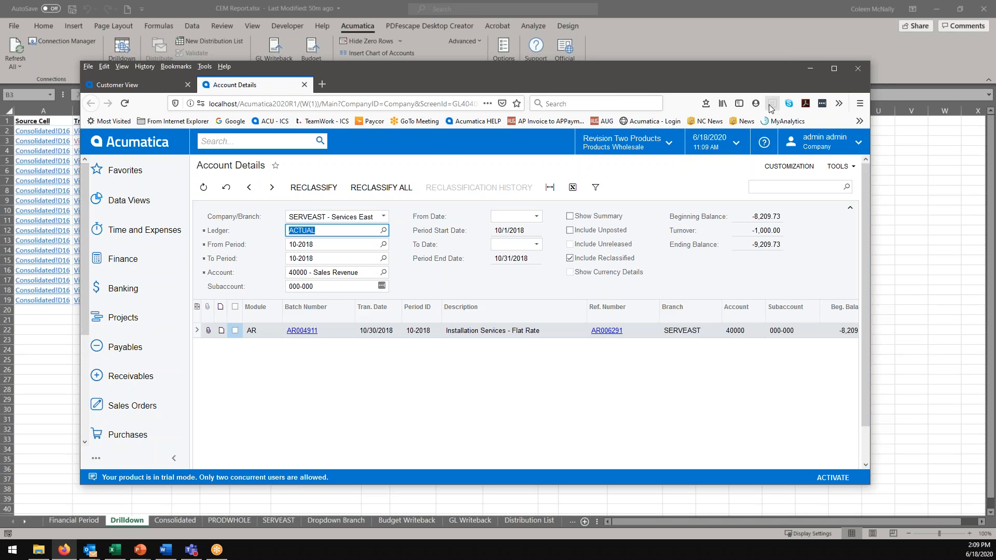
click(810, 68)
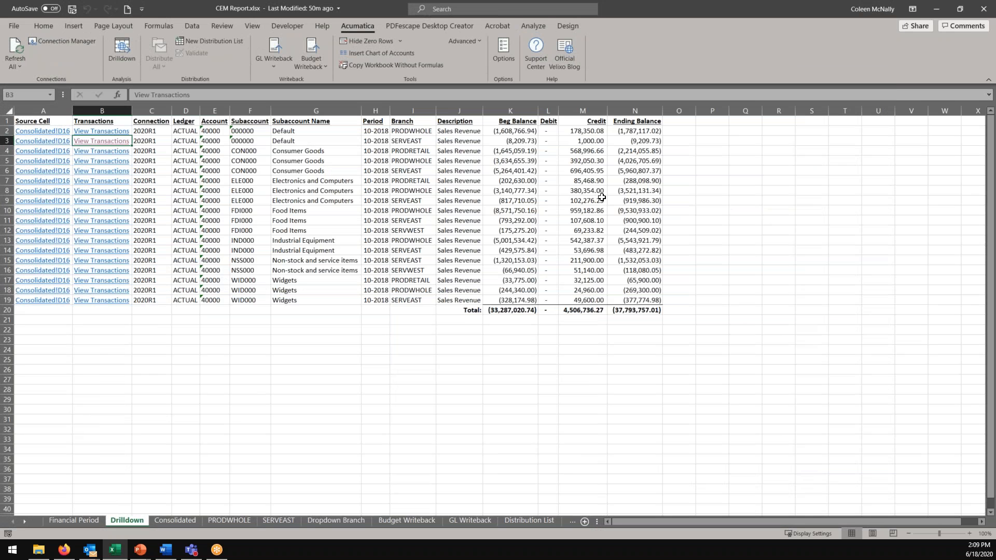
Delete the Drilldown sheet generated from the Consolidated statement.
right_click(127, 521)
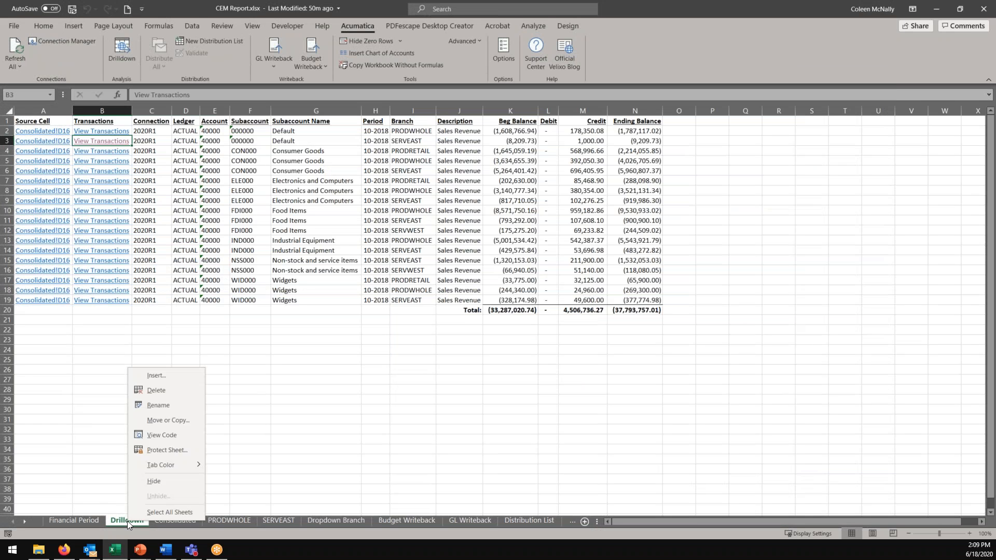
click(160, 394)
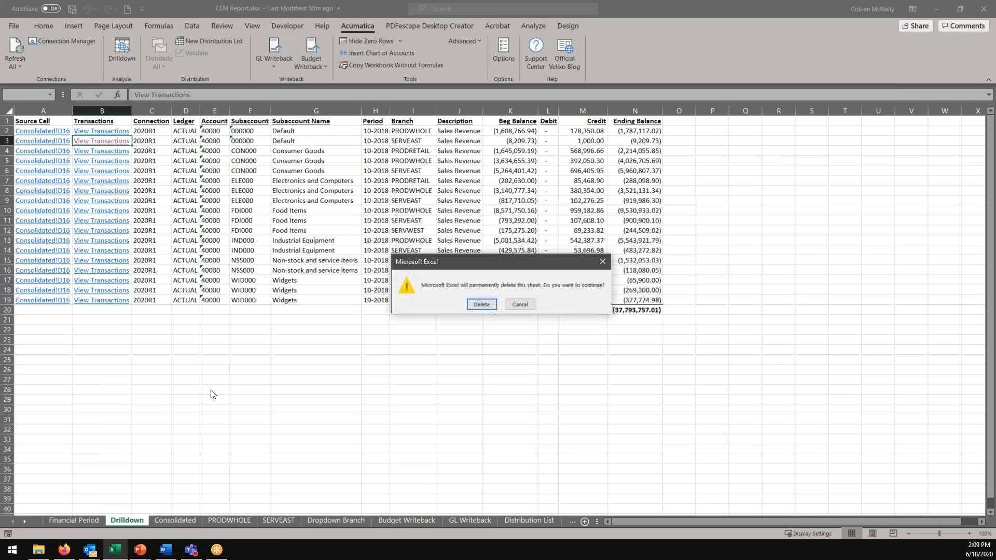
click(481, 304)
Look over the Consolidated profit and loss statement, including the formula behind current-period Total other revenue.
scroll(452, 265, down, 3)
scroll(283, 389, up, 2)
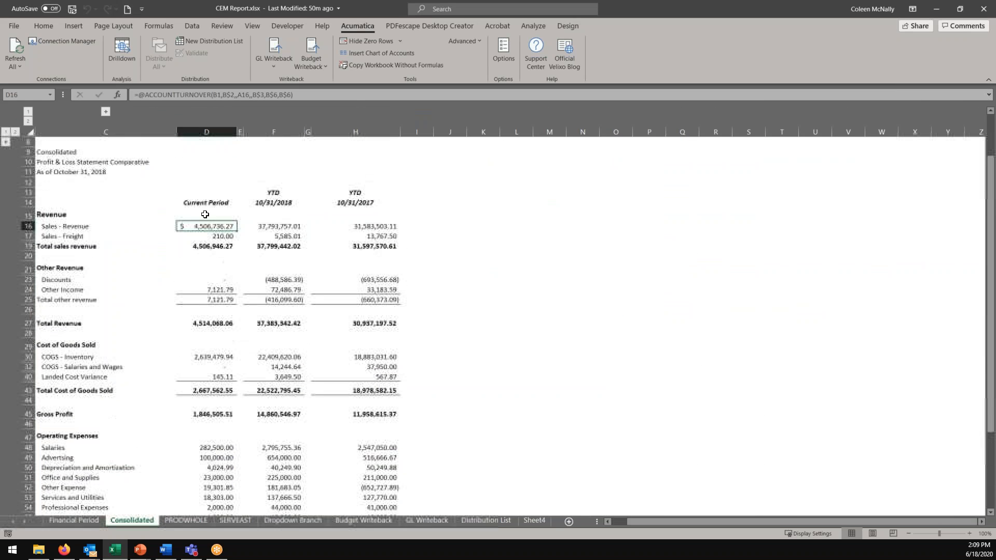
click(209, 298)
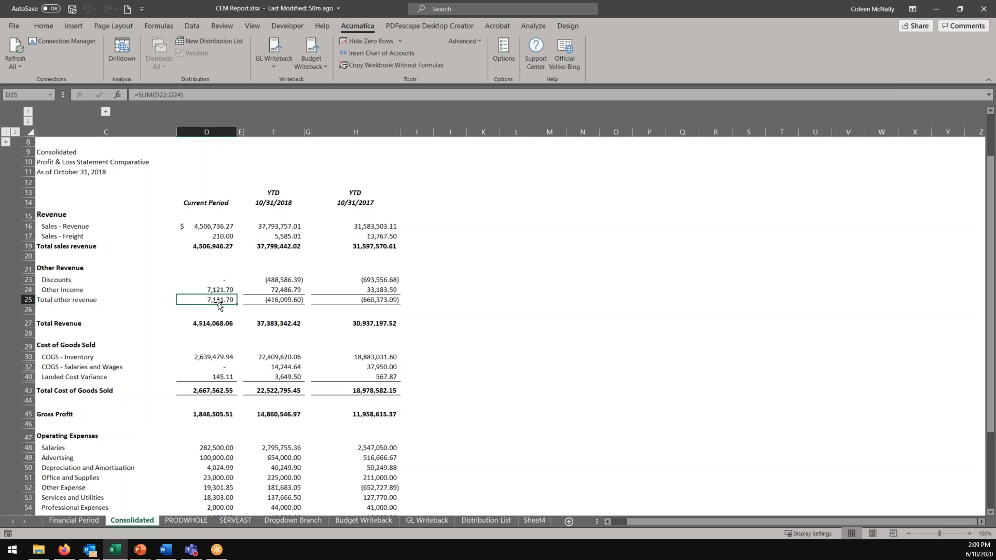
scroll(297, 360, down, 1)
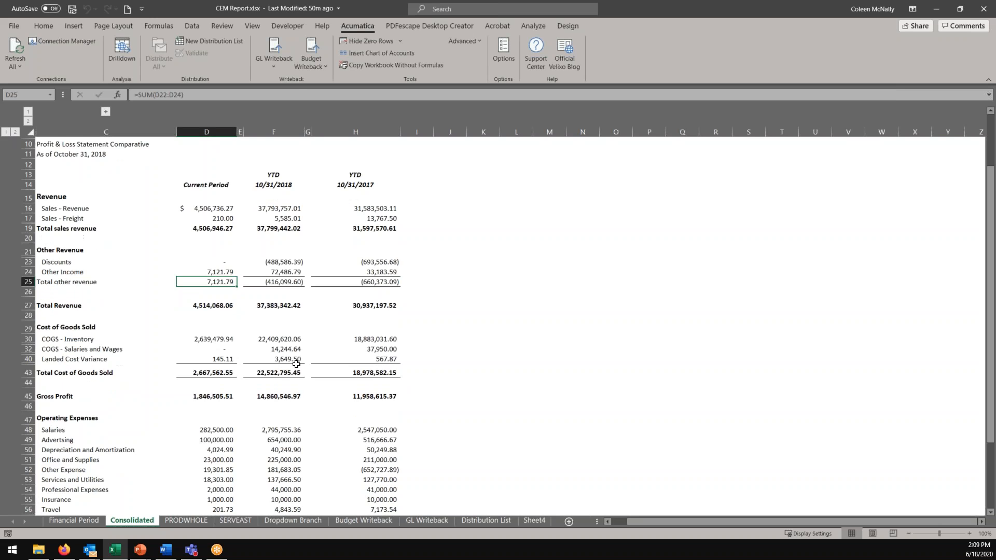
scroll(158, 235, up, 1)
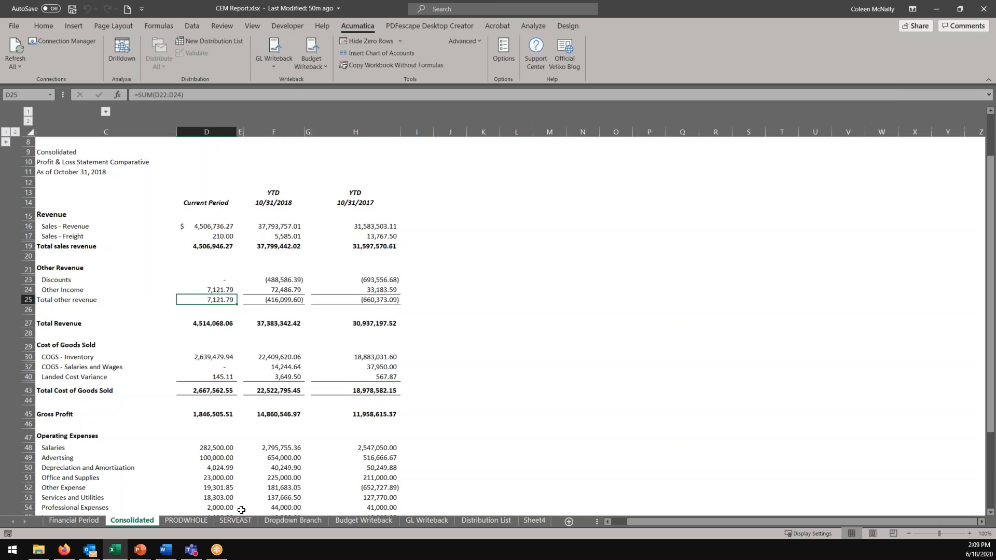
On the PRODWHOLE sheet, check the branch parameter in B3 and collapse the grouped header rows and account mapping columns.
click(188, 521)
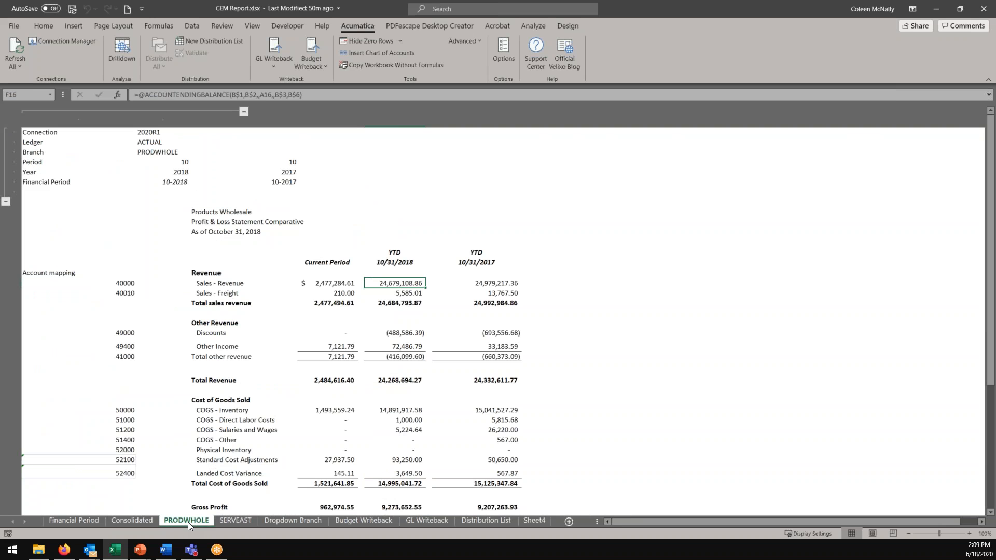
click(153, 154)
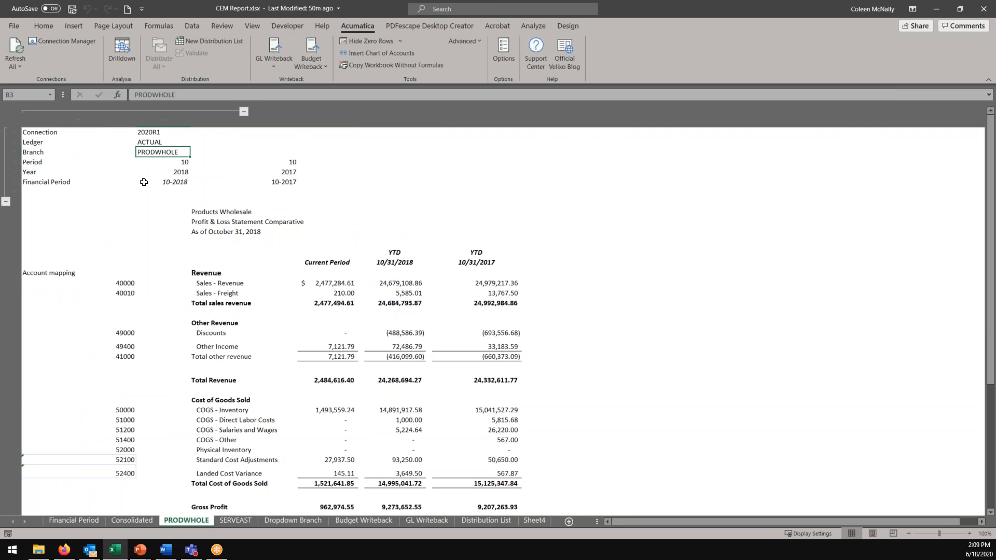
click(5, 201)
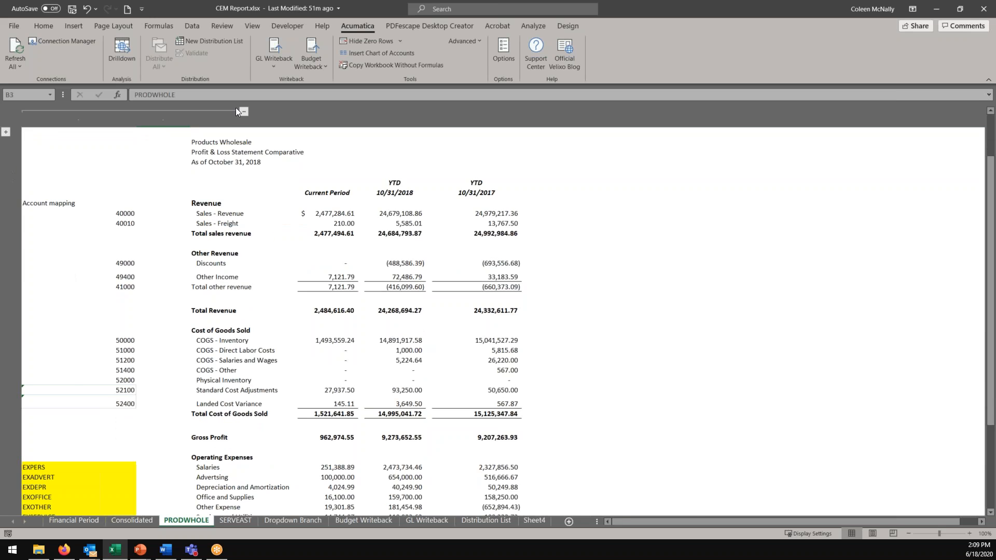
click(244, 111)
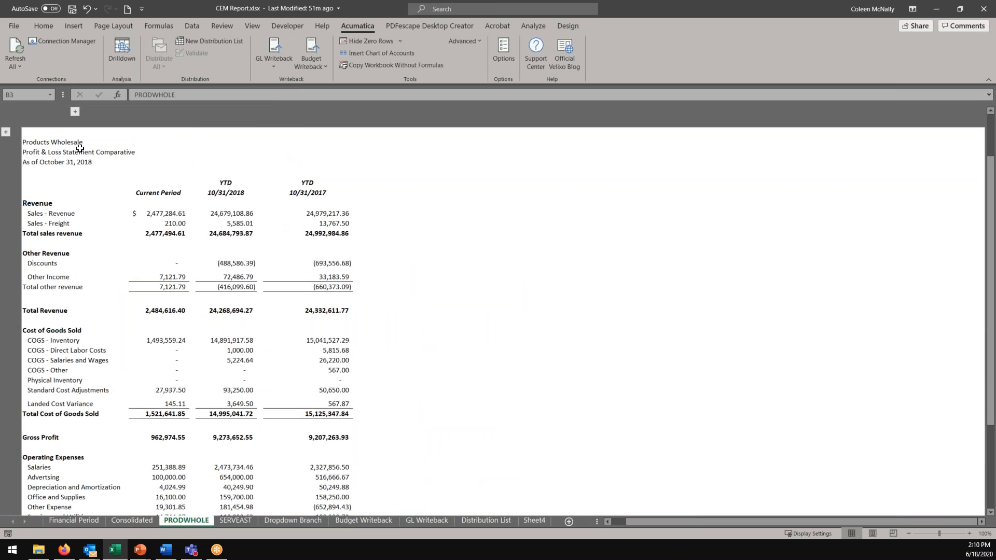
Drill down into the current-period Sales - Revenue amount in D16 of the PRODWHOLE sheet, and delete the generated Drilldown sheet.
click(164, 212)
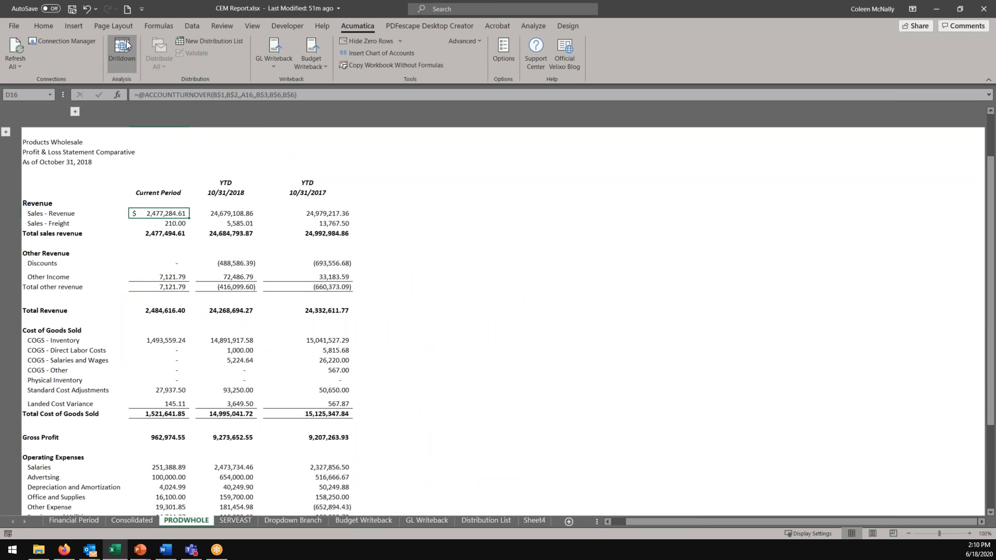
click(123, 54)
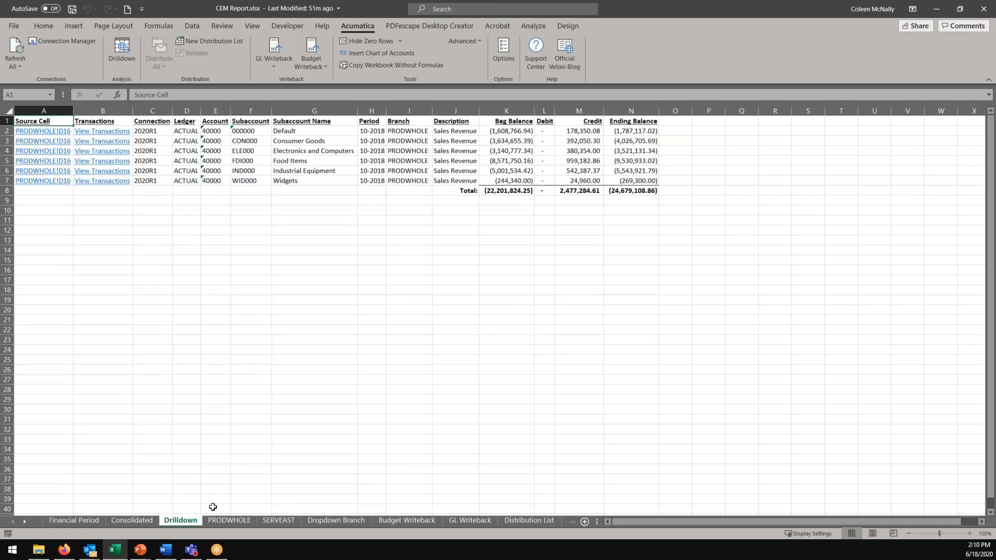
right_click(180, 520)
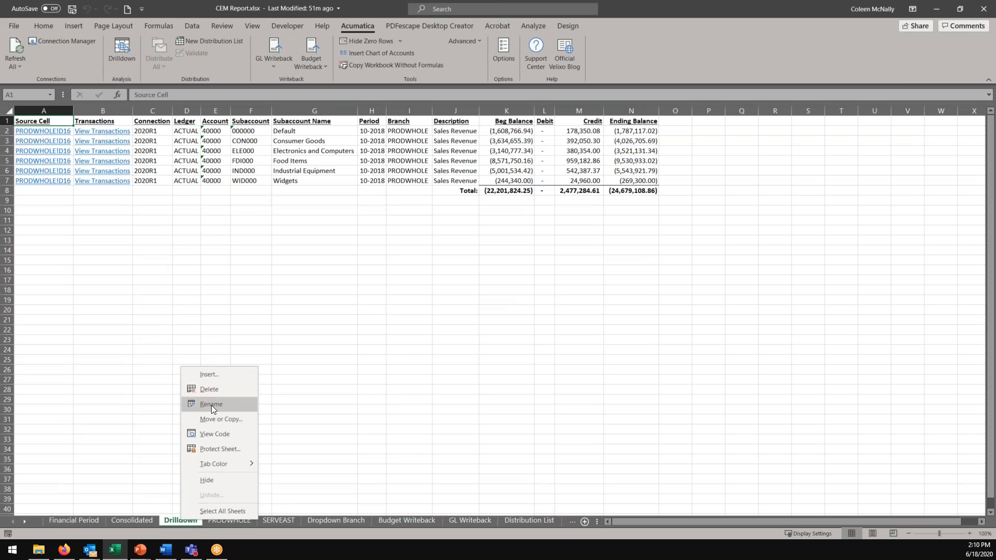
click(212, 390)
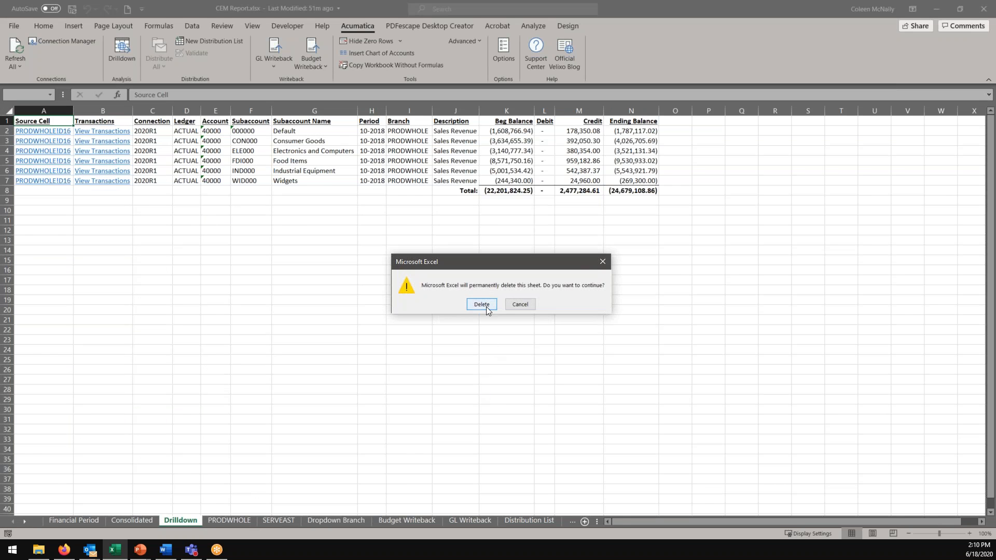
click(483, 305)
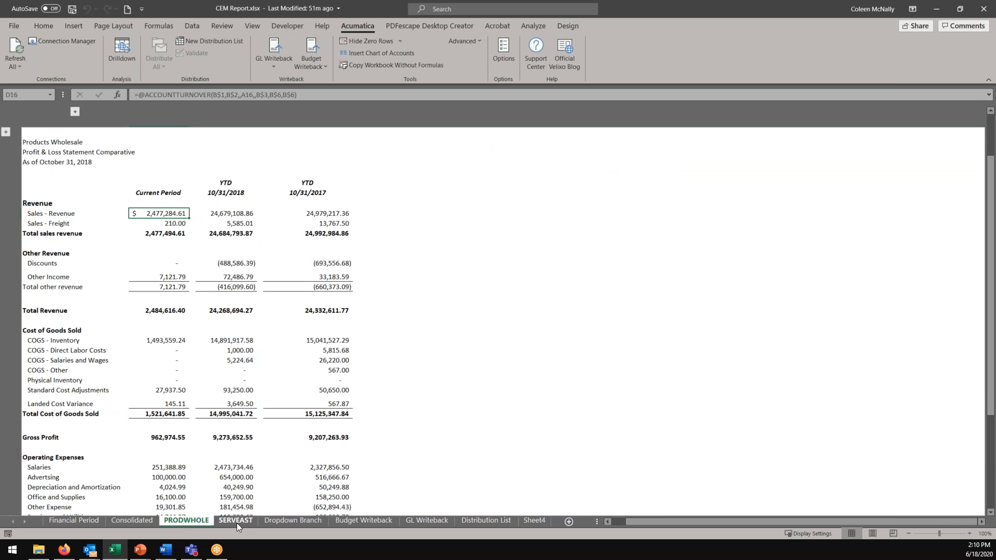
On the Dropdown Branch sheet, set the Choose Branch selection in D10 to SERVEAST.
click(297, 521)
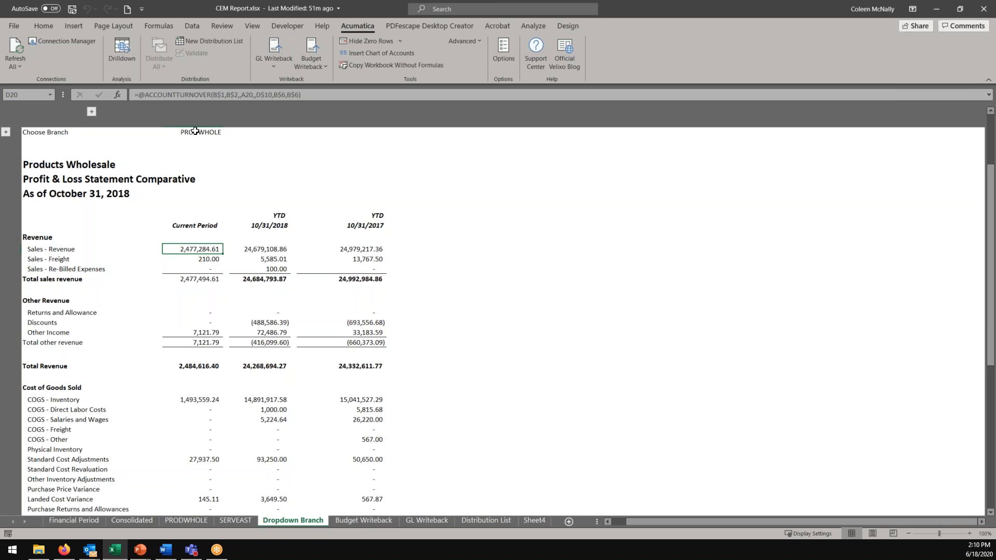
click(212, 134)
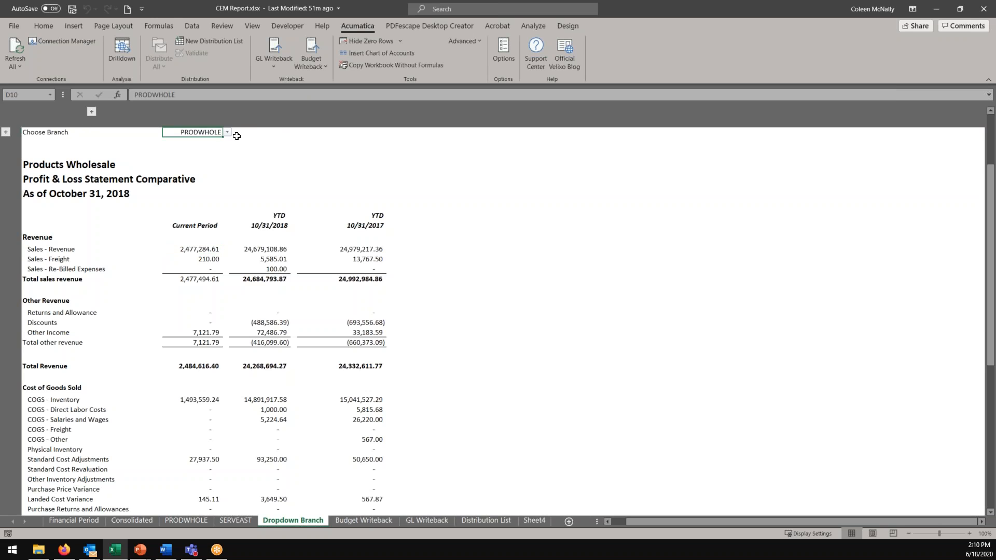
click(228, 133)
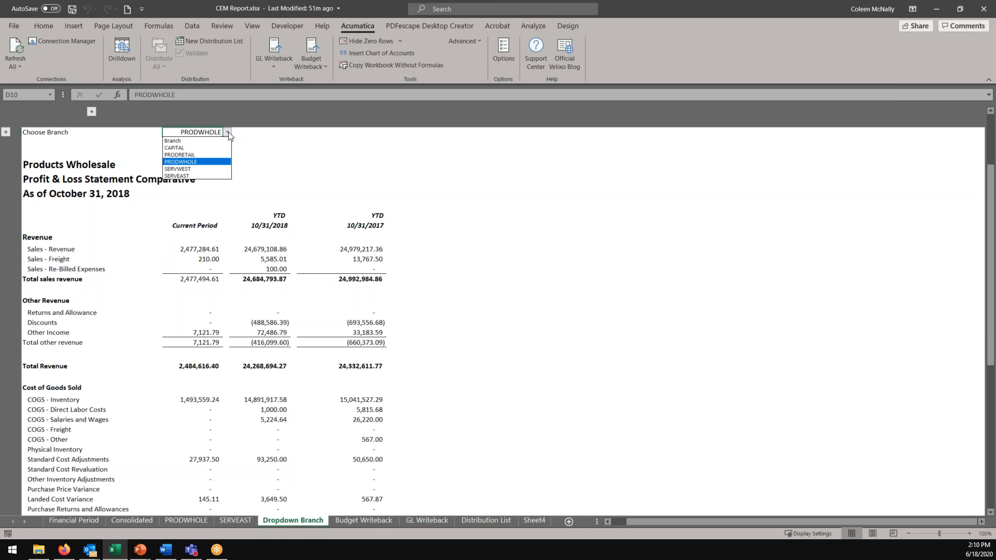
click(208, 177)
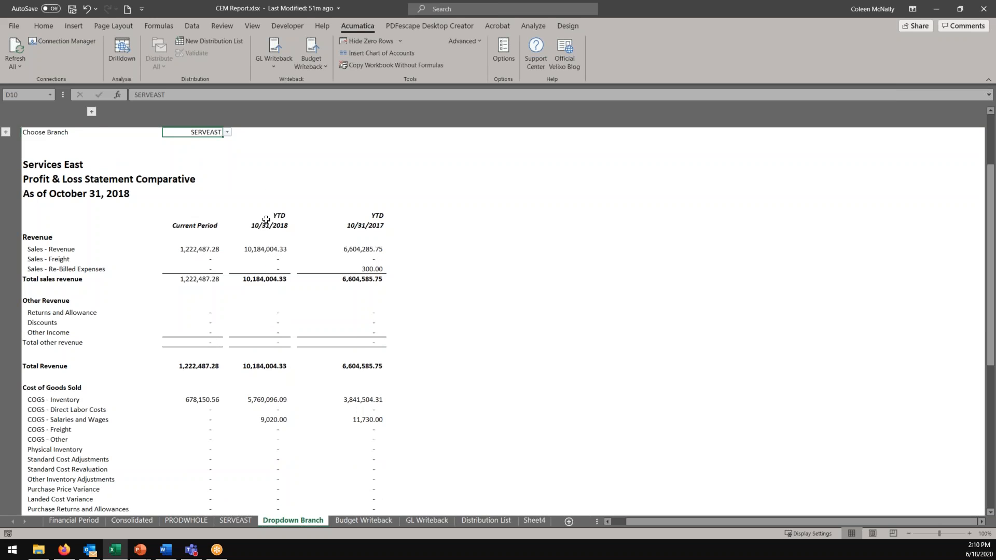
Review the Connection and Branch arguments of the BRANCHNAME function in title cell C13.
click(48, 168)
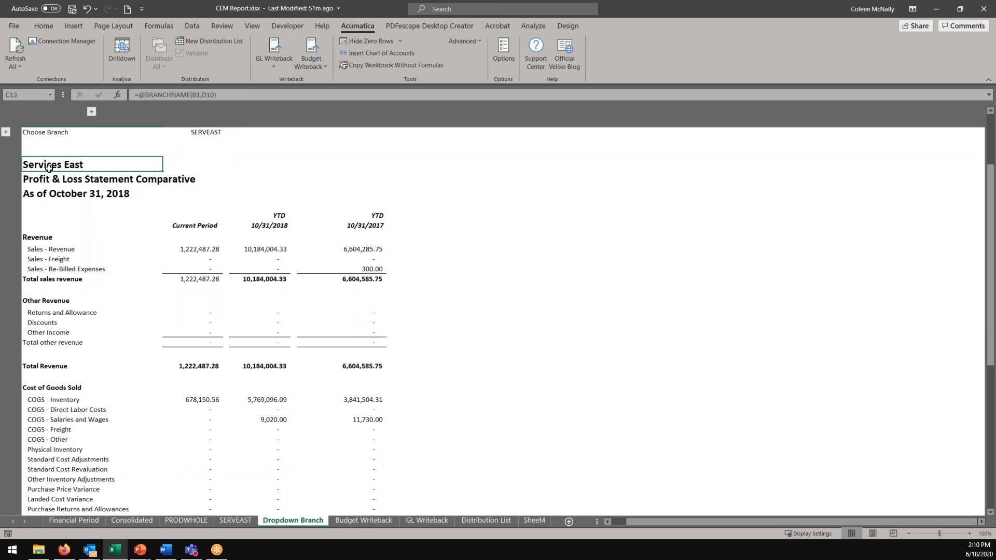
click(123, 95)
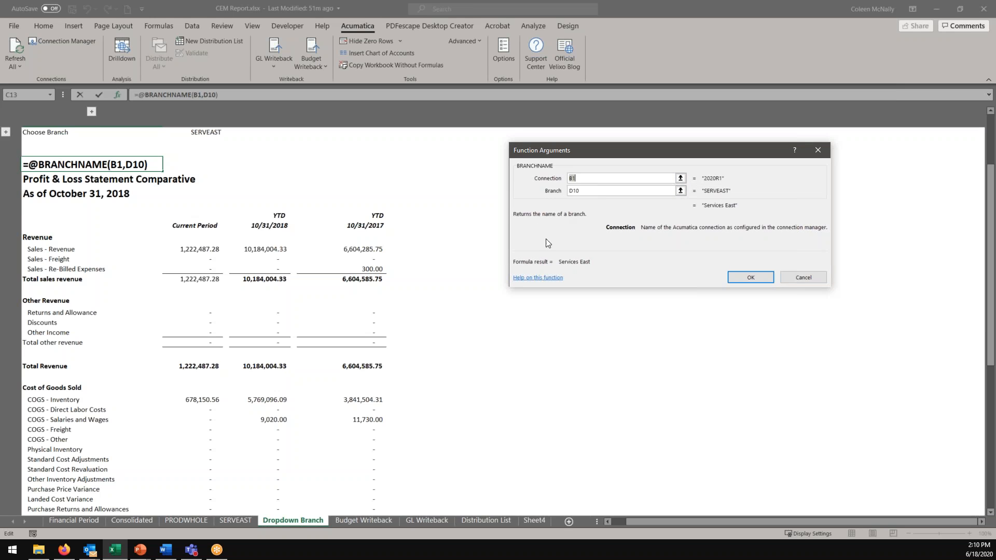
click(751, 278)
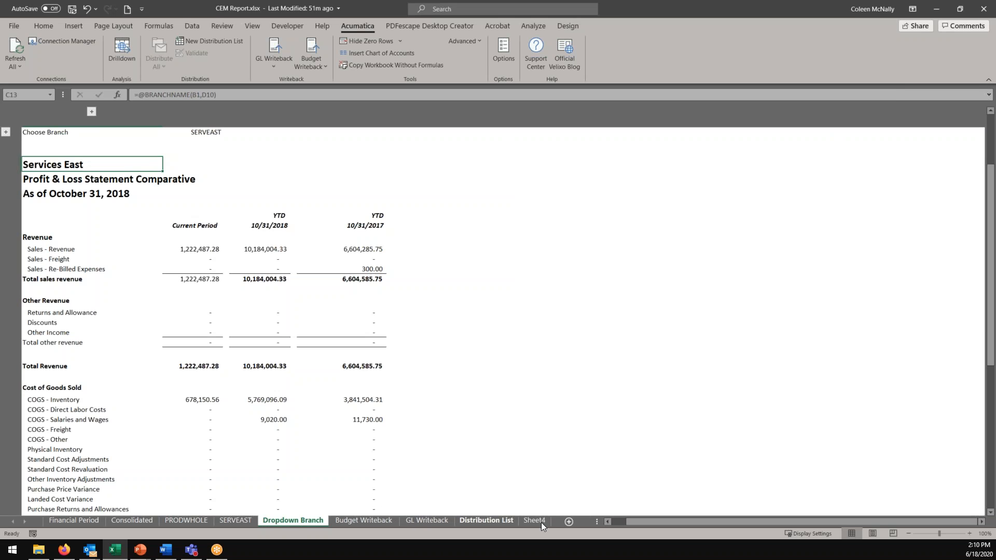
Add a blank worksheet and enter the connection name 2020R1 in A1 and the ledger ACTUAL in A2.
click(570, 521)
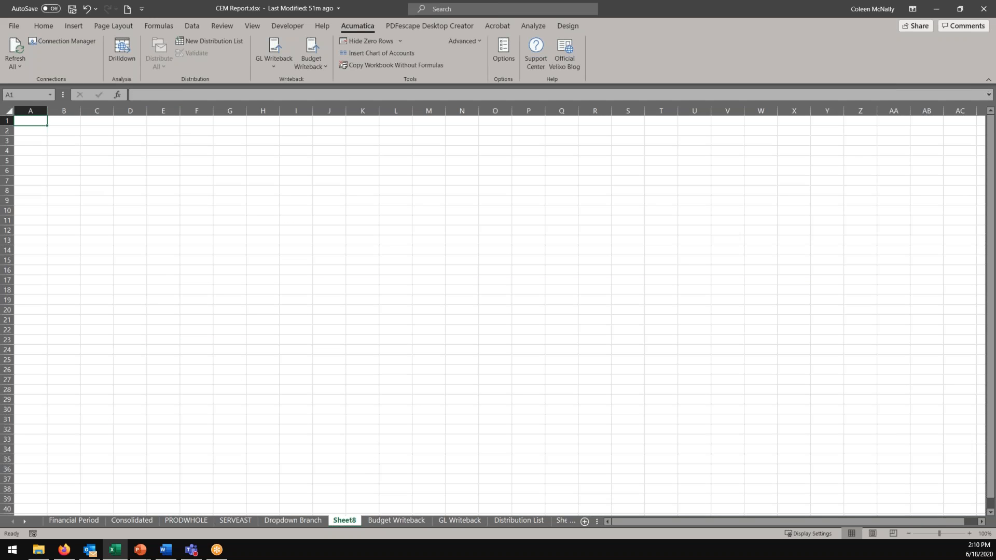
text(2020r1)
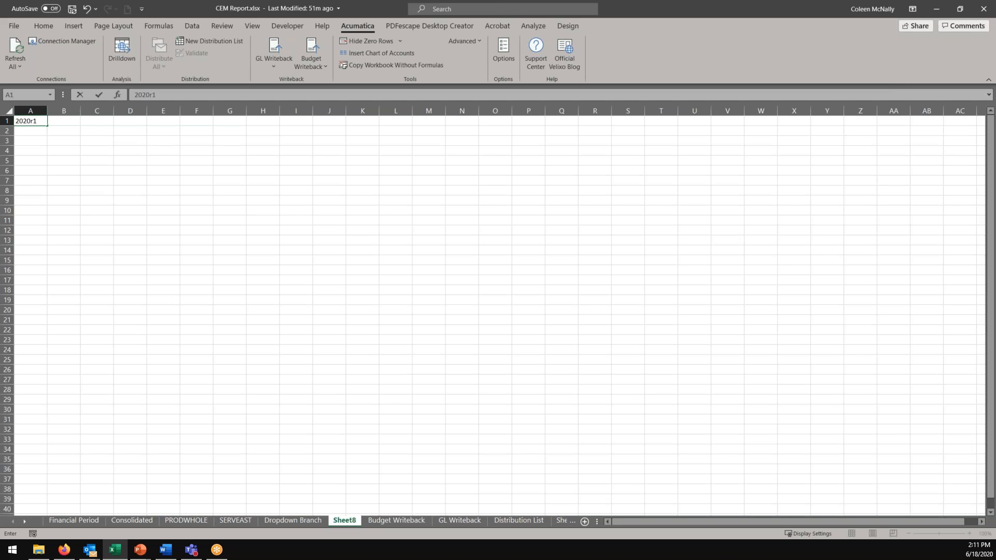
key(BackSpace)
key(BackSpace)
key(Return)
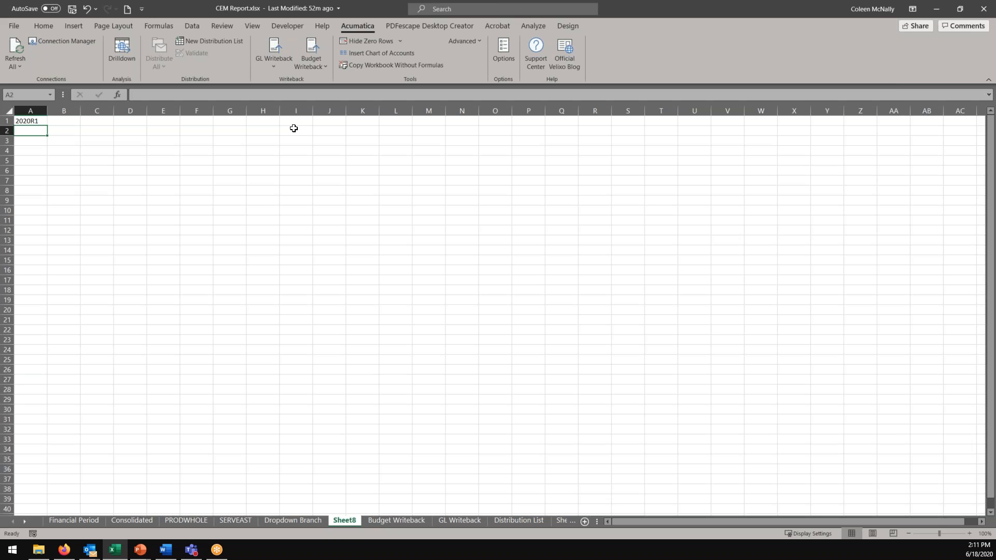
text(ACTUAL)
key(Return)
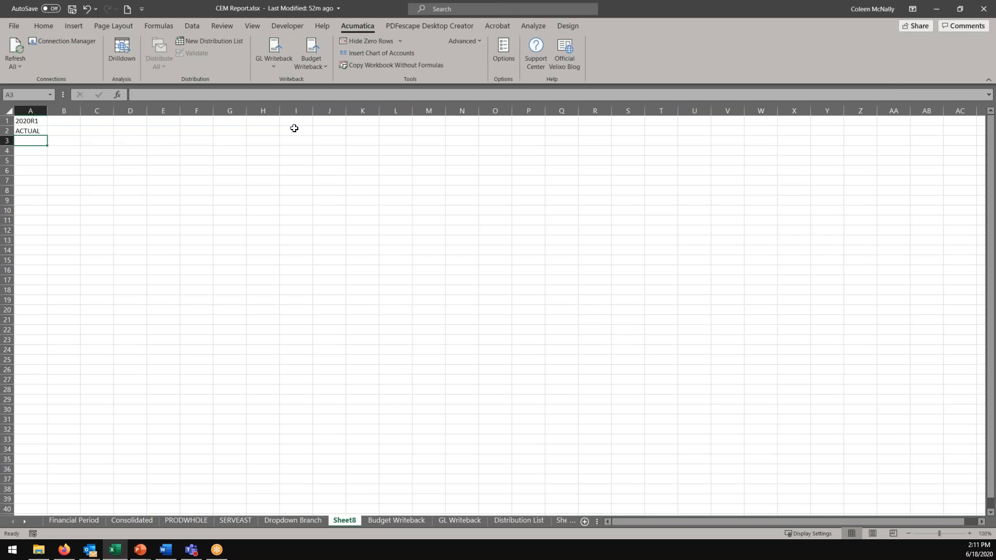
click(37, 177)
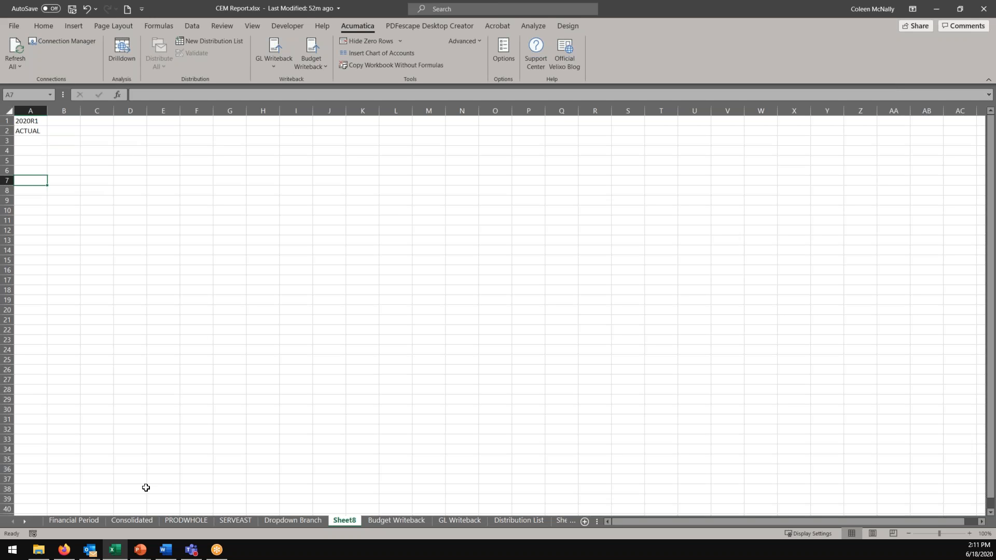
Switch to Acumatica in Firefox and open the Chart of Accounts from the Finance workspace.
click(64, 550)
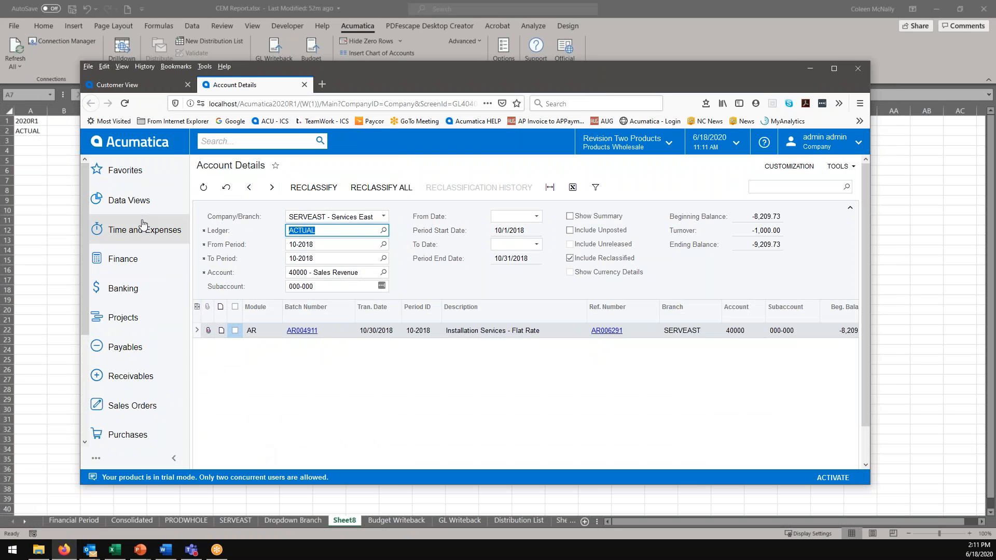
click(133, 259)
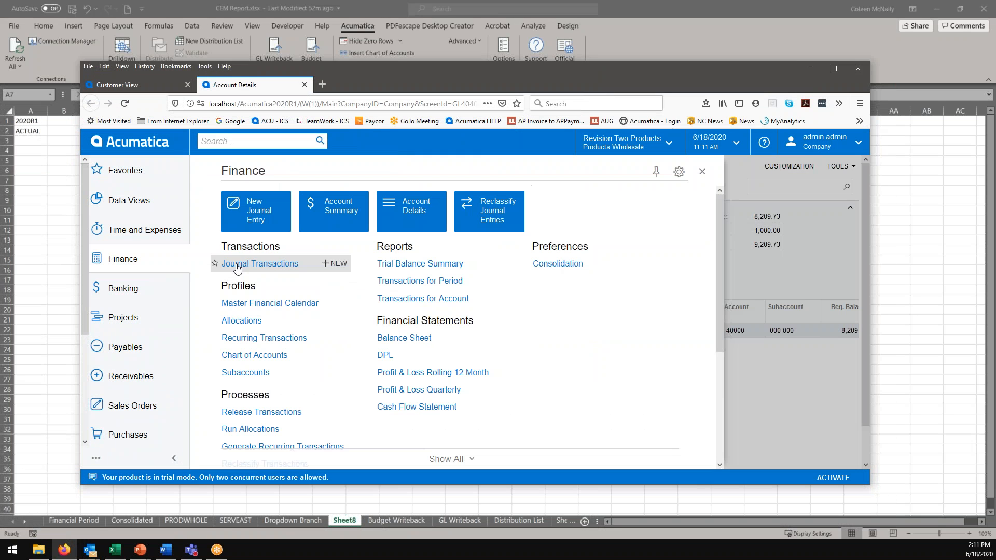
click(254, 356)
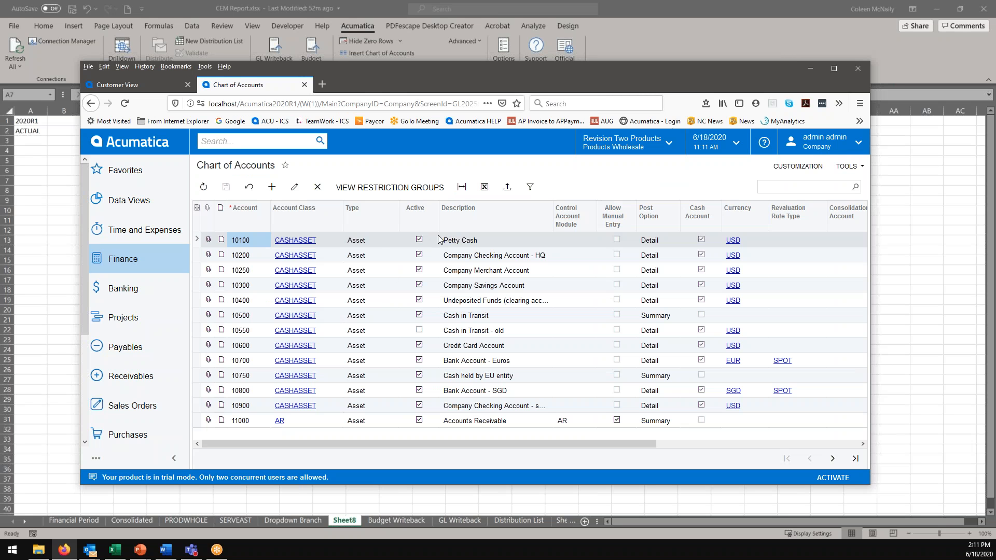
Filter the Chart of Accounts by Type so that only Expense accounts are listed.
click(368, 215)
click(379, 288)
click(387, 352)
click(411, 374)
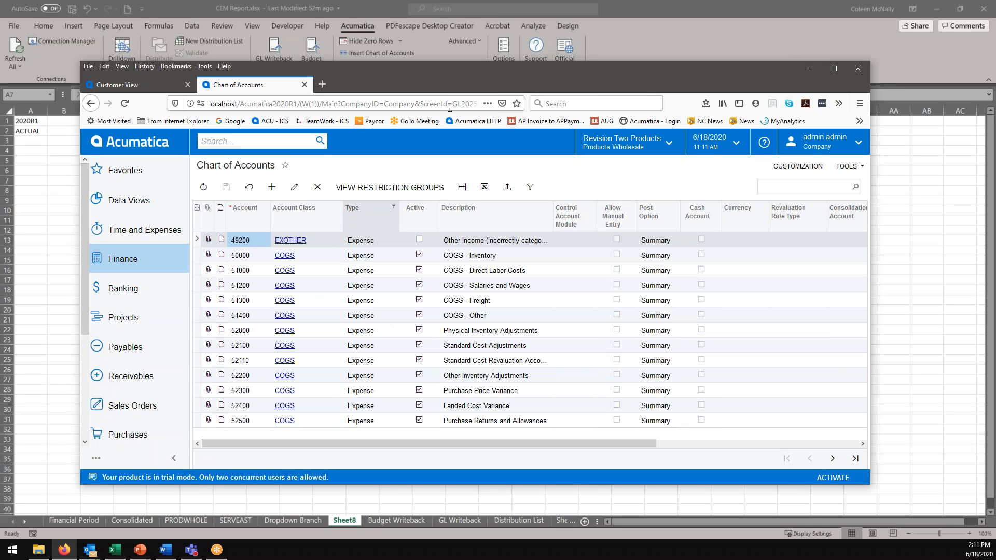
drag(448, 85, 445, 559)
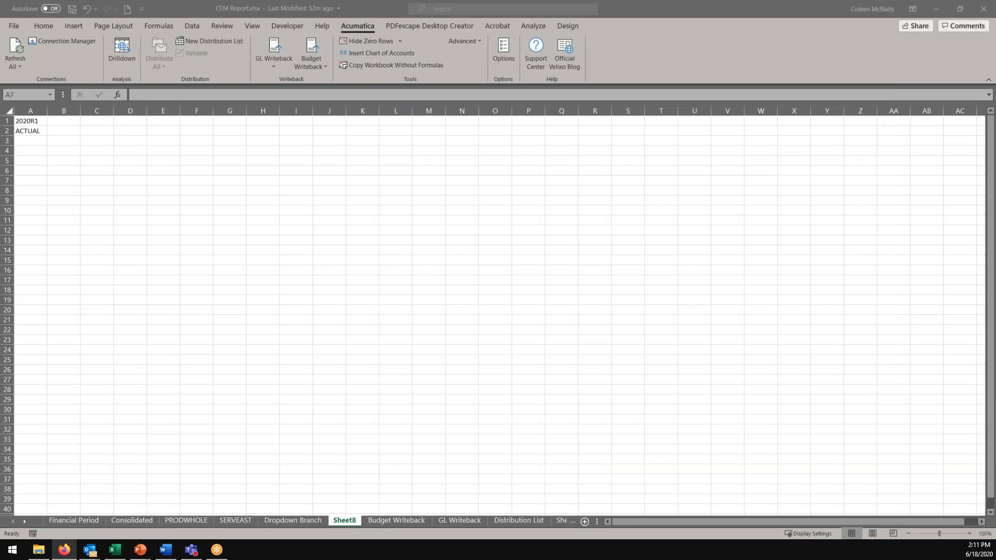
Switch back to the new Excel sheet and enter the account class EXOTHER in A8.
click(31, 192)
key(Return)
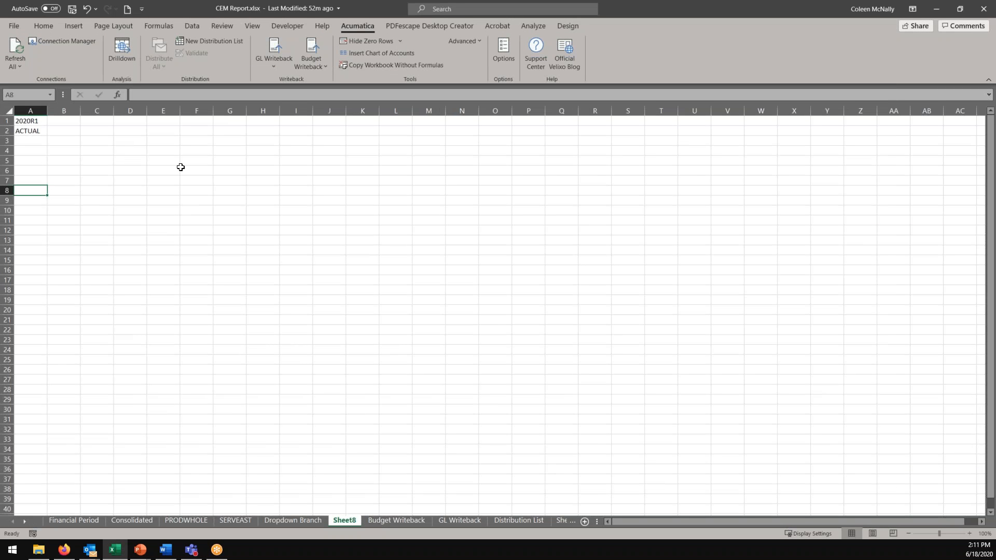
text(e)
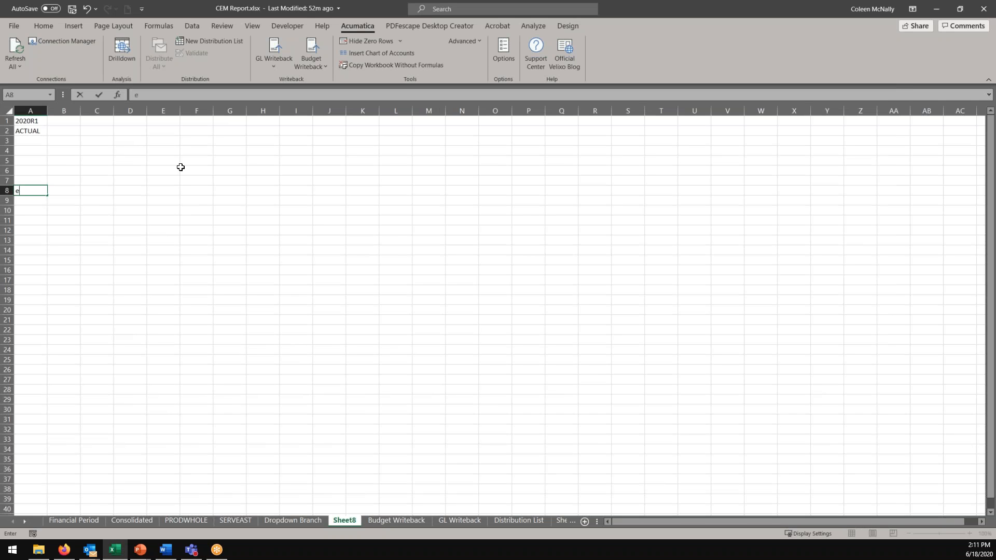
text(XOTHER)
key(Return)
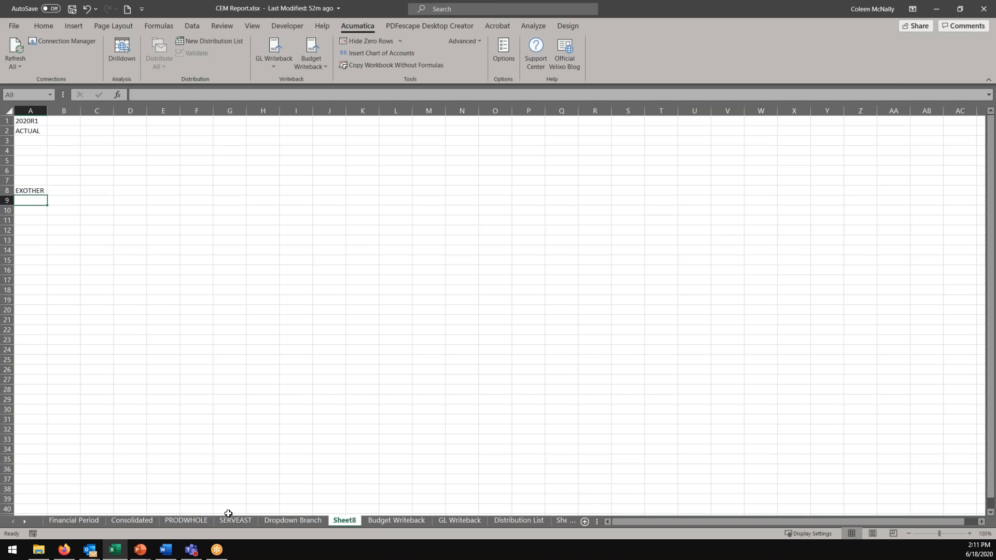
Using the Chart of Accounts as reference, enter the account class EXPROF in A9 and the GL code 62900 in A10.
click(64, 550)
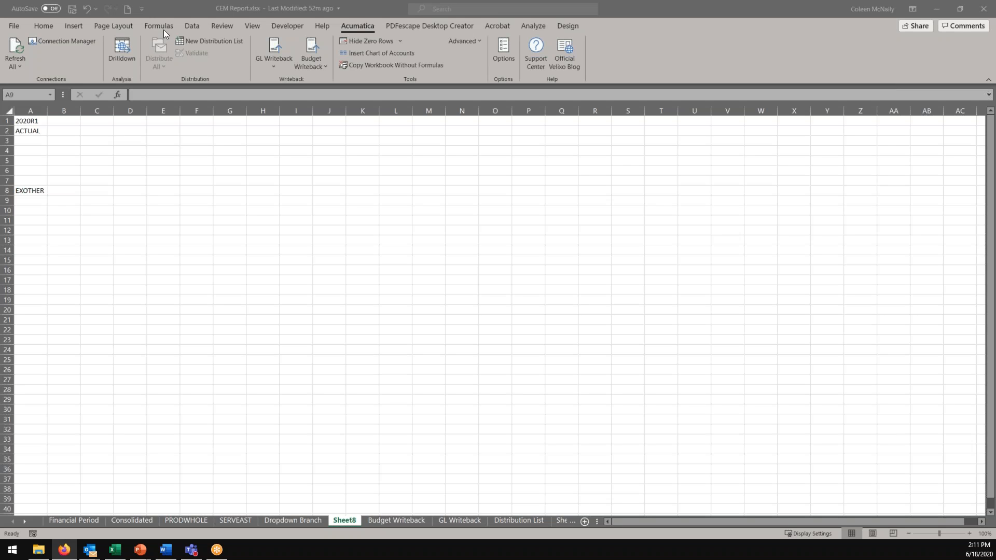
click(40, 205)
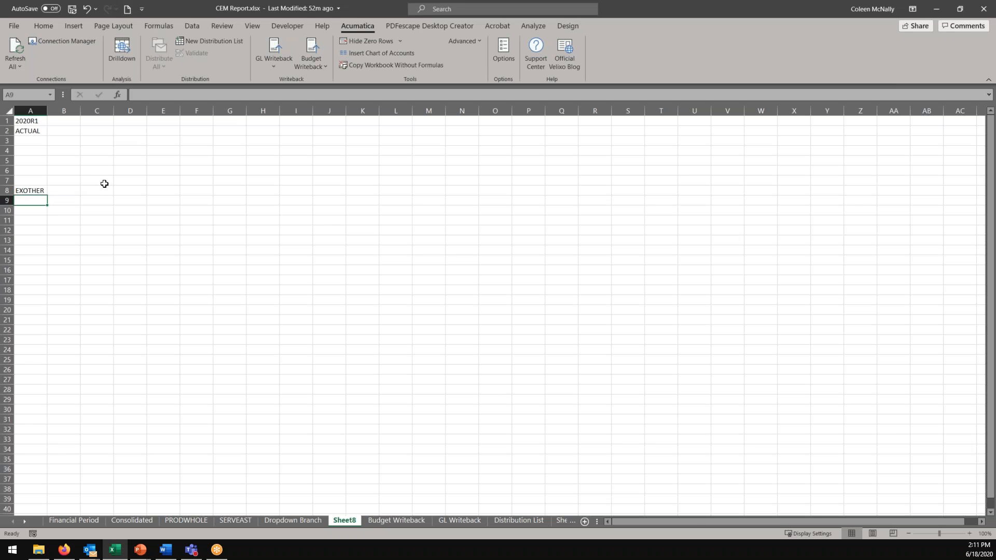
text(EXPROG)
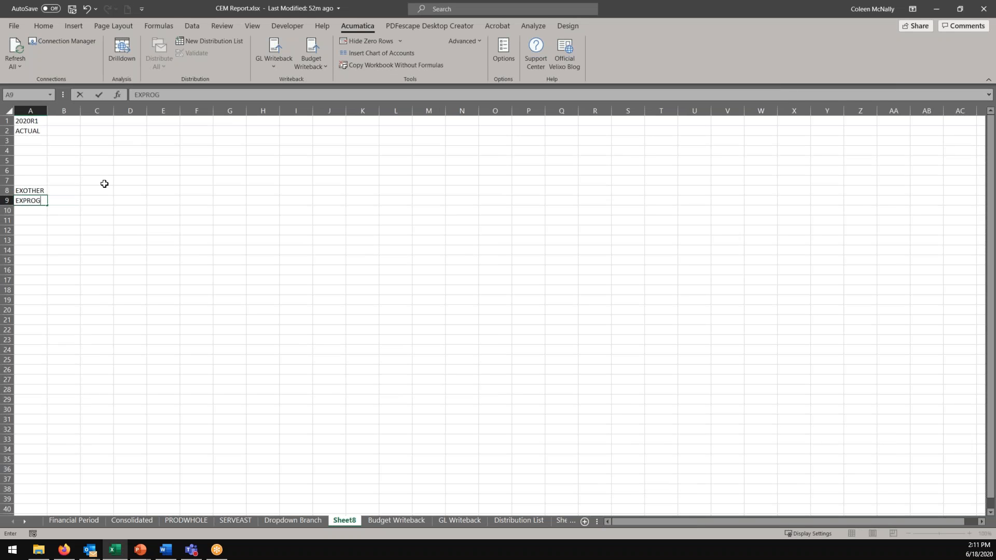
key(Tab)
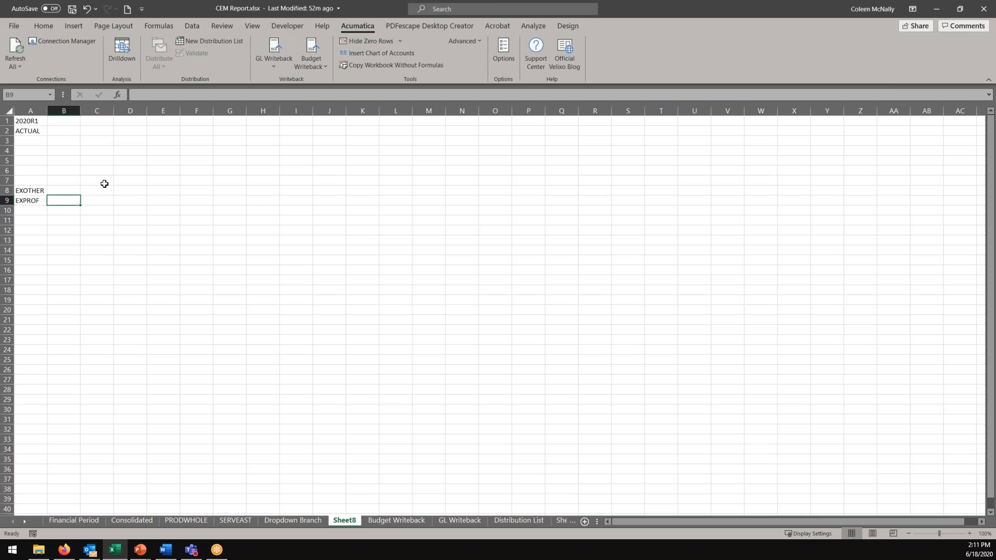
click(32, 212)
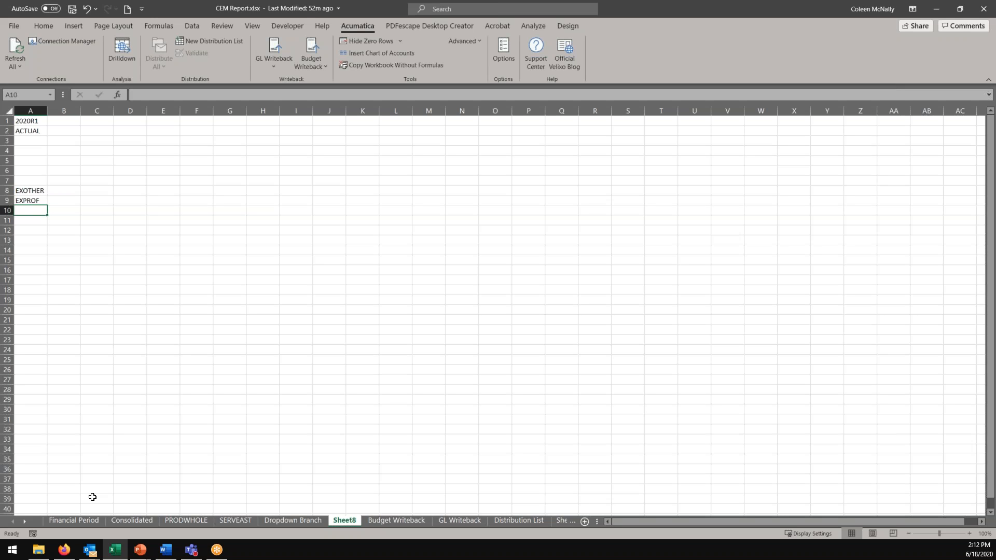
text(62900)
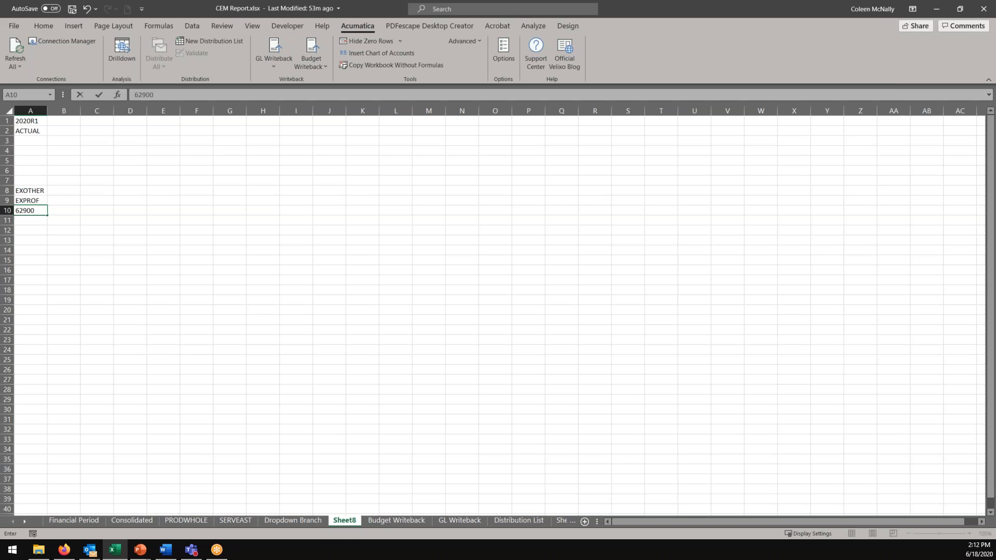
key(Return)
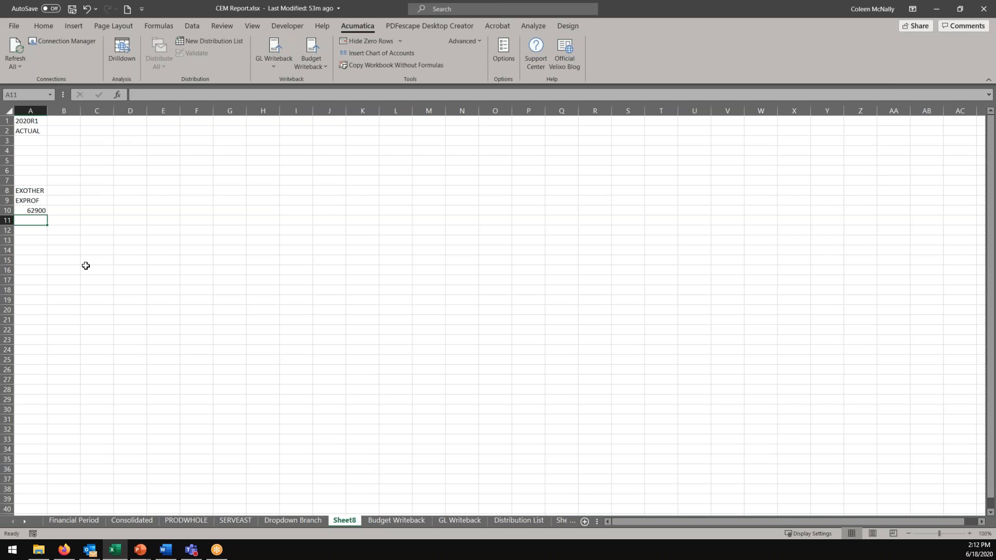
click(64, 550)
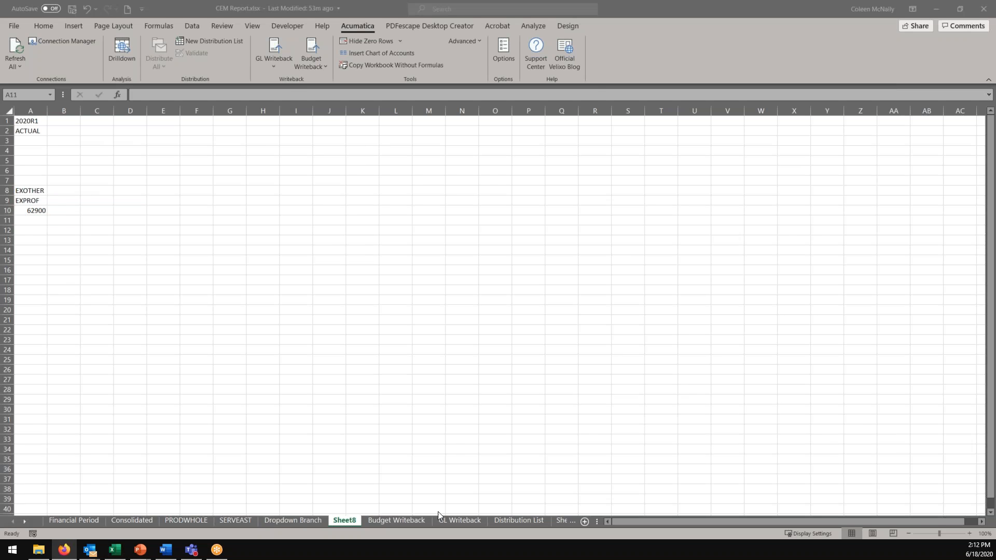
click(935, 74)
Begin inserting a function in D8 and choose ACCOUNTCLASSNAME from the Acumatica General Ledger Module functions.
click(127, 194)
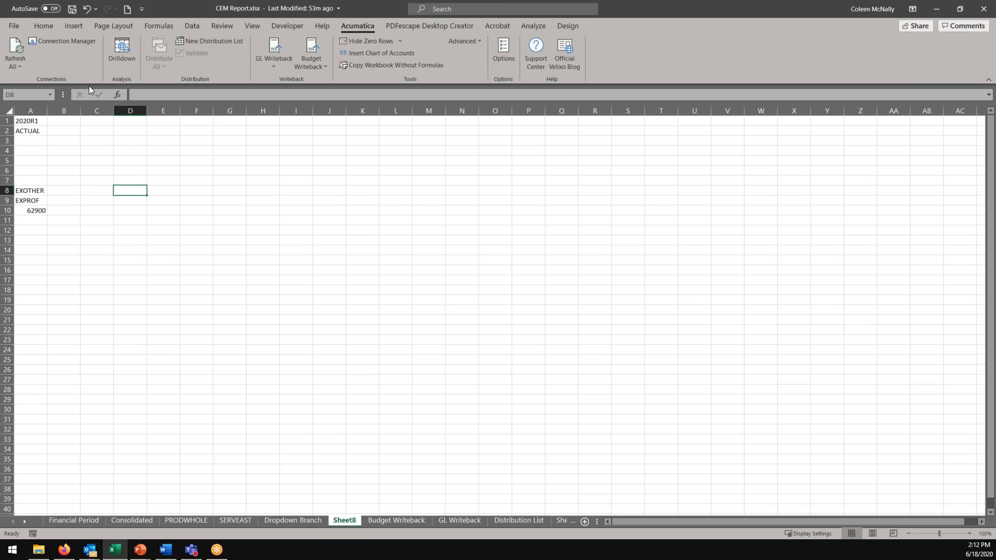
click(119, 95)
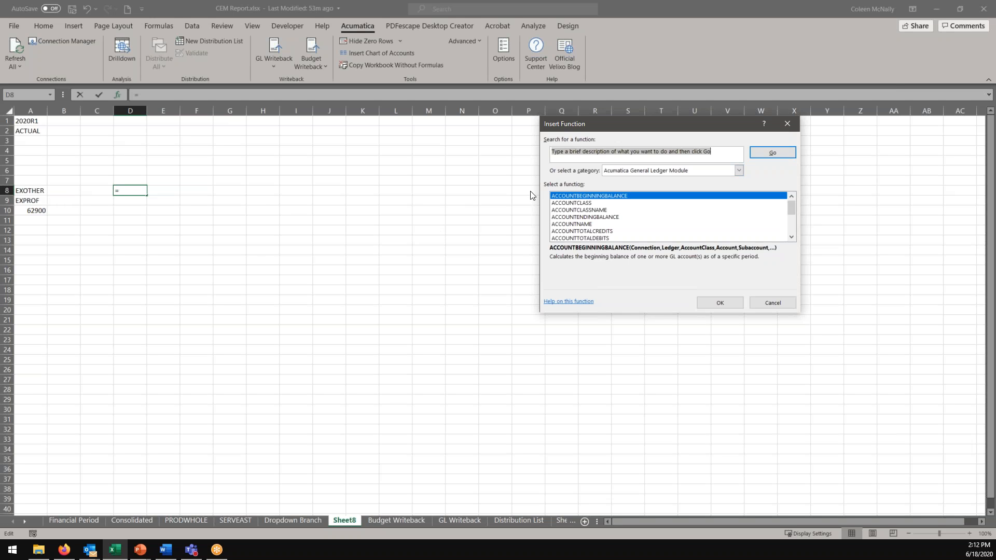
click(573, 210)
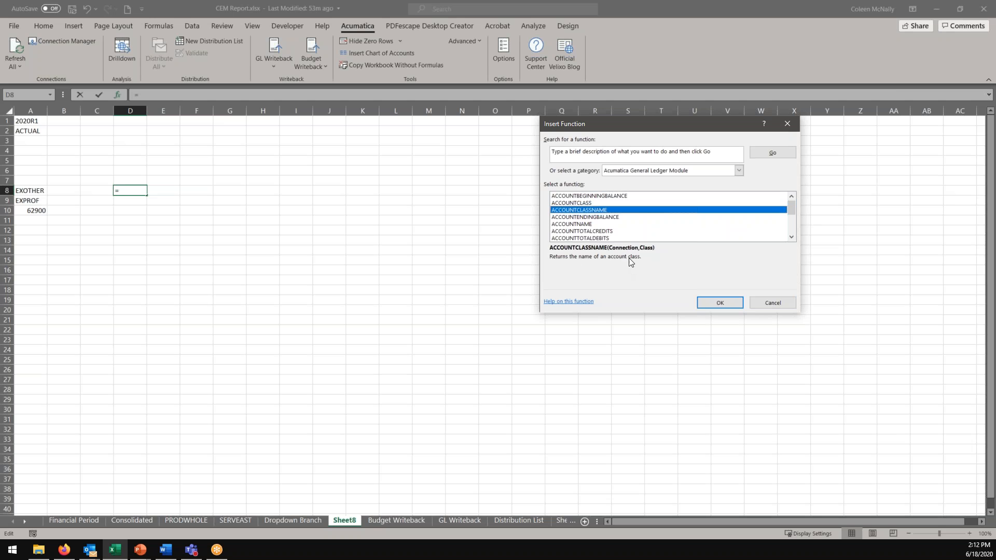
Open the Velixo help article for ACCOUNTCLASSNAME and read its description, syntax and arguments.
click(569, 302)
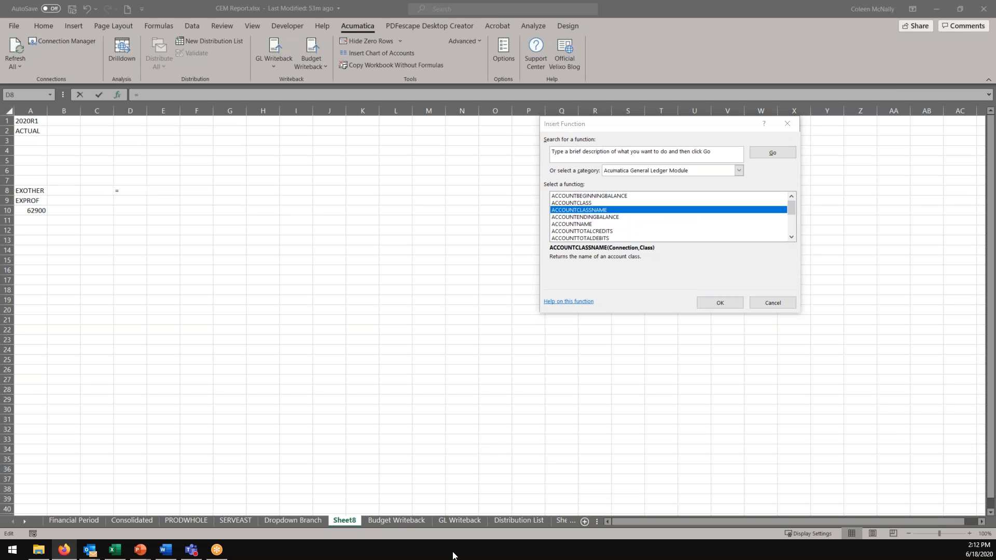
mouse_move(664, 559)
mouse_down()
mouse_move(663, 492)
mouse_move(649, 513)
mouse_move(646, 559)
mouse_up()
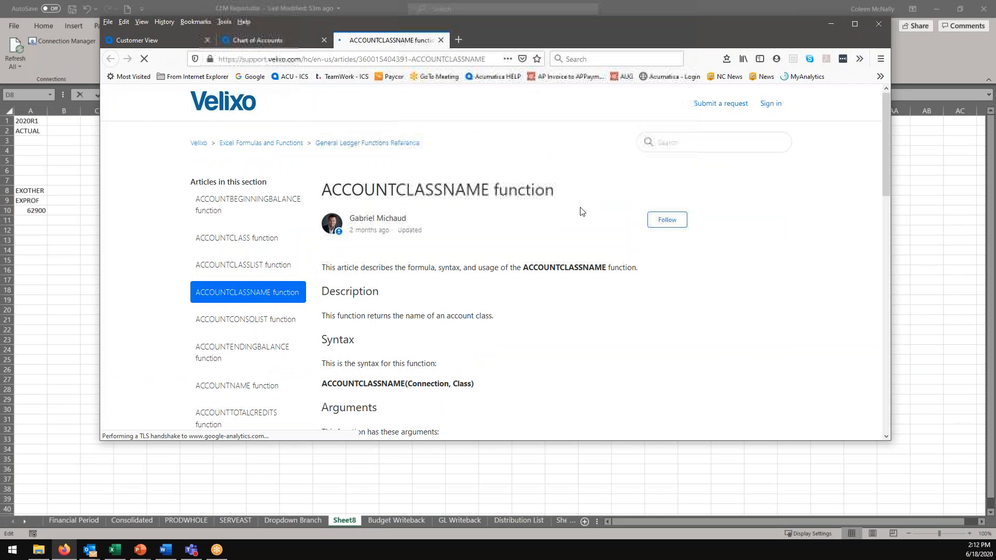
scroll(523, 311, down, 3)
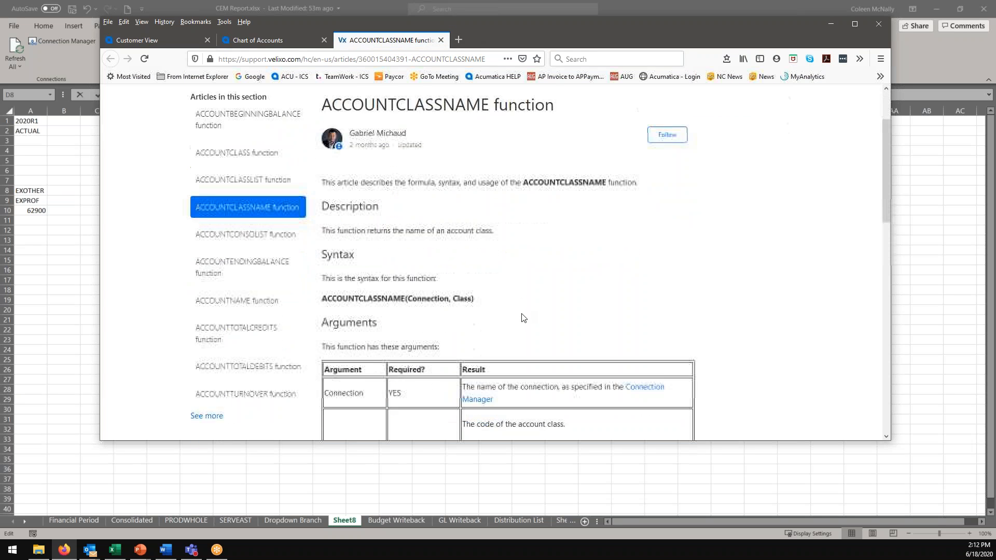
scroll(521, 319, down, 2)
scroll(521, 319, up, 5)
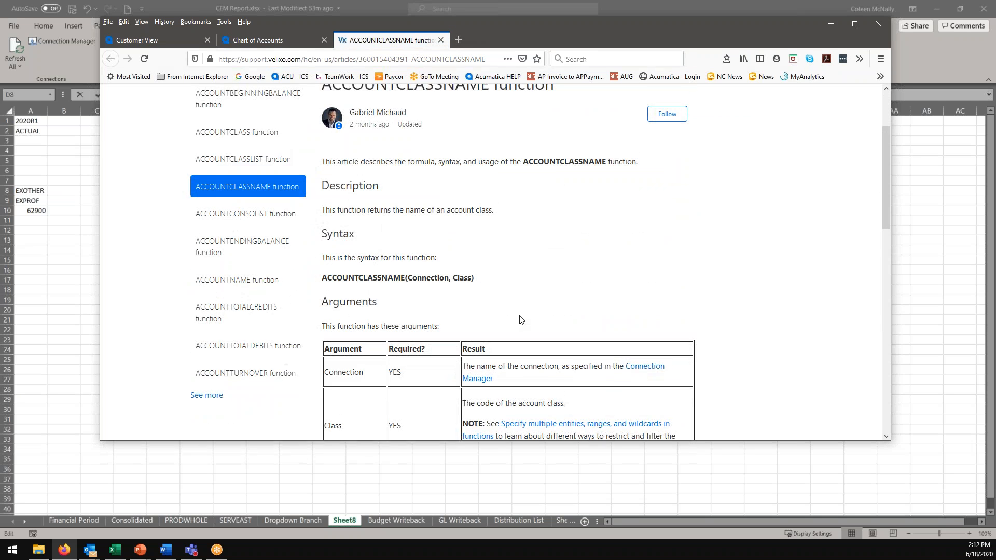
click(830, 25)
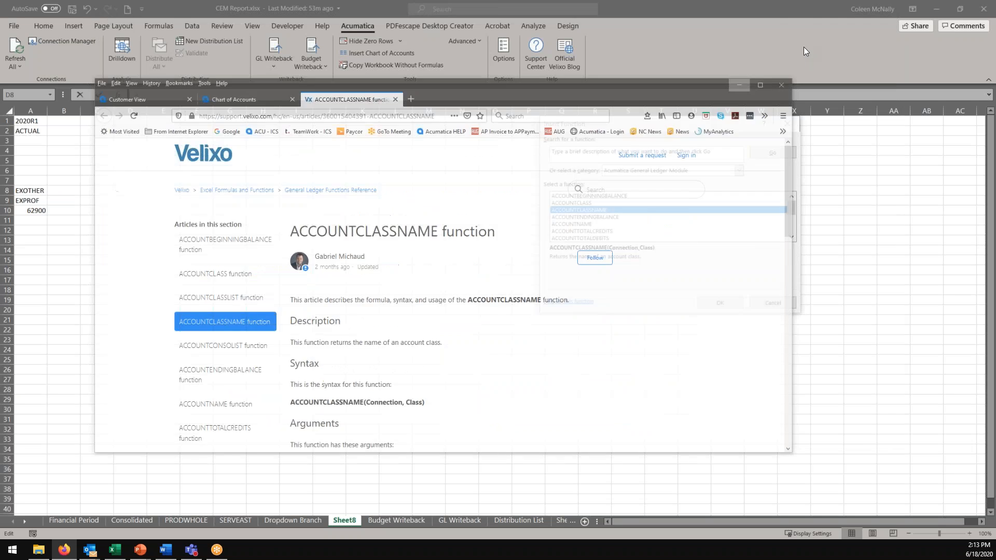
Insert the ACCOUNTCLASSNAME function in D8 with Connection A$1 and Class A8.
click(591, 210)
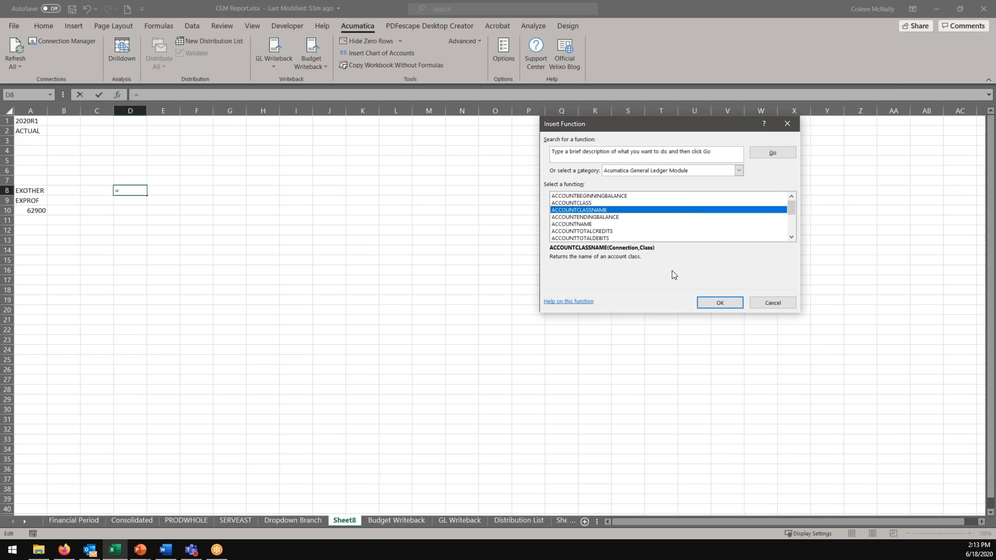
click(713, 303)
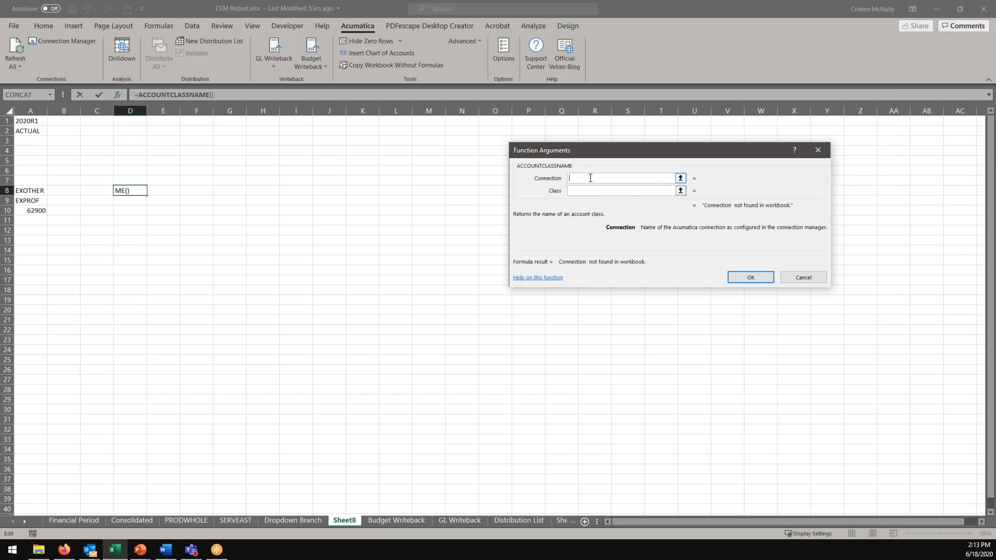
click(20, 120)
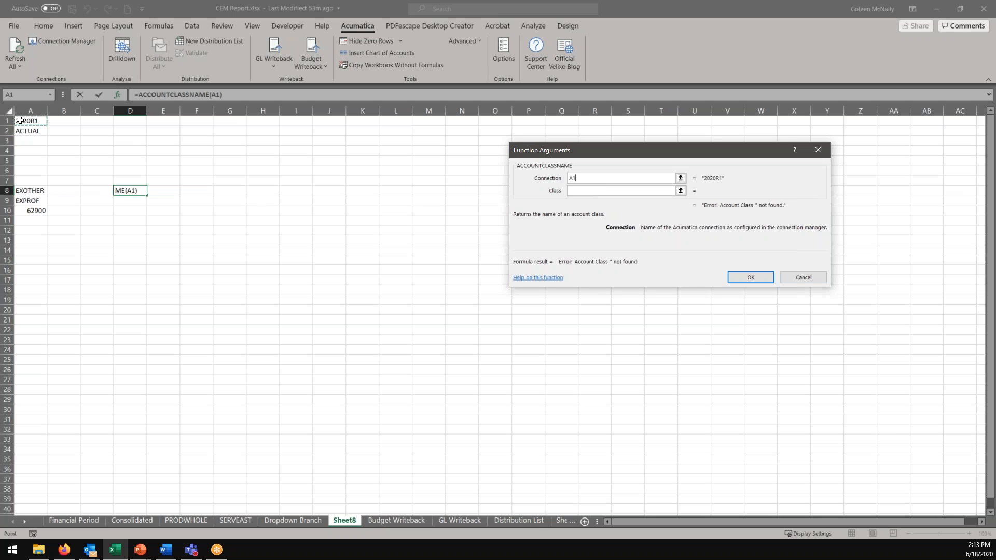
click(573, 179)
click(582, 191)
text($)
click(579, 190)
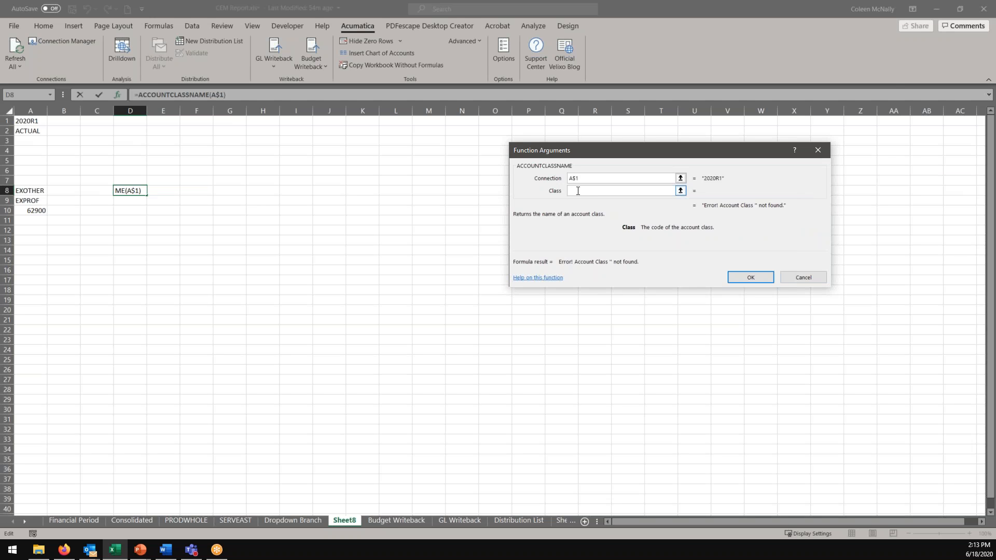
click(39, 190)
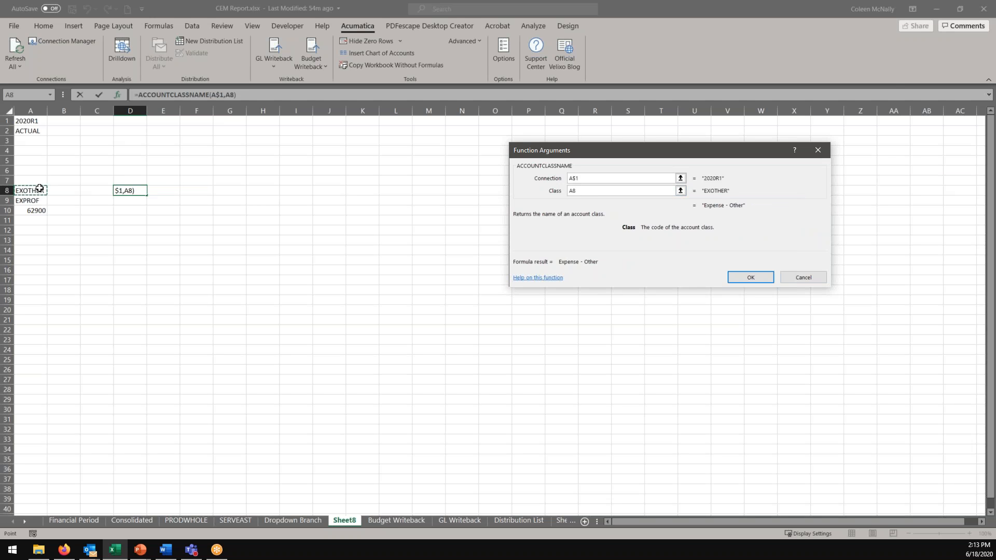
click(736, 276)
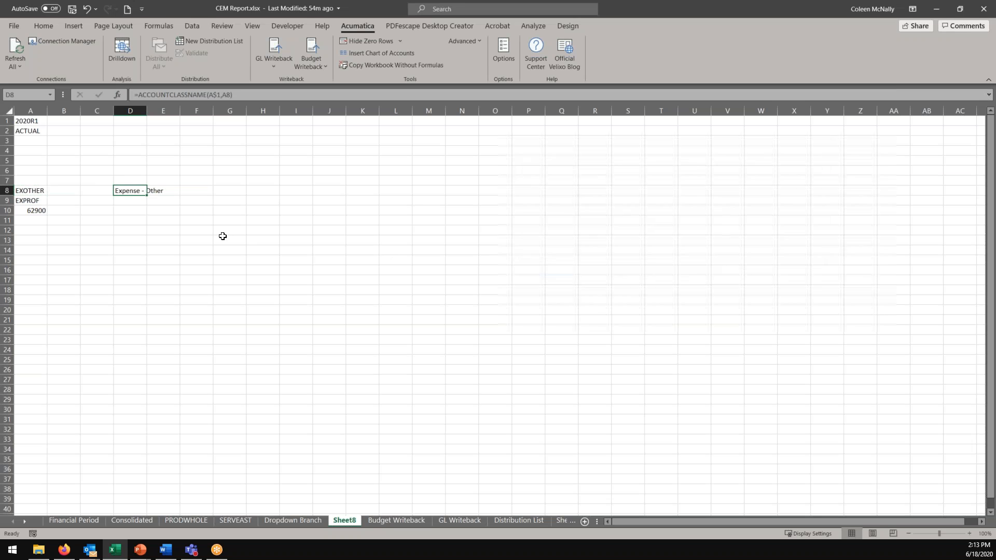
Copy the class name formula from D8 to D9 and widen column D to fit the full names.
key(ctrl+c)
click(139, 200)
key(ctrl+v)
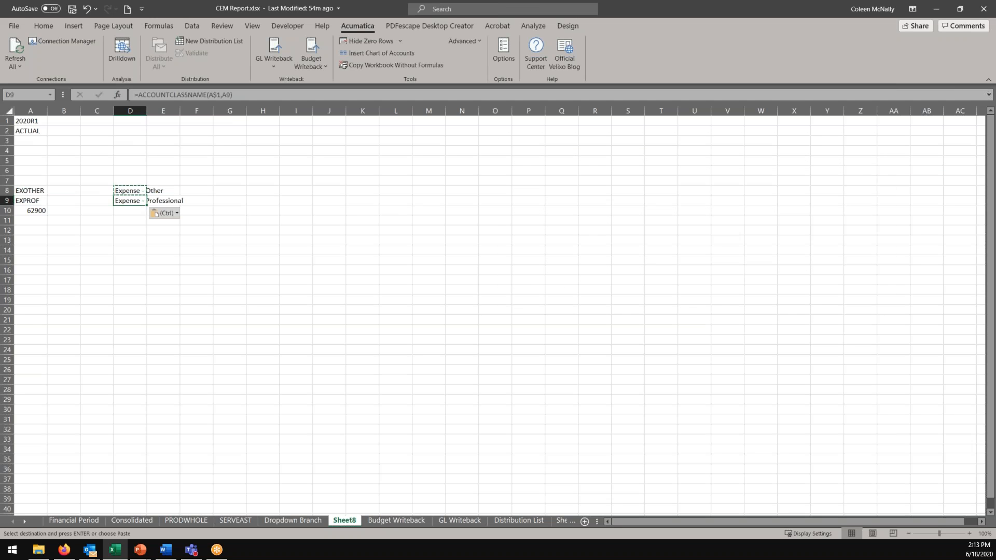
drag(146, 110, 190, 111)
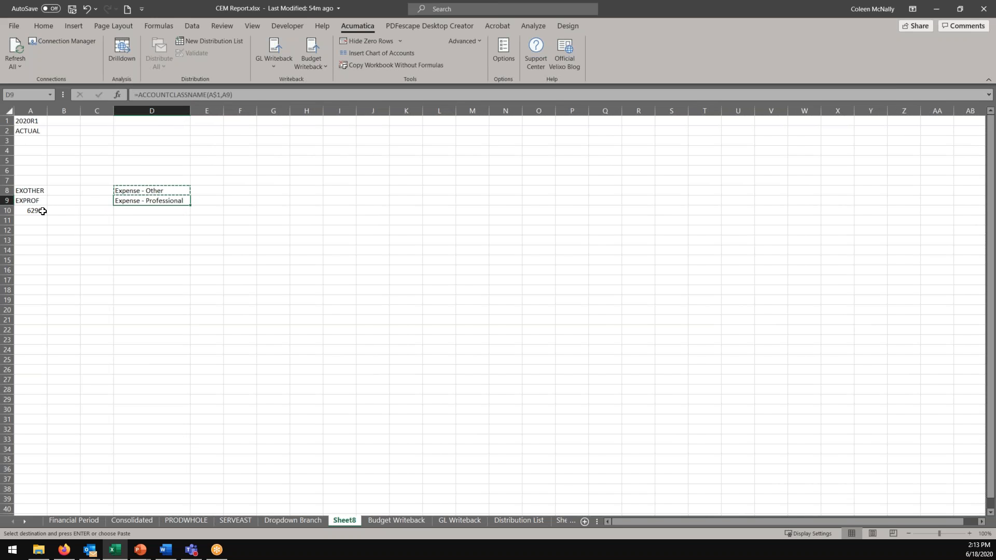
Insert the ACCOUNTNAME function in D10 with Connection A1 and Account A10.
click(150, 210)
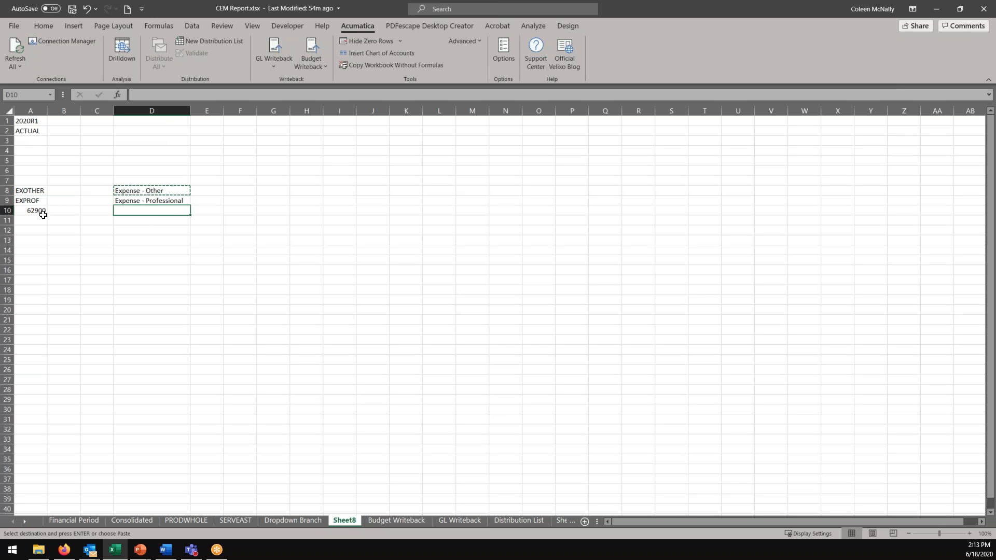
click(119, 97)
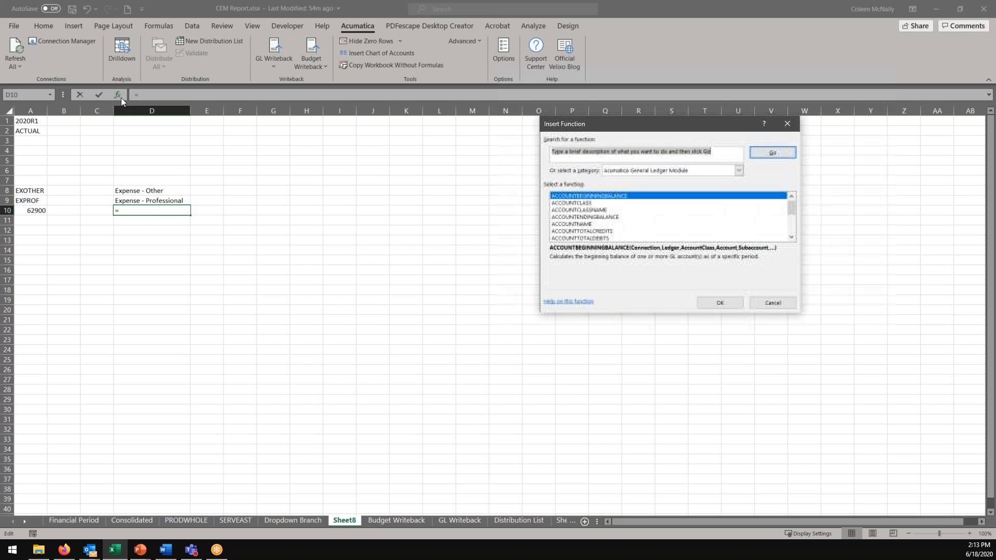
click(585, 225)
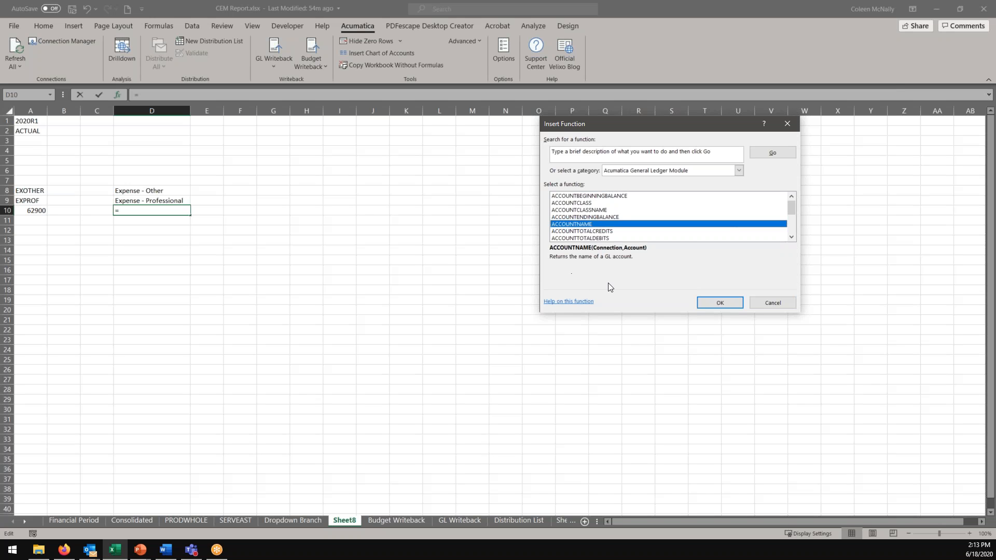
click(716, 303)
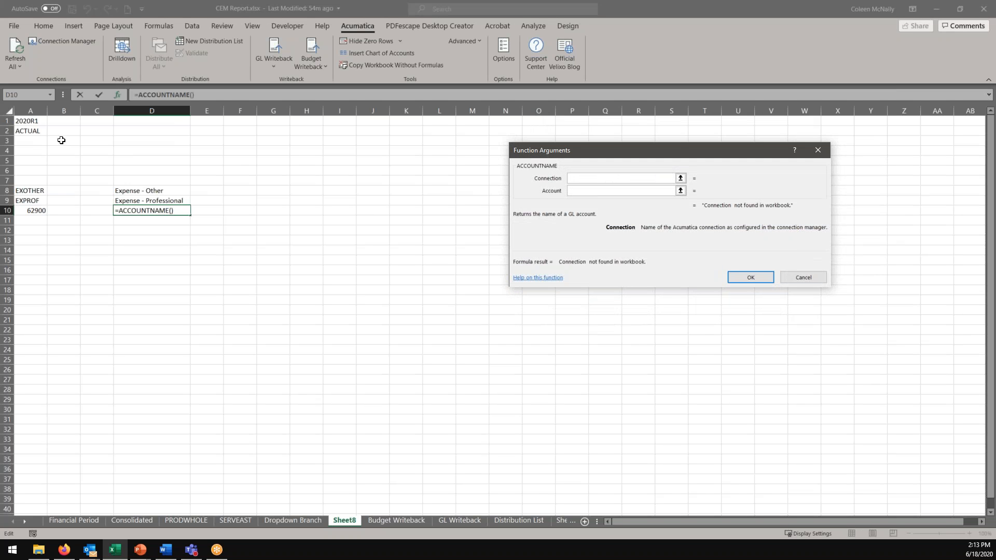
click(25, 121)
click(572, 189)
click(32, 209)
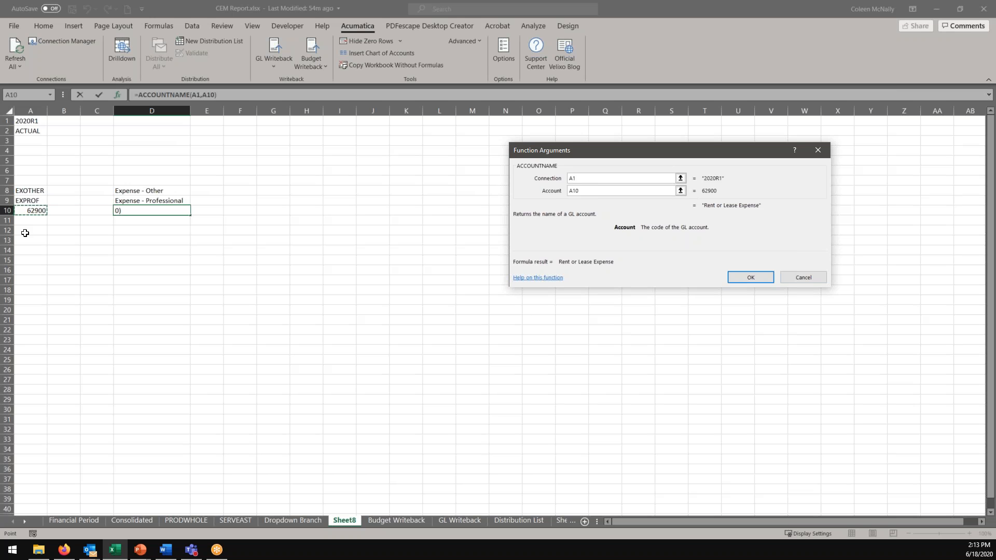
click(739, 279)
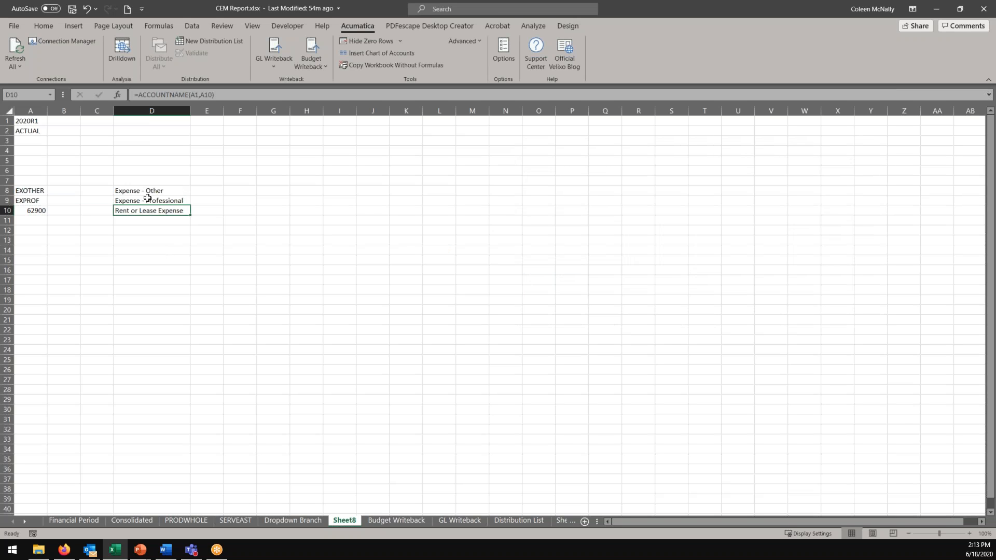
Widen column F and enter the heading "Current month activity" in F6.
drag(223, 111, 320, 126)
click(241, 190)
click(270, 180)
click(303, 171)
text(Current mo)
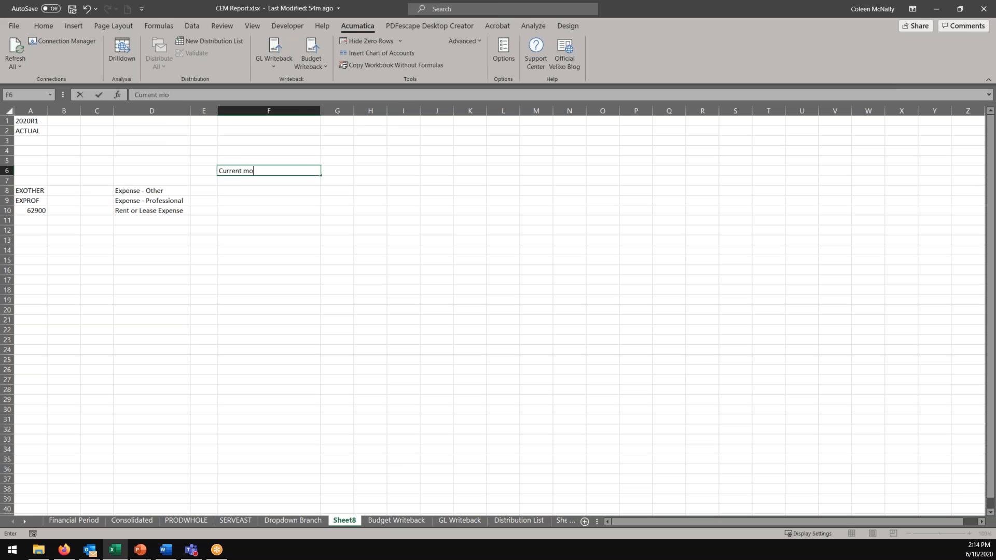
text(nth activity)
Start an ACCOUNTTURNOVER function in F8 with Connection A$1, Ledger A2 and AccountClass A8.
click(292, 190)
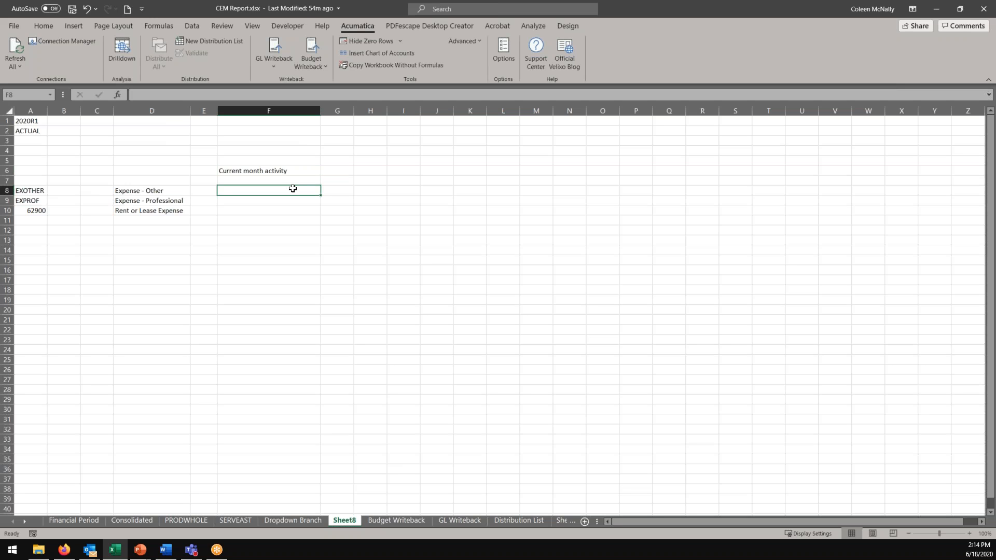
click(118, 94)
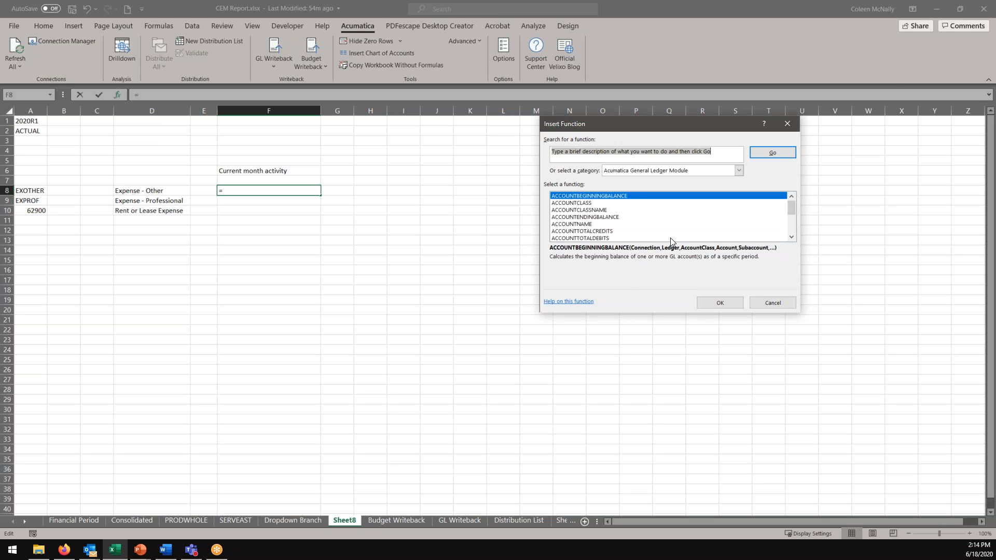
drag(790, 213, 790, 214)
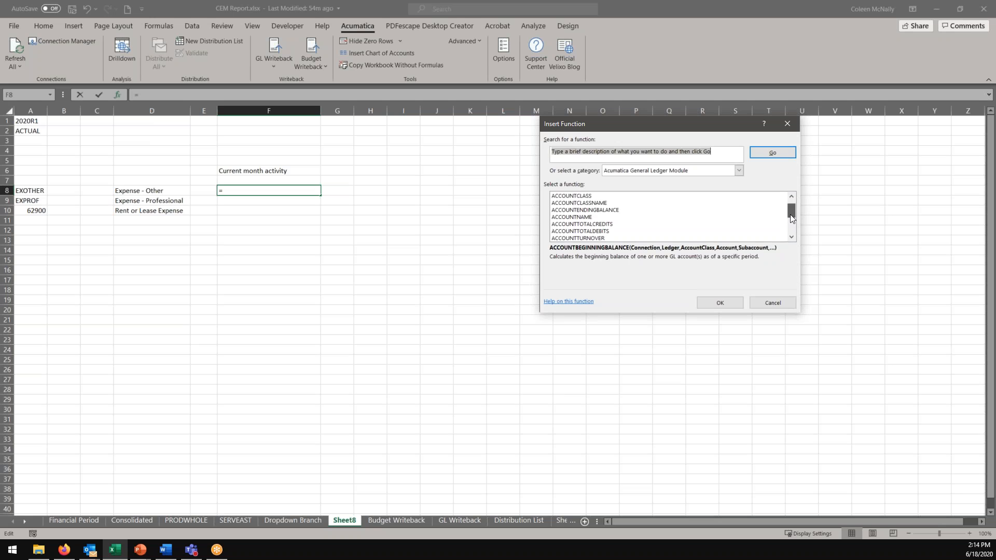
click(597, 238)
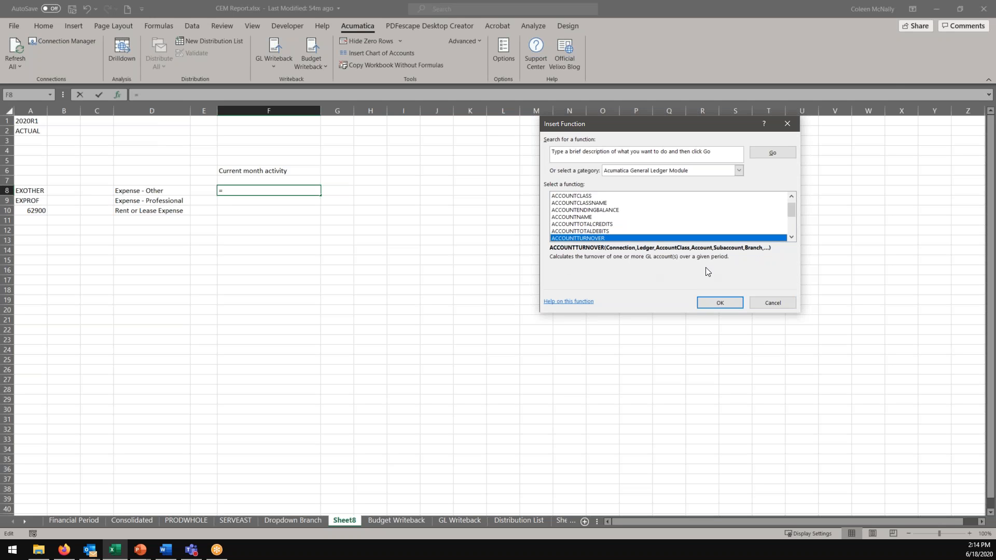
click(719, 303)
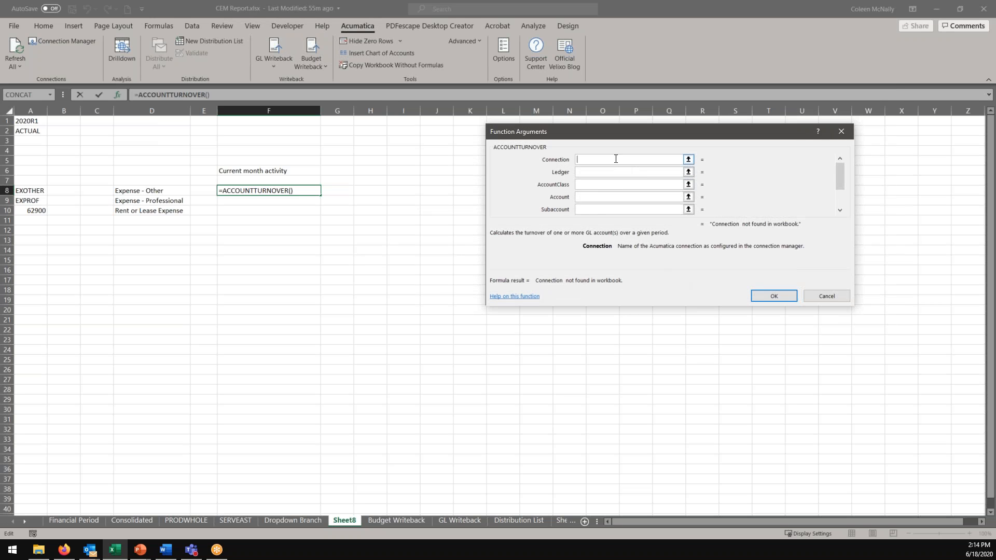
click(39, 123)
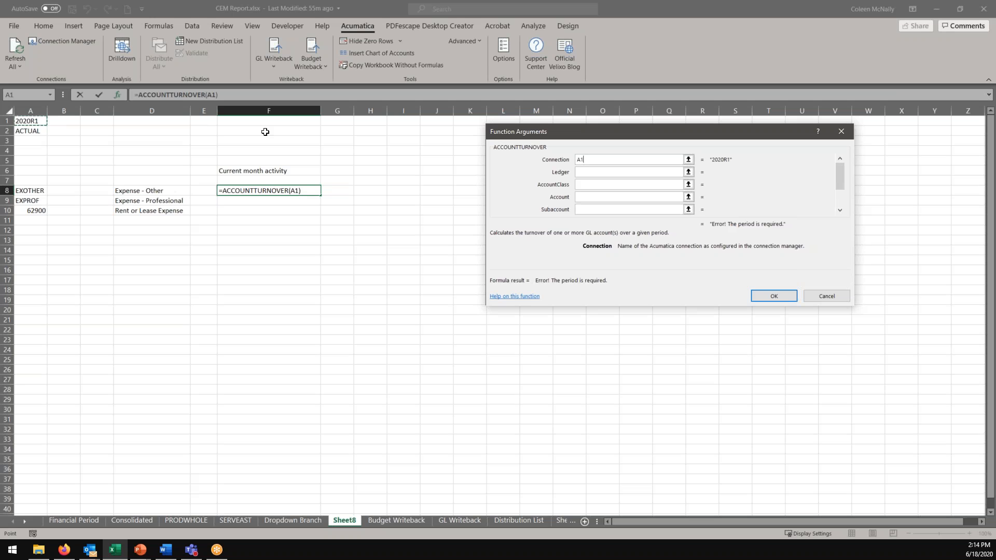
click(580, 159)
text($)
click(585, 172)
click(22, 131)
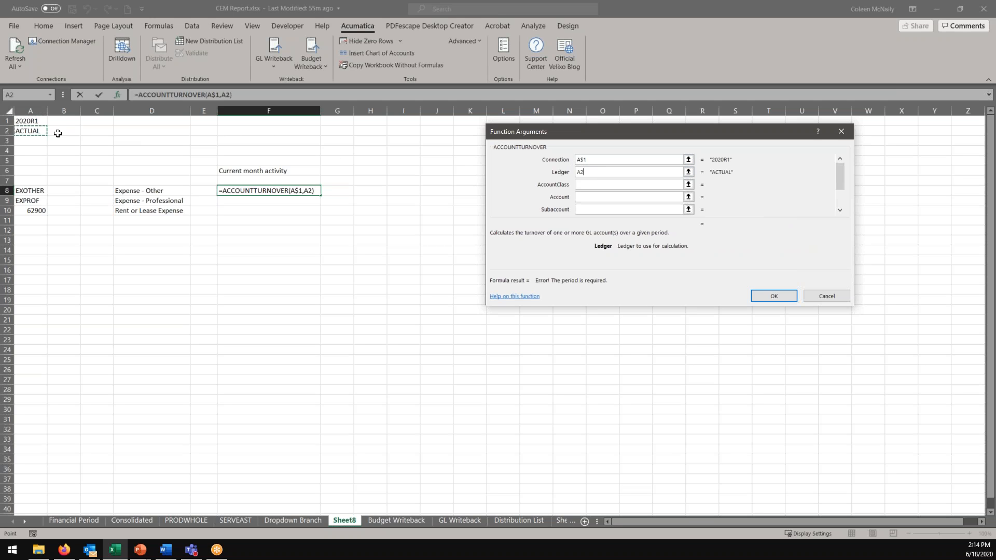
click(581, 184)
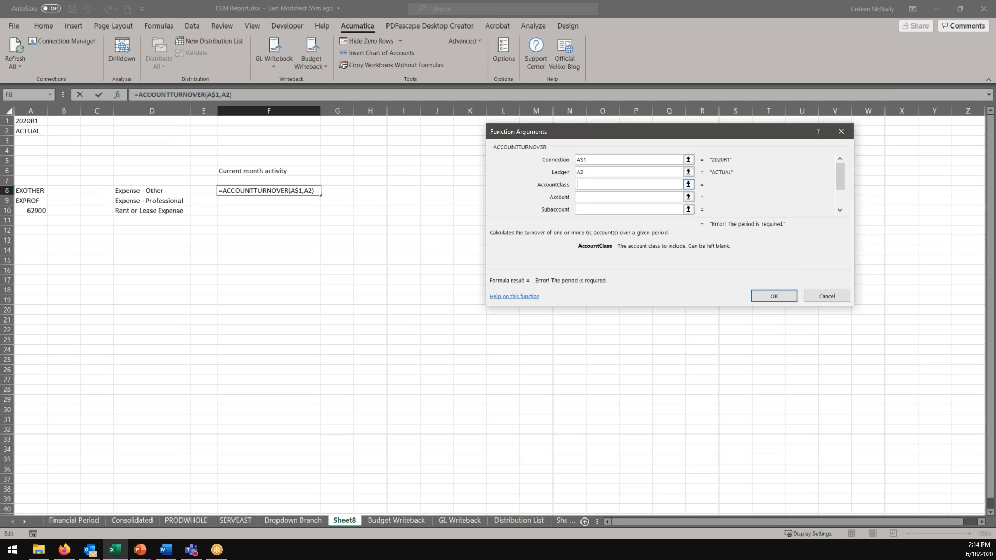
click(21, 190)
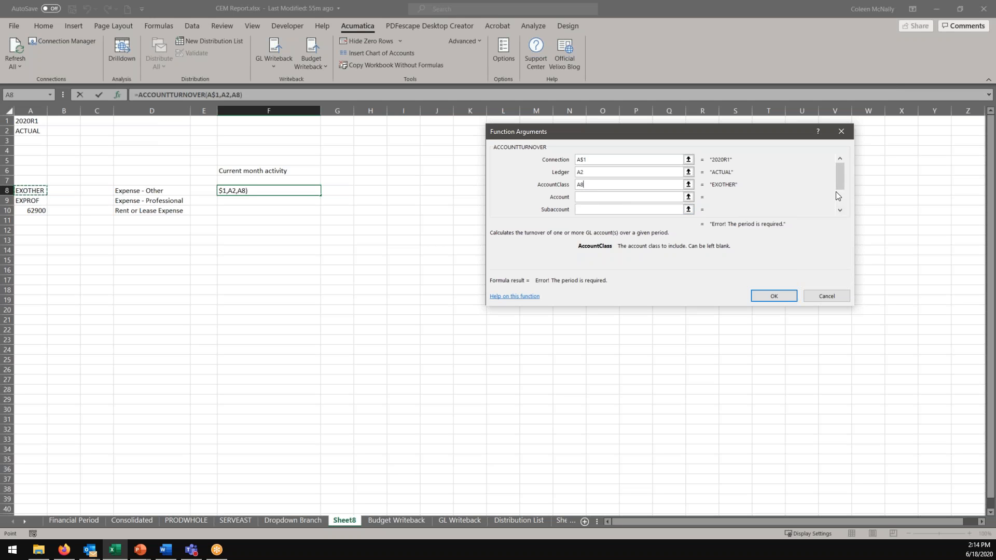
Set the Branch argument of the F8 turnover function to PRODWHOLE.
click(839, 212)
click(839, 212)
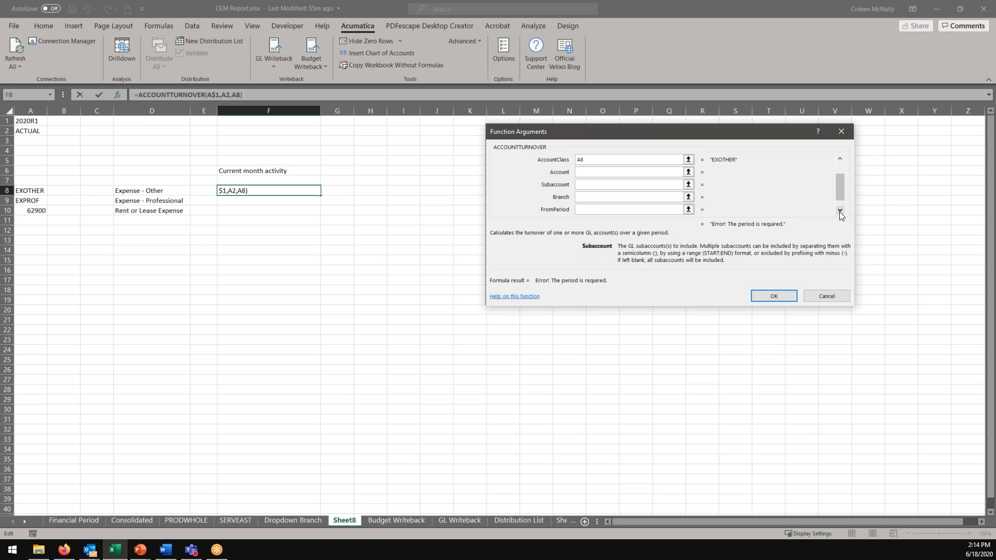
click(585, 198)
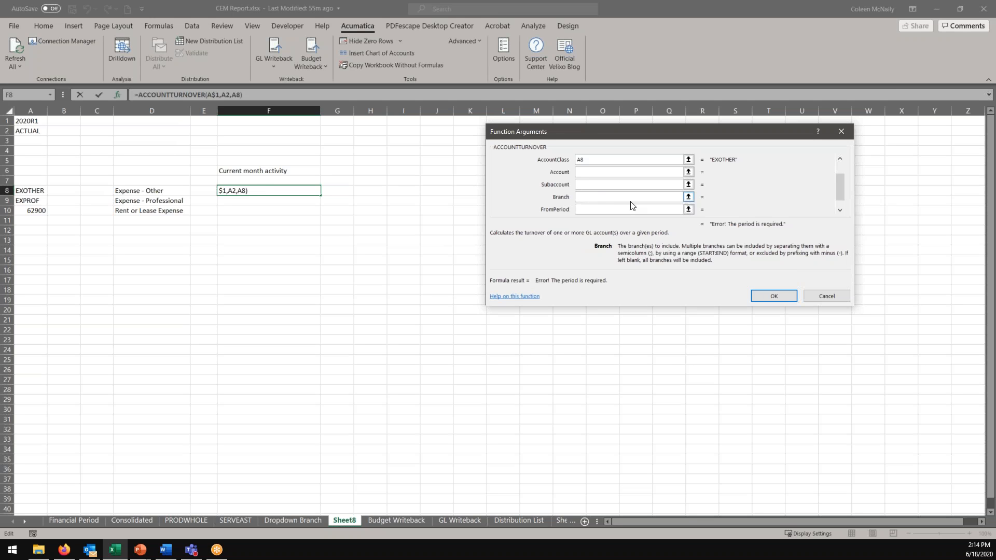
text(prod)
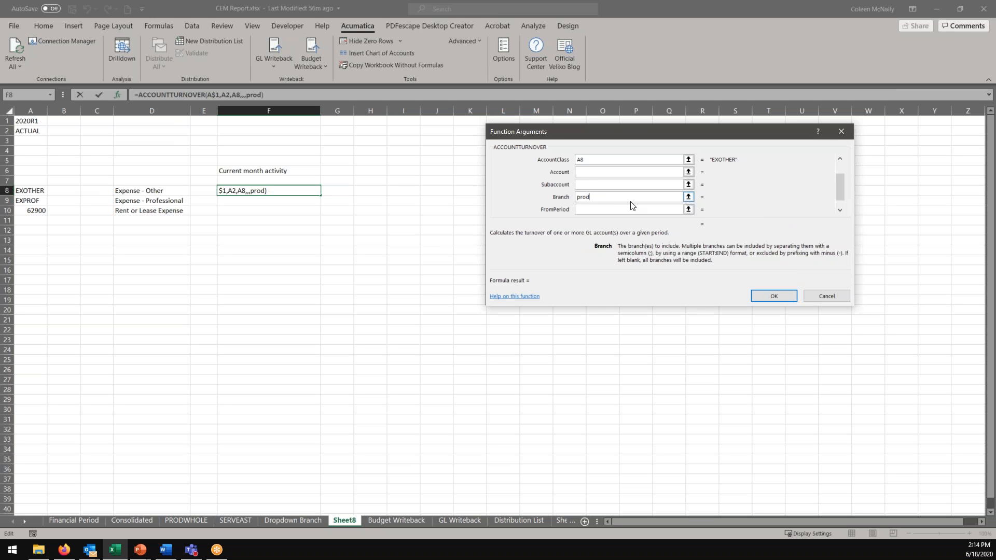
text(who)
key(BackSpace)
key(BackSpace)
key(BackSpace)
key(BackSpace)
key(BackSpace)
key(BackSpace)
key(BackSpace)
key(BackSpace)
text(PRODWHOLE)
key(Tab)
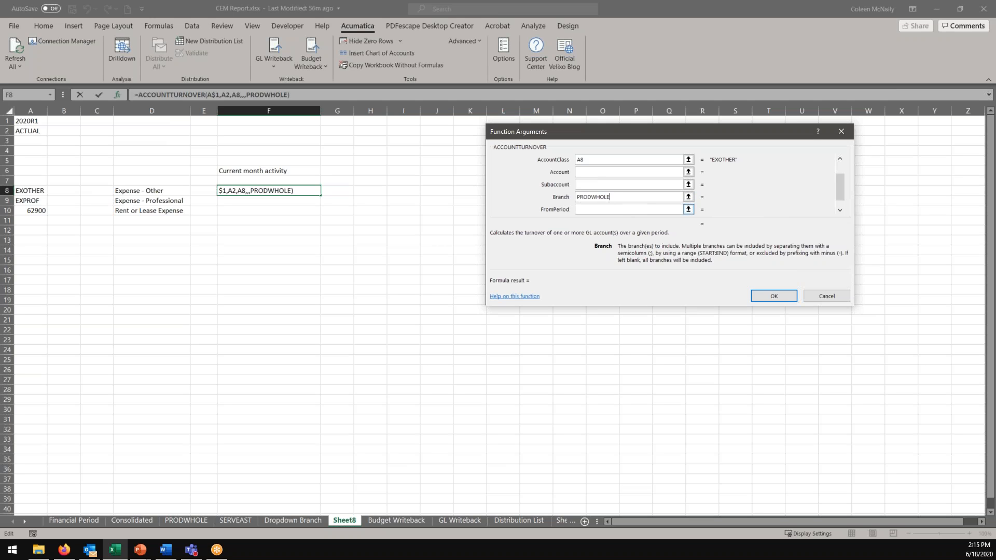
Set both FromPeriod and ToPeriod to 'Financial Period'!$B$8 and complete the F8 turnover formula.
click(841, 210)
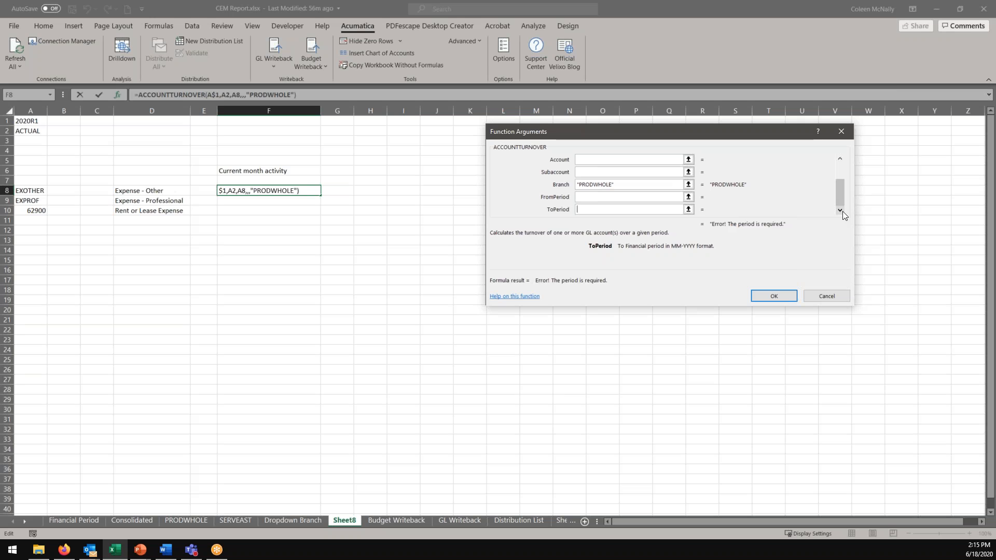
click(65, 521)
click(62, 204)
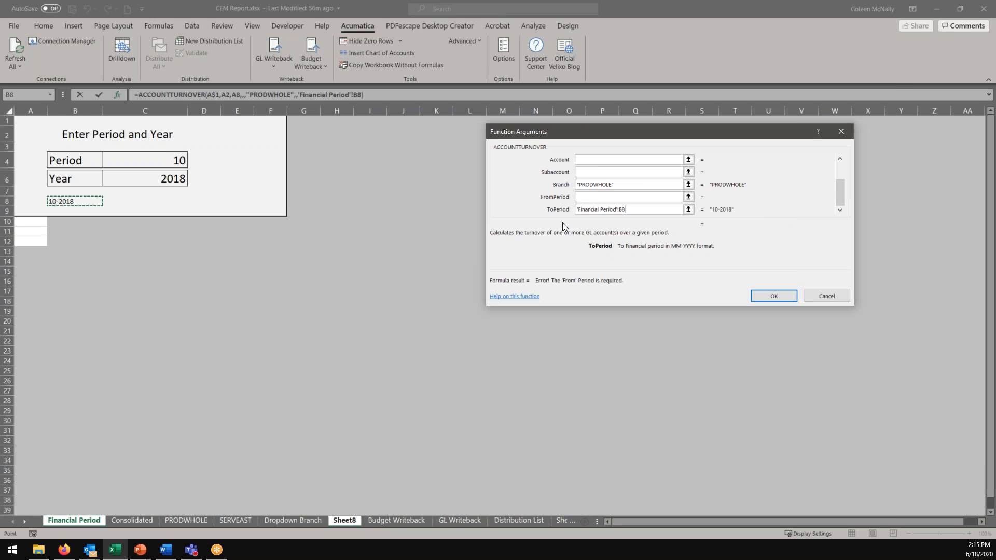
click(622, 211)
text($B$)
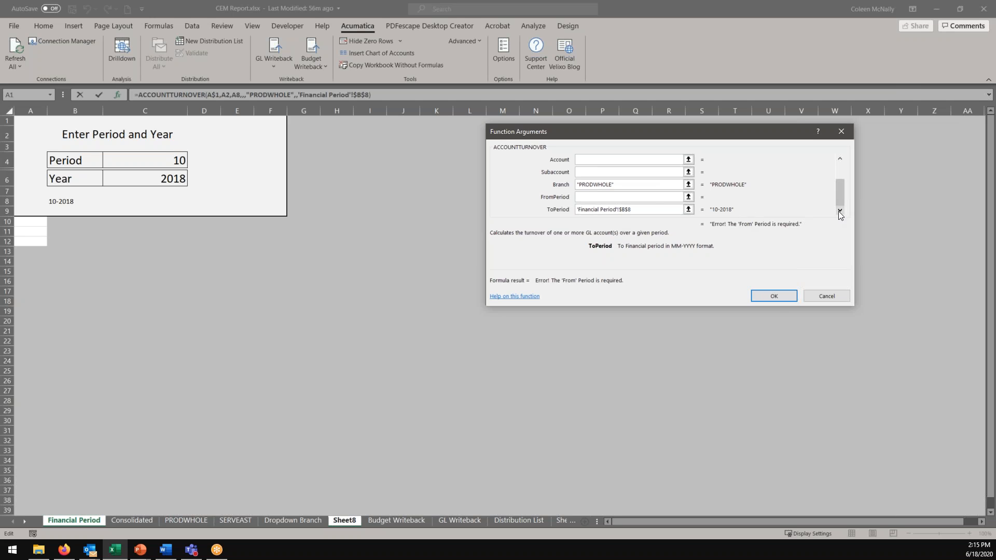
drag(636, 209, 572, 210)
click(578, 198)
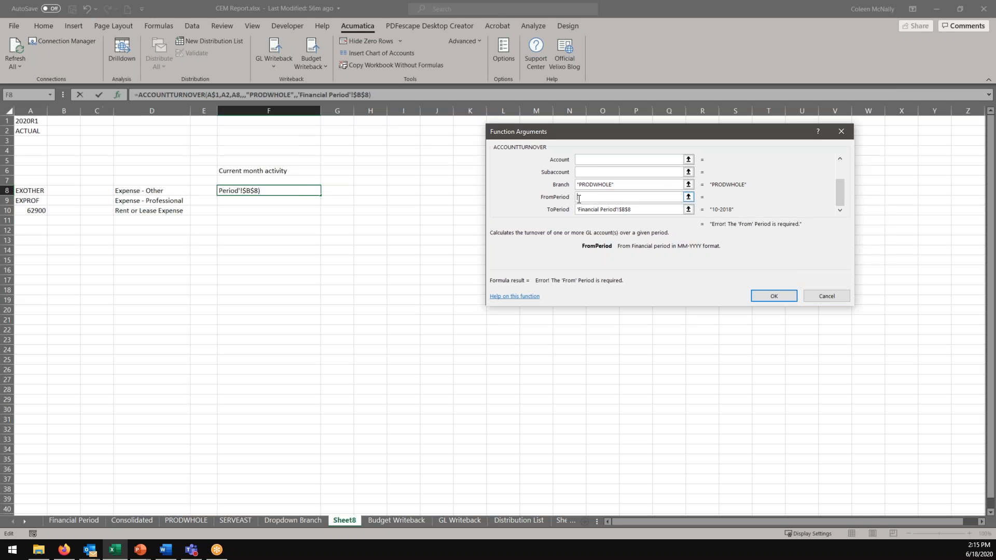
key(ctrl+v)
click(767, 296)
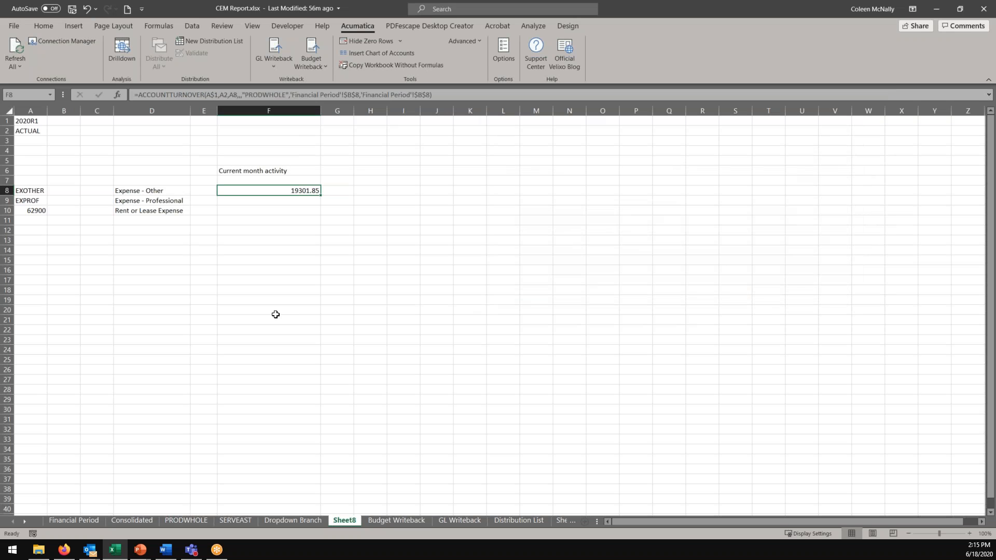
Copy the turnover formula from F8 to F9 and set its Ledger argument to A$2.
key(ctrl+c)
click(268, 199)
key(ctrl+v)
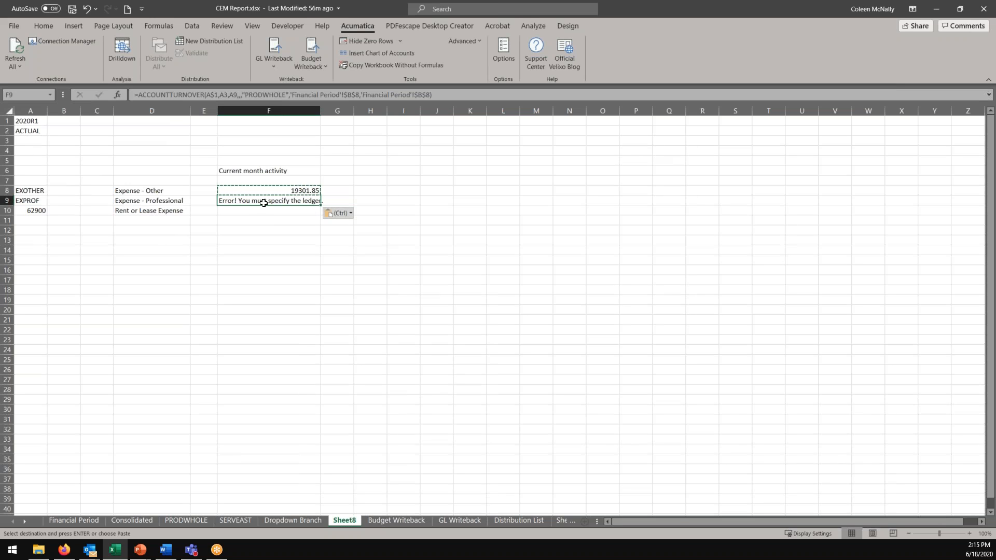
click(117, 94)
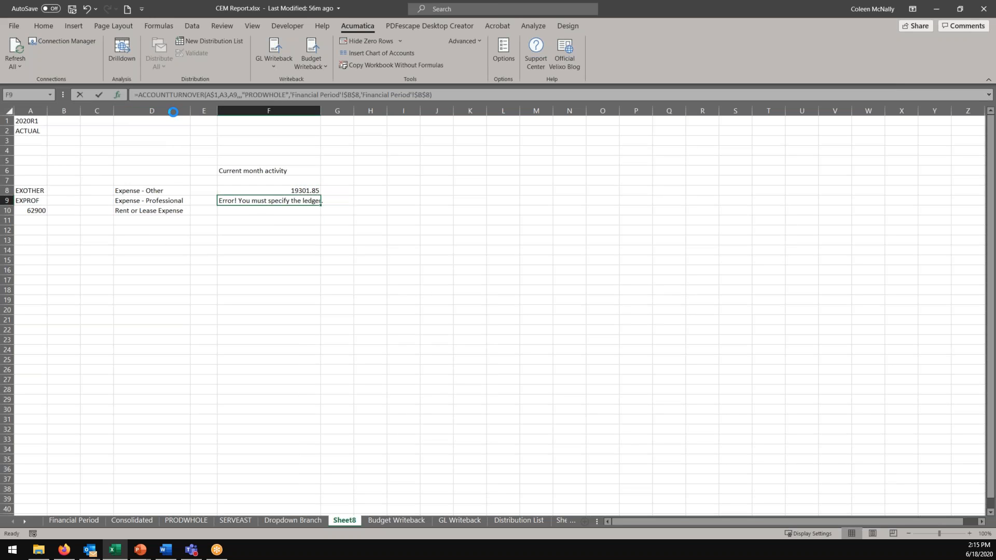
click(580, 171)
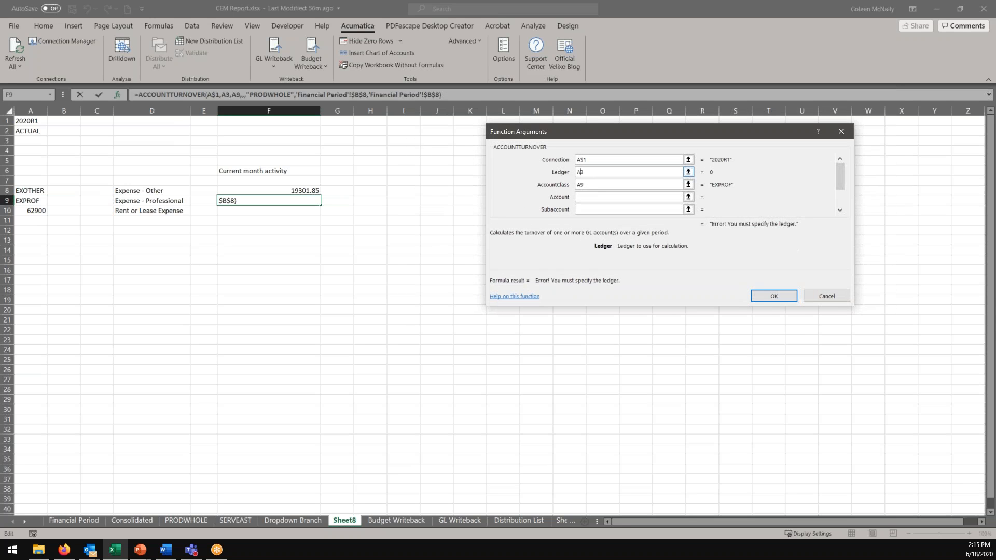
key(Delete)
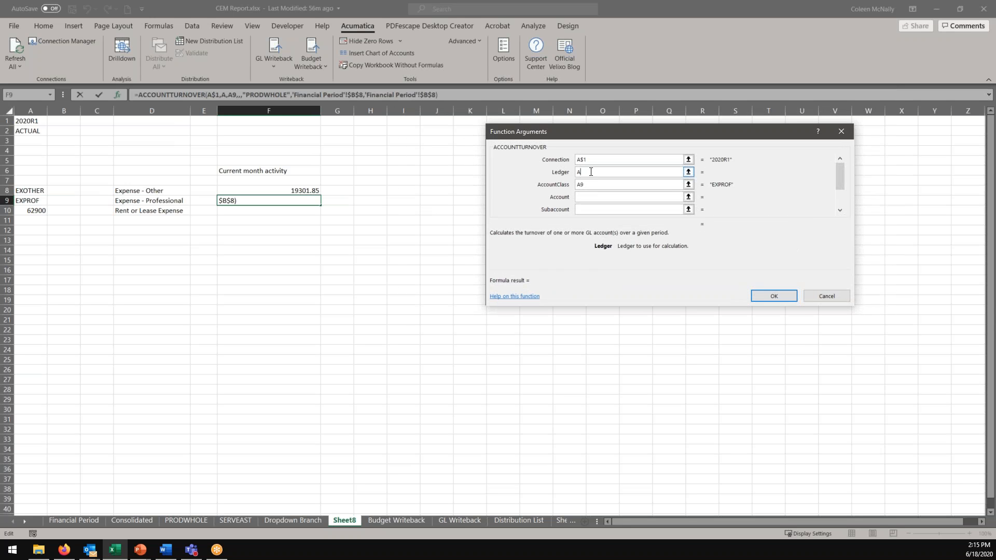
text($2)
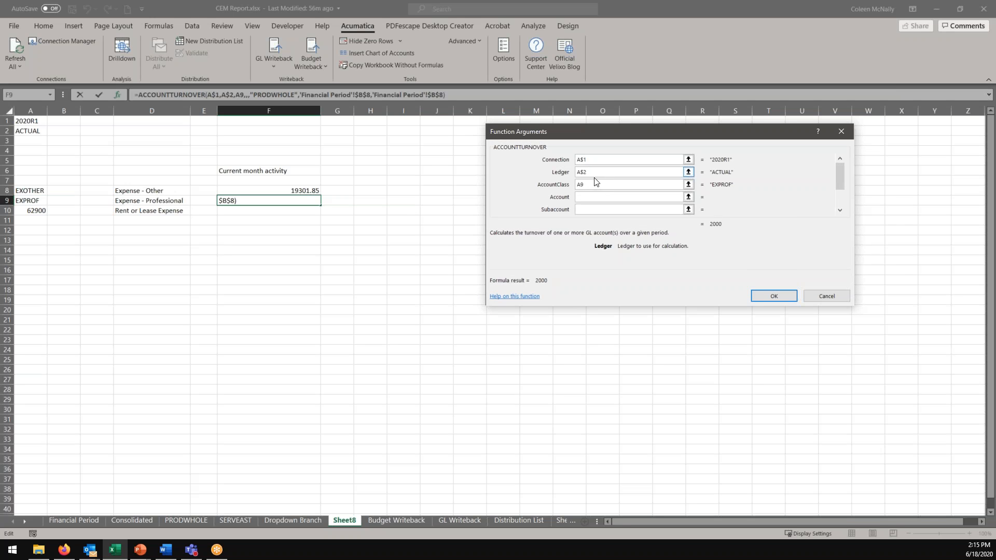
click(762, 297)
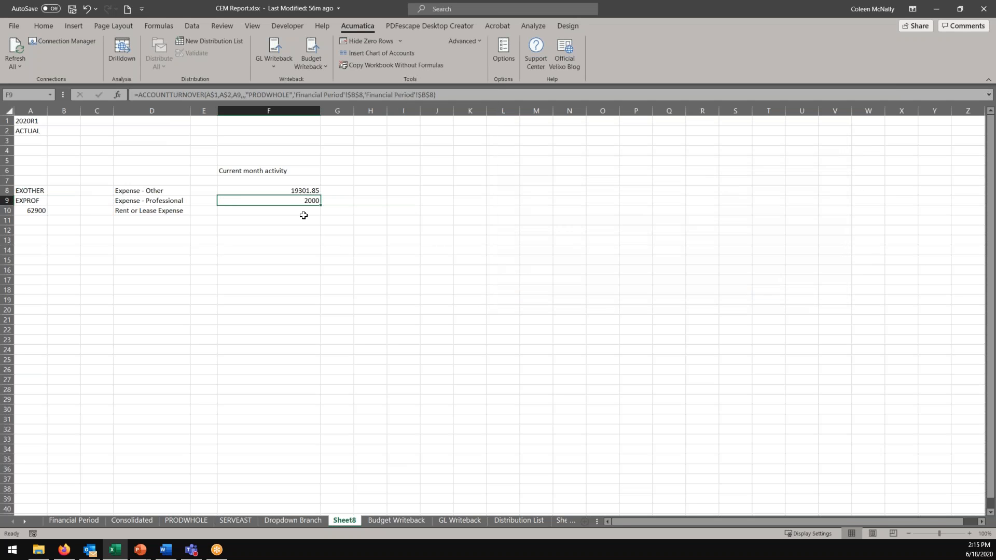
Apply the comma number style to the current month activity cells F8:F10.
drag(300, 188, 298, 208)
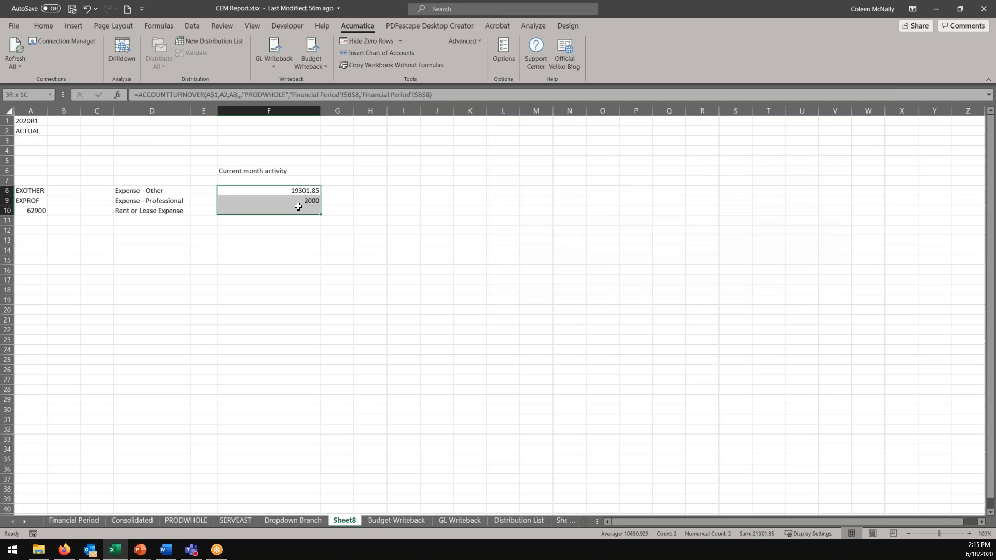
click(35, 25)
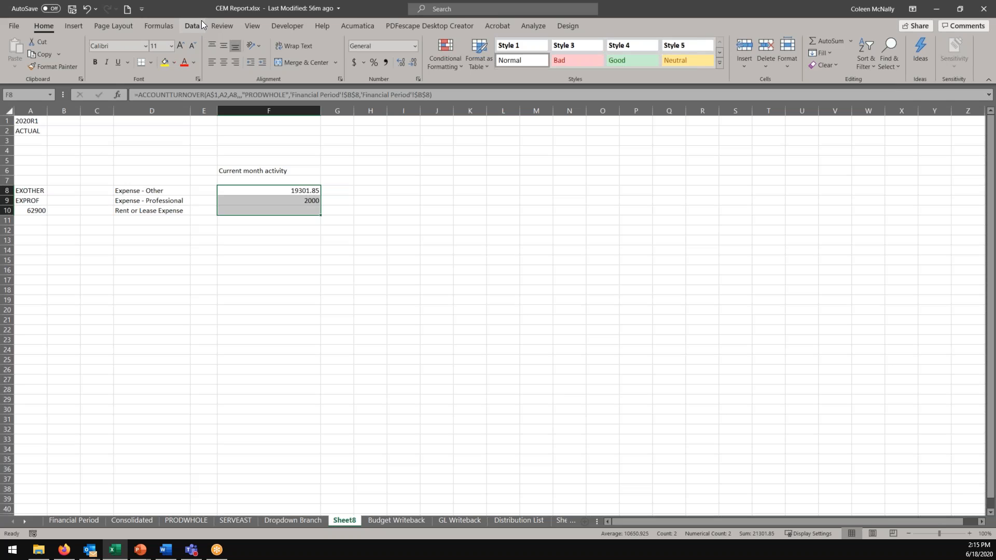
click(387, 63)
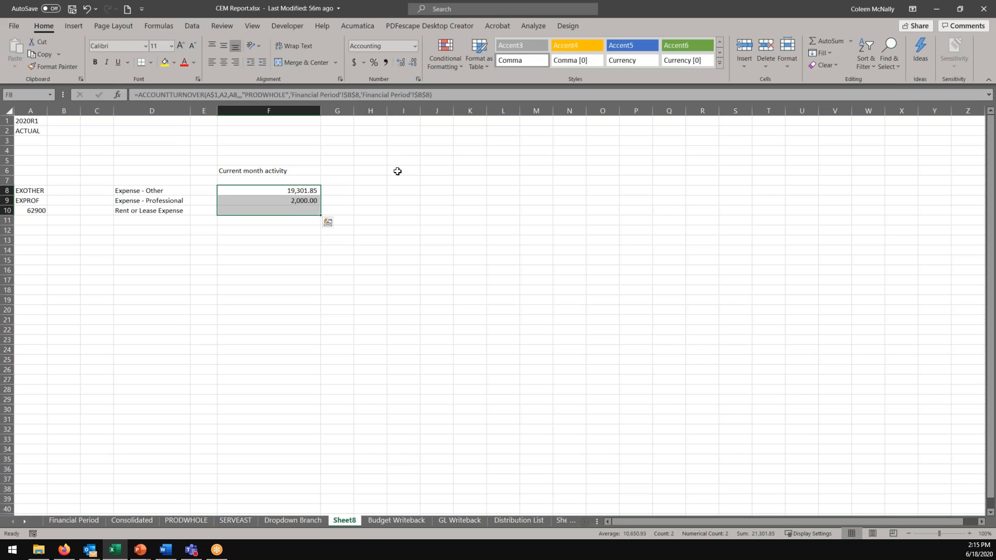
click(299, 212)
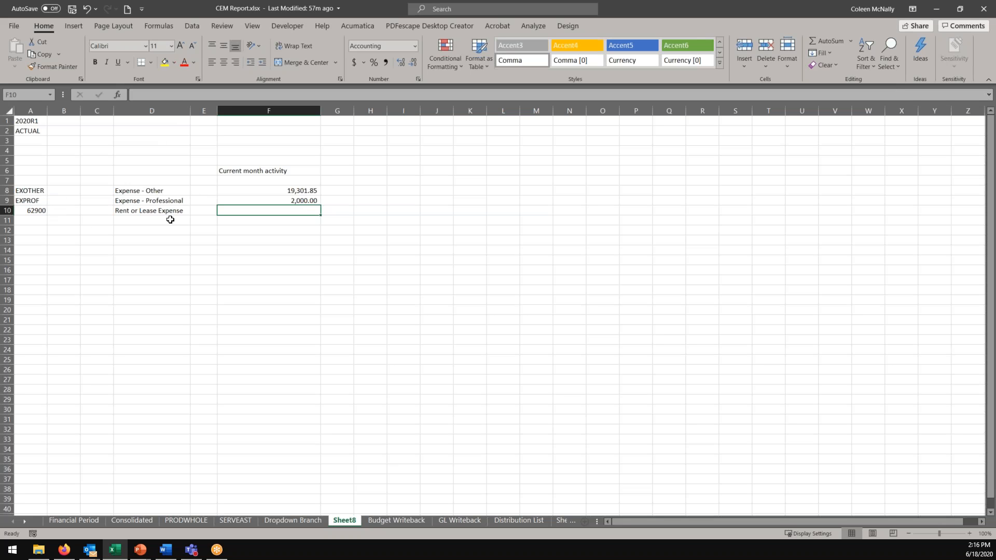
click(147, 97)
click(117, 95)
click(791, 237)
click(791, 238)
click(791, 238)
click(791, 237)
click(791, 237)
click(790, 237)
click(790, 237)
click(790, 238)
click(791, 238)
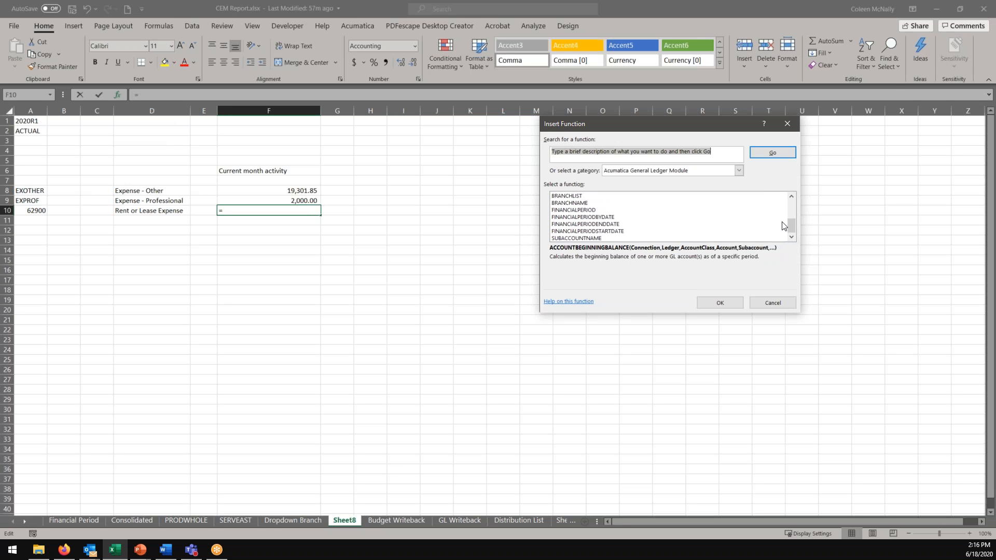
drag(791, 225, 789, 247)
click(782, 306)
Copy the turnover formula from F9 to F10 for the rent or lease expense account.
click(312, 200)
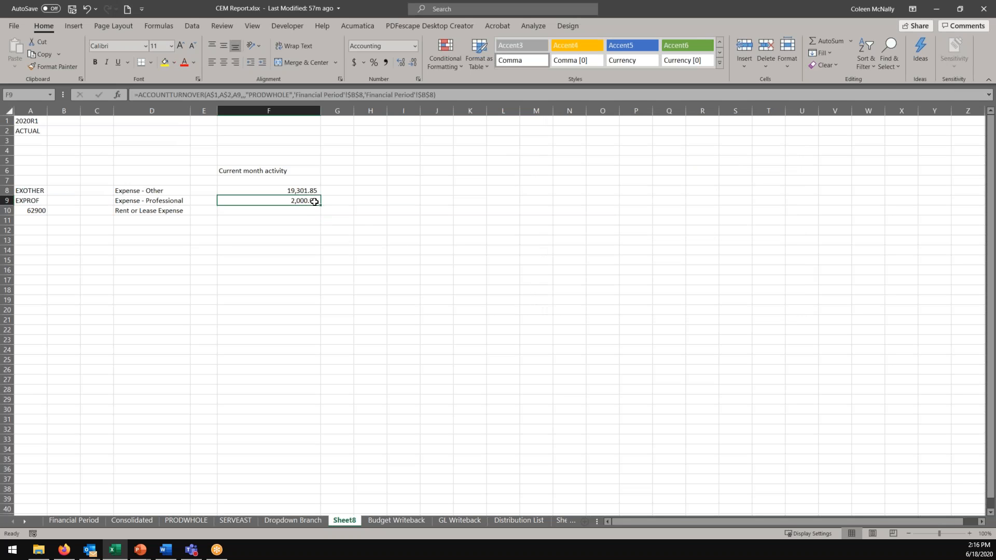
key(ctrl+c)
click(308, 210)
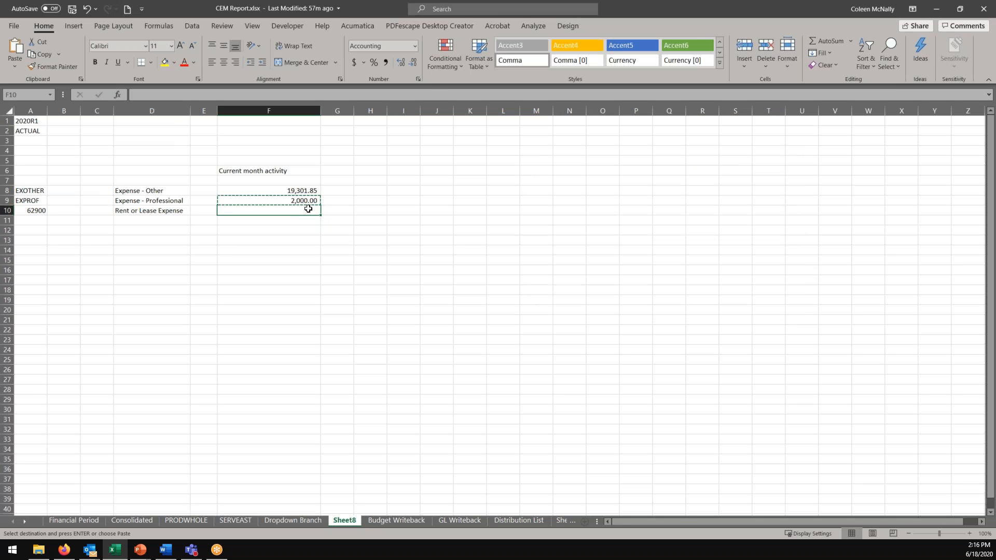
key(ctrl+v)
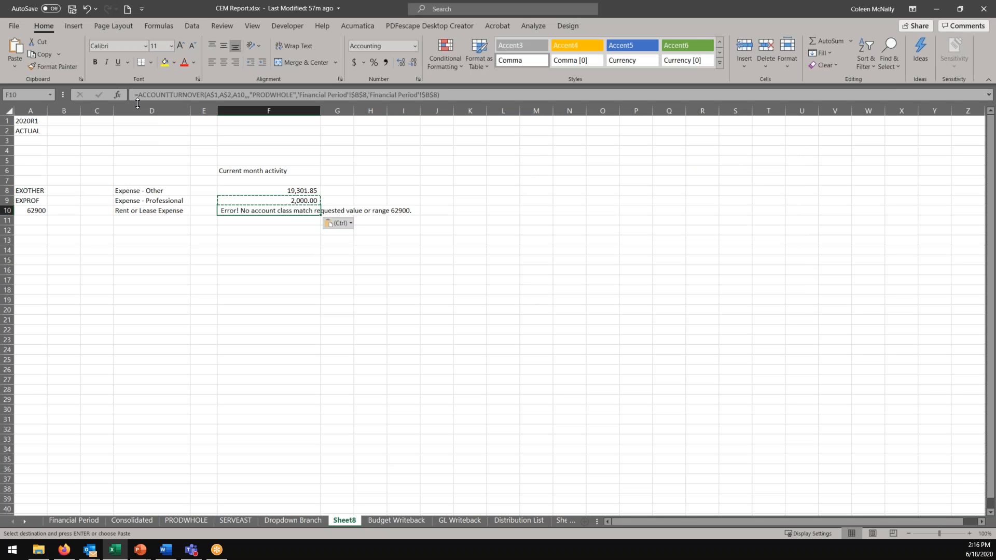
In the F10 turnover formula, clear the AccountClass argument and set the Account argument to A10.
key(F2)
key(shift+F3)
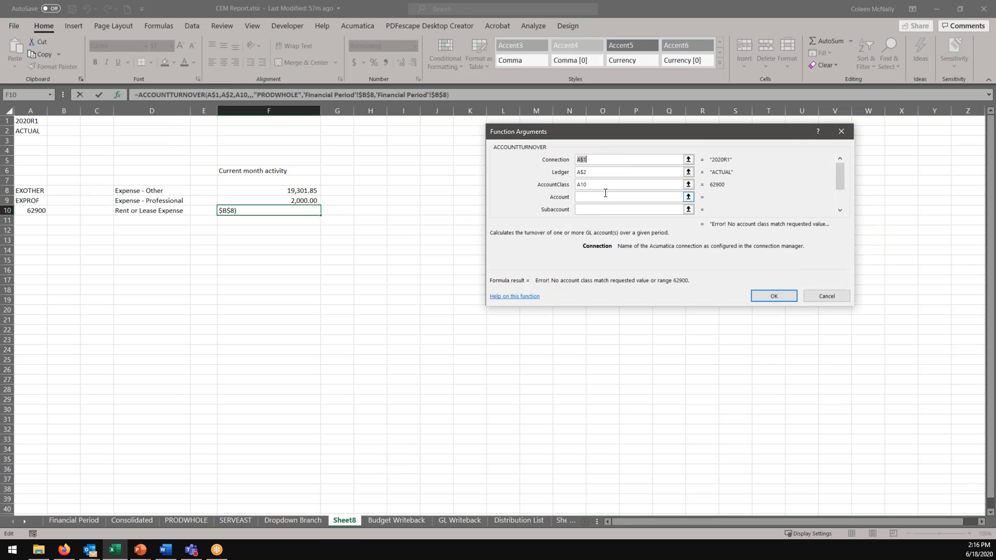
drag(605, 186, 567, 187)
key(Delete)
click(584, 196)
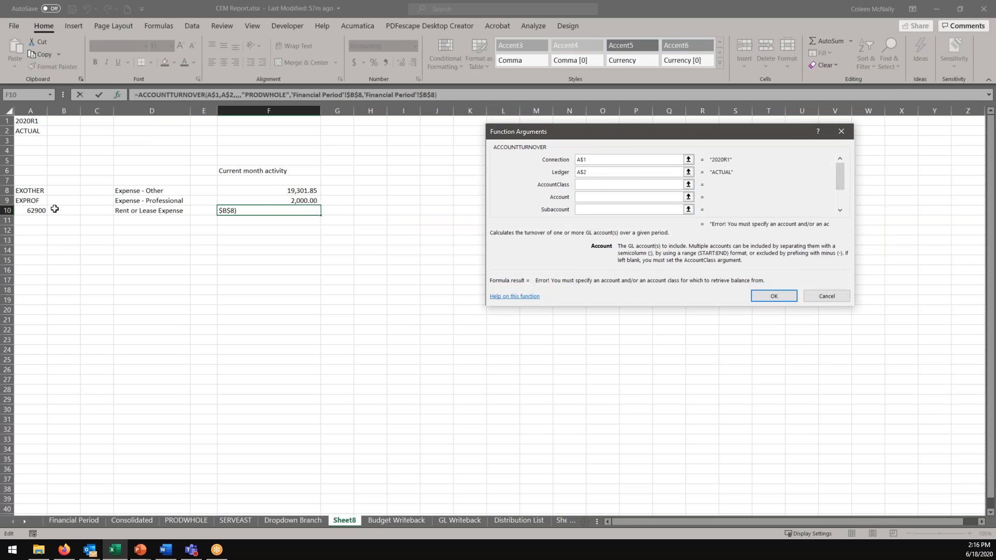
click(32, 211)
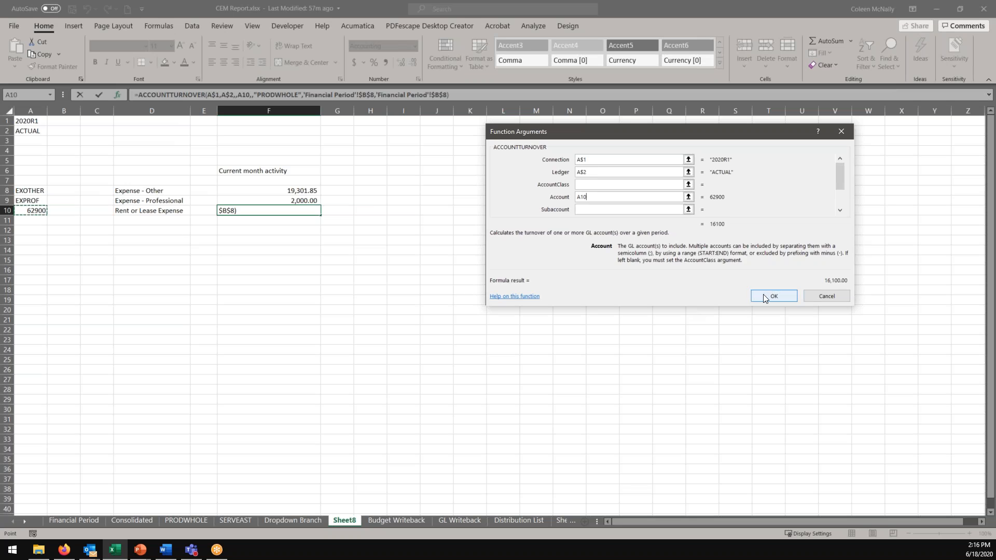
click(765, 295)
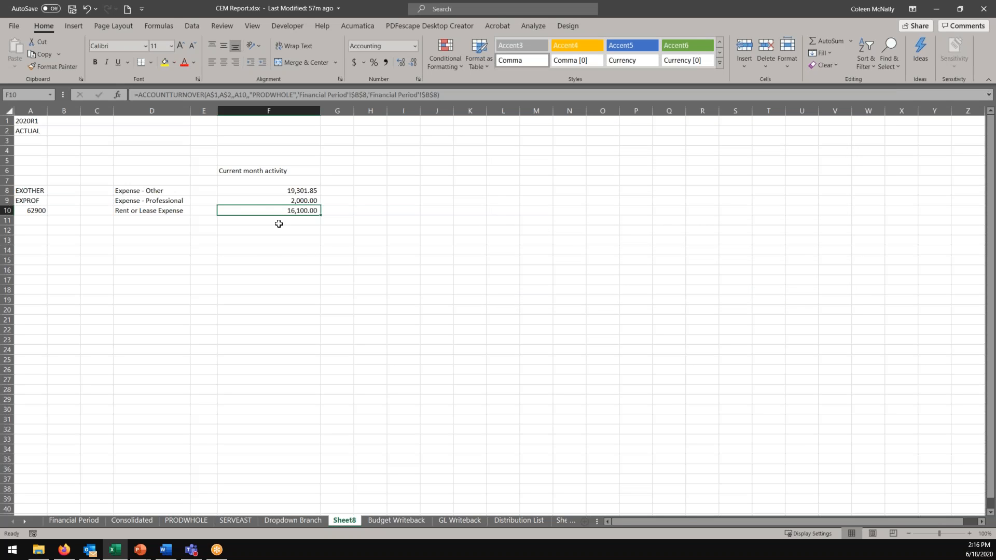
Examine the function arguments of the prior-year YTD Sales - Revenue ending balance formula in H16 on the Consolidated sheet.
click(139, 527)
click(358, 225)
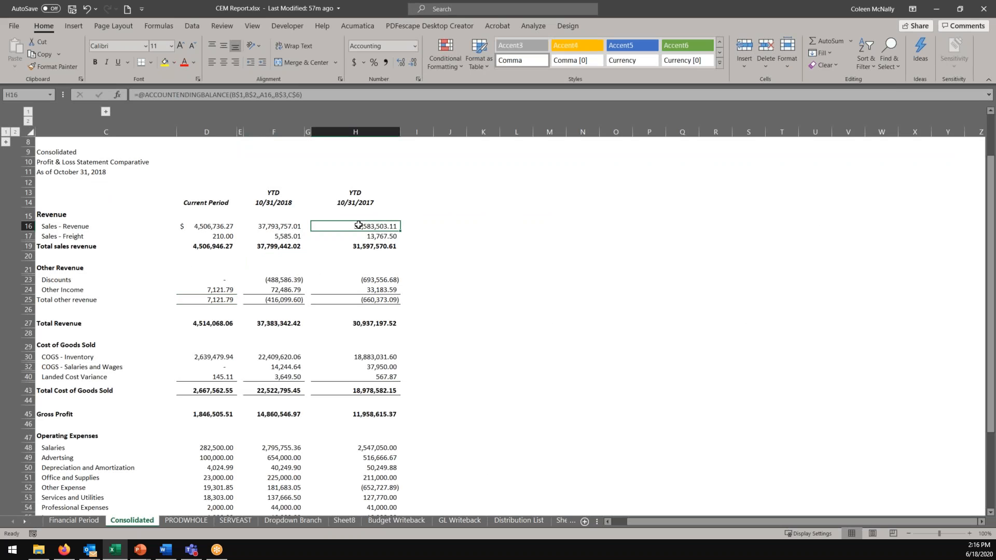
click(119, 95)
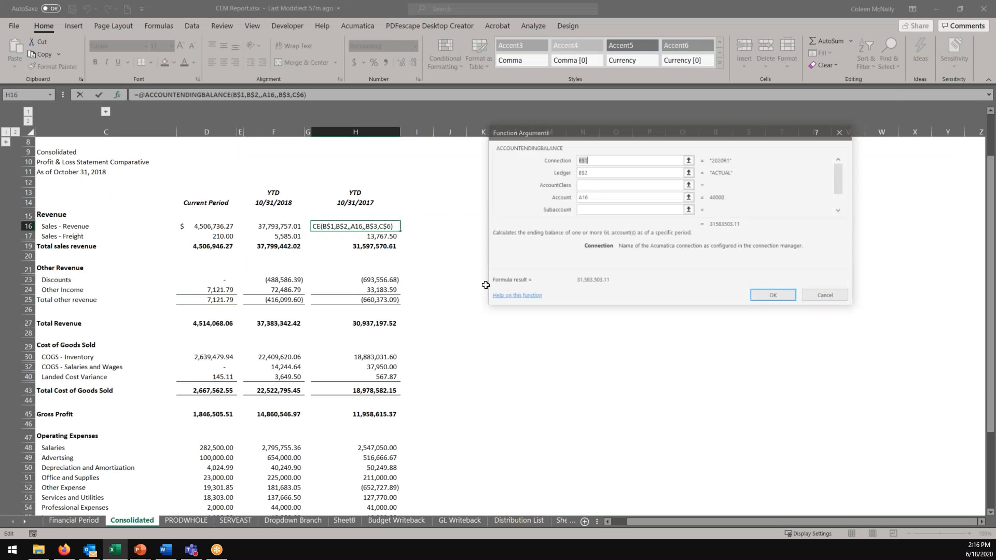
drag(839, 183, 839, 197)
click(828, 296)
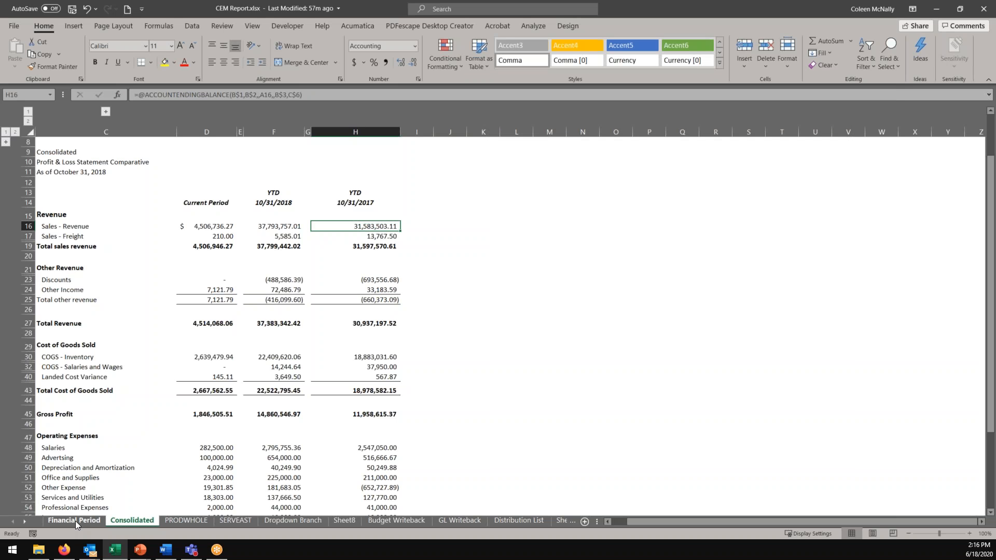
click(562, 520)
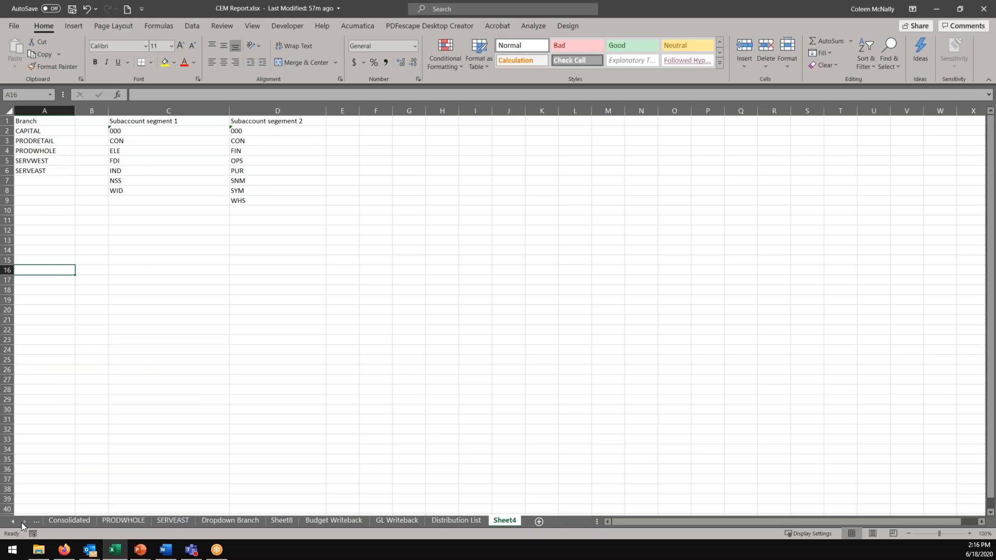
On Sheet8, total the current month activity in F11 with =SUM(F8:F10).
click(285, 524)
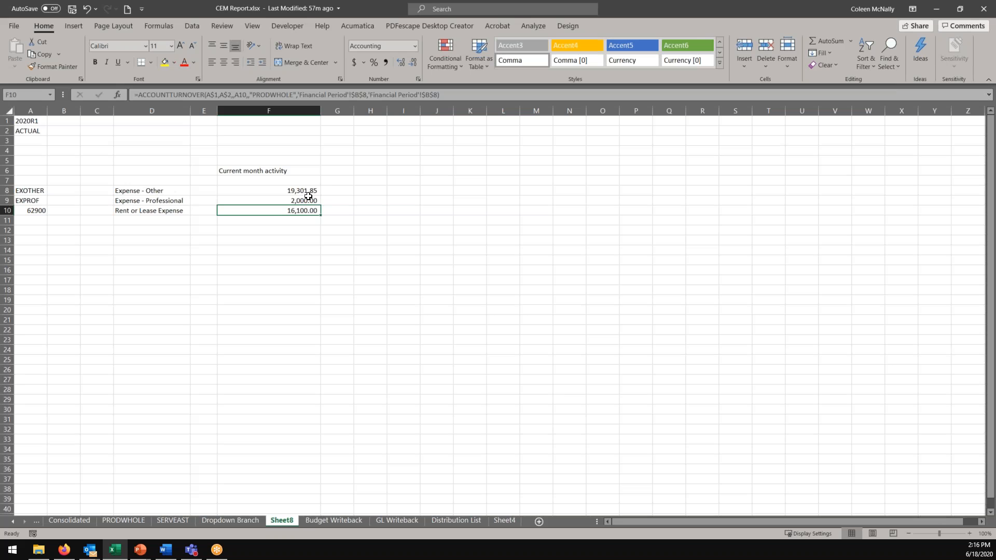
click(269, 222)
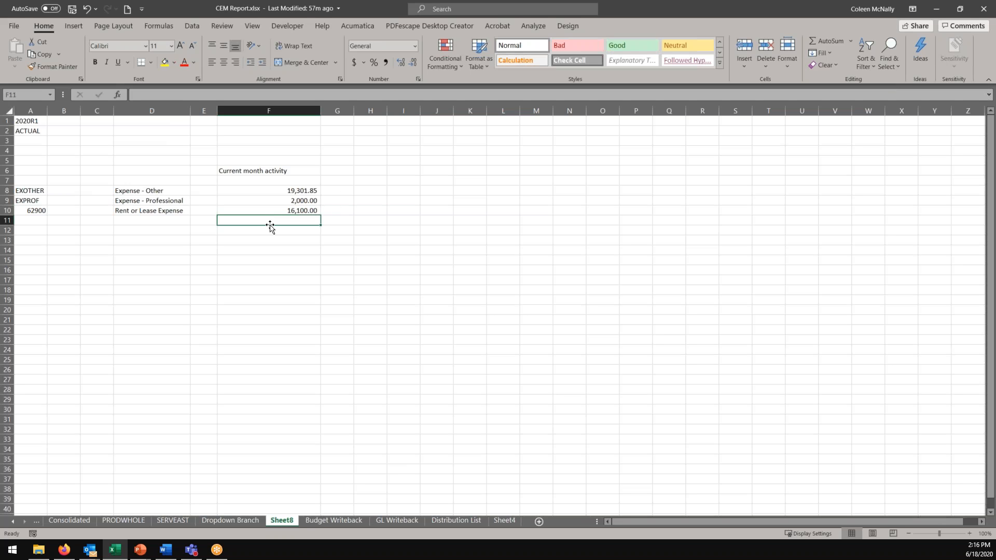
click(819, 41)
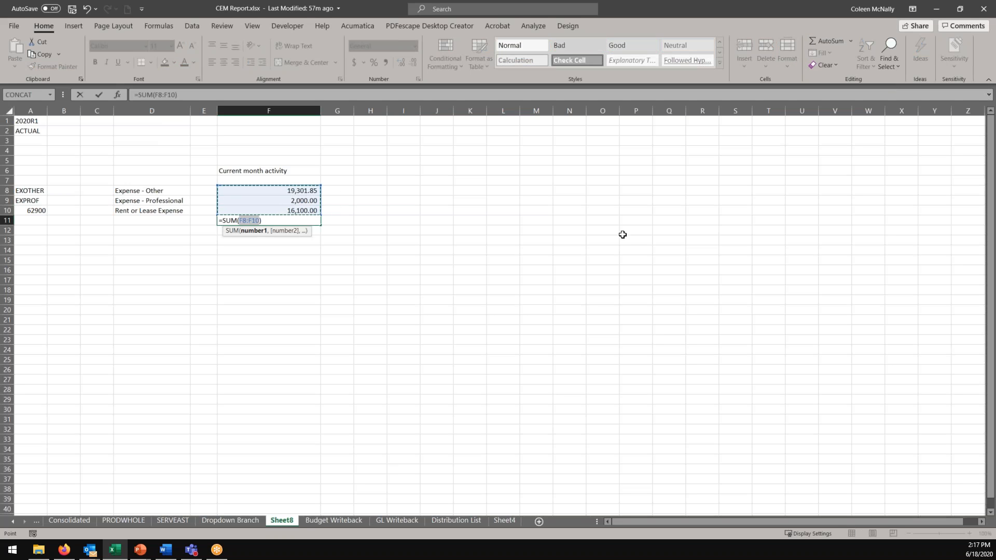
key(Return)
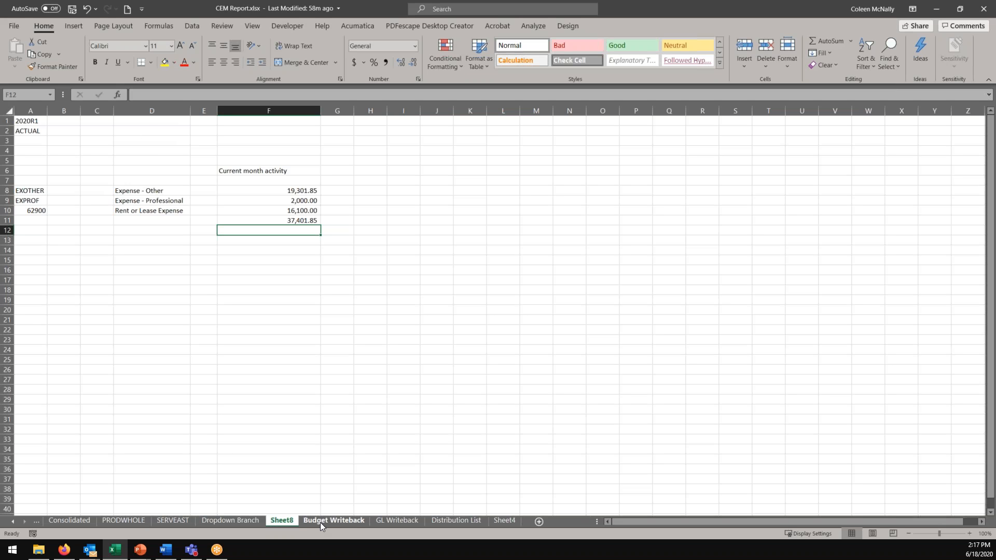
Go to the GL Writeback sheet and create a new blank journal transaction worksheet from it.
click(382, 522)
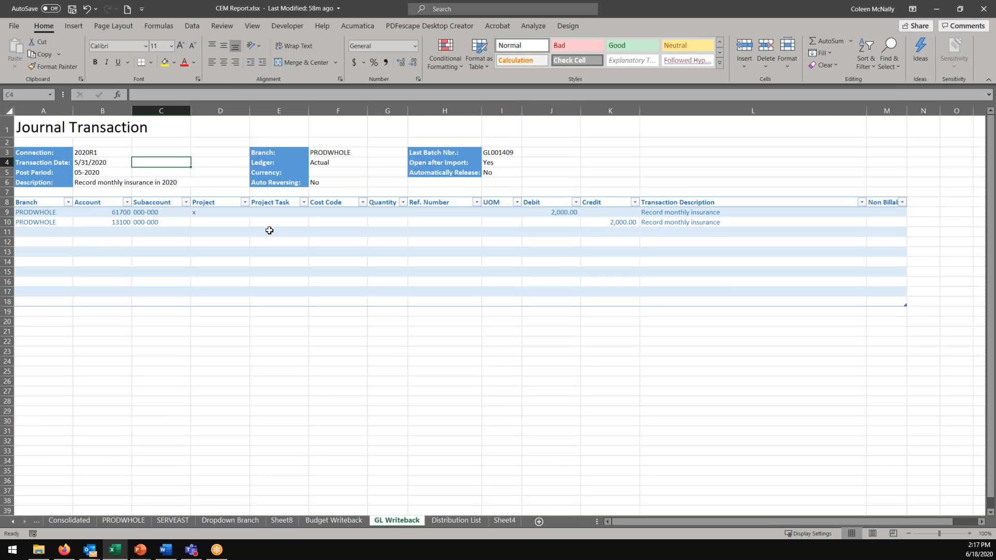
click(371, 25)
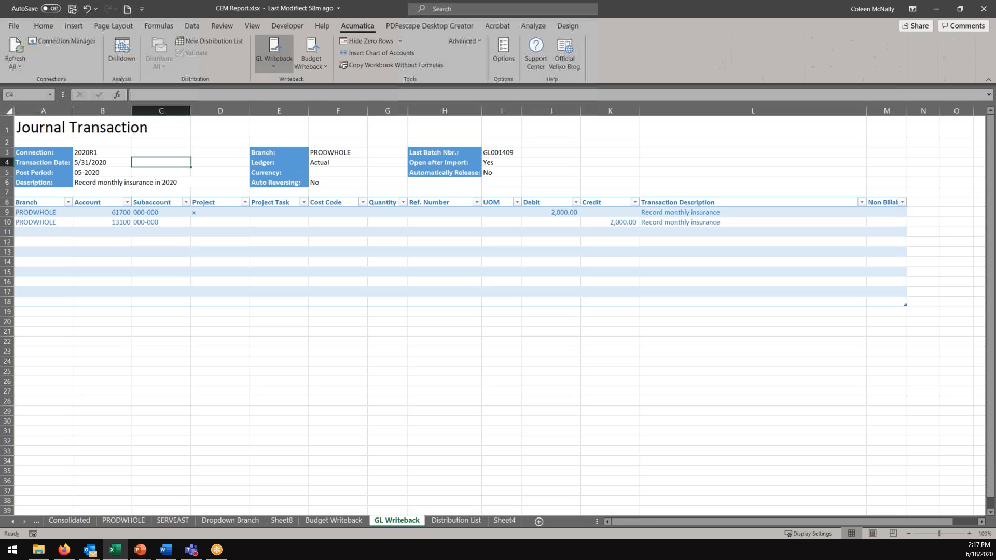
click(277, 67)
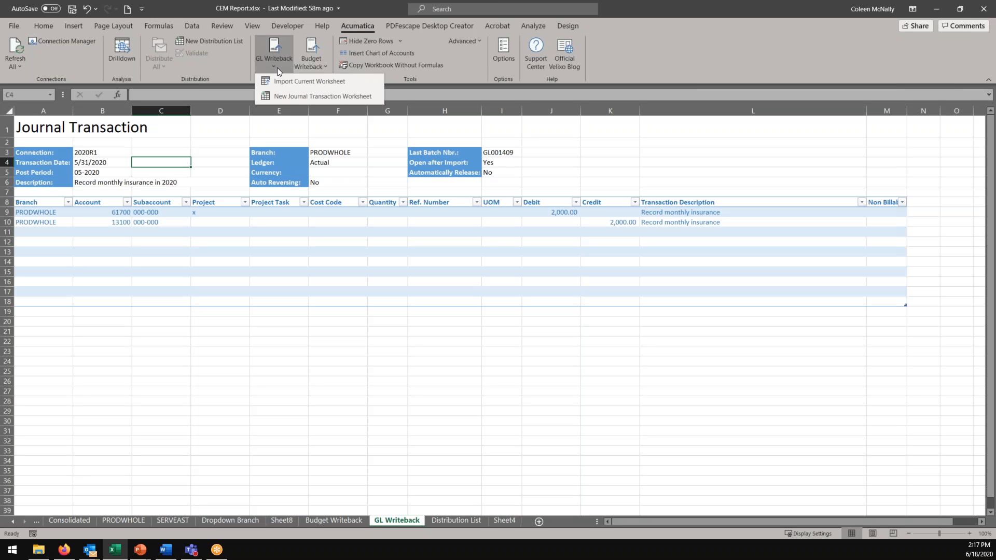
click(285, 96)
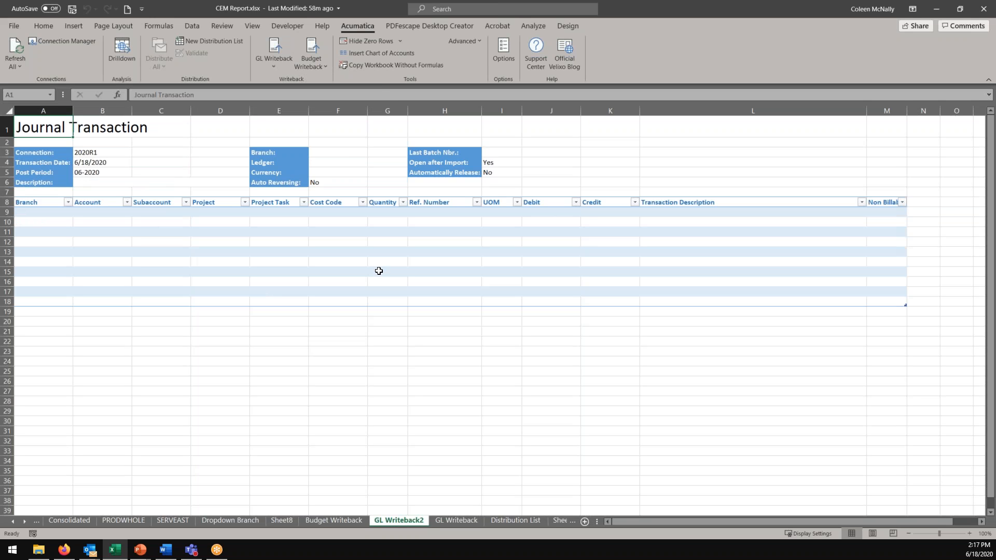
Delete the blank journal transaction worksheet just added and return to the existing GL Writeback sheet.
right_click(397, 522)
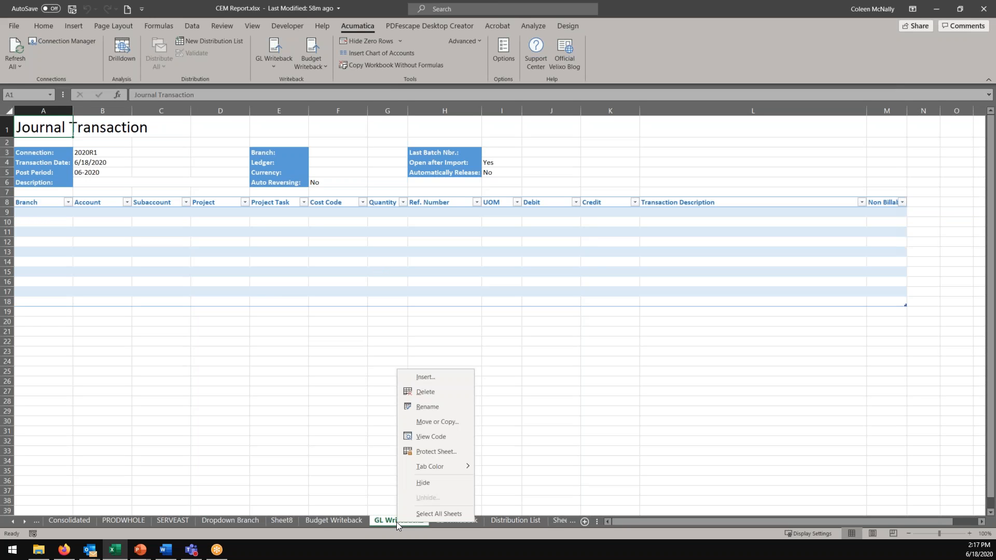
click(430, 394)
click(475, 309)
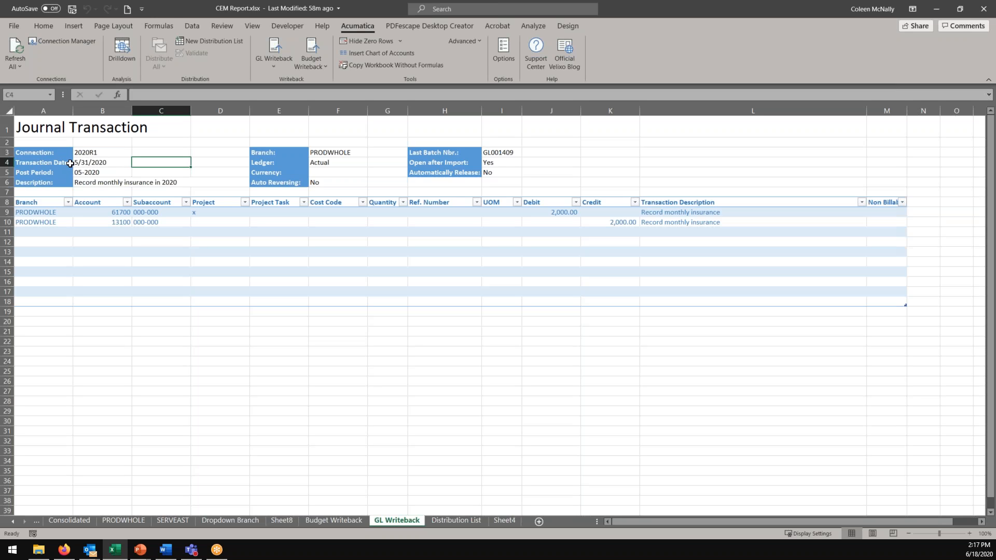
Review the GL Writeback header fields: transaction date, description, branch, ledger, auto reversing and automatic release.
click(104, 165)
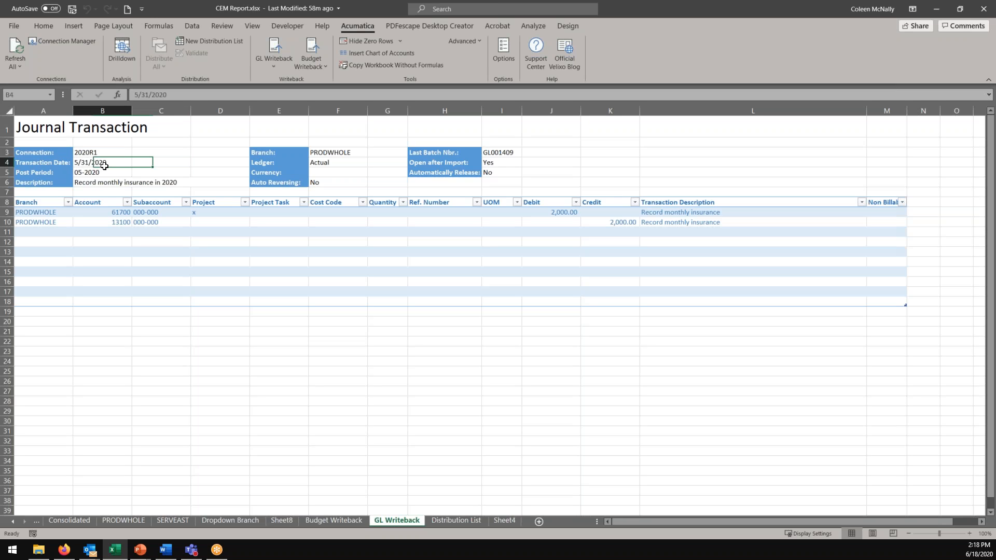
click(79, 185)
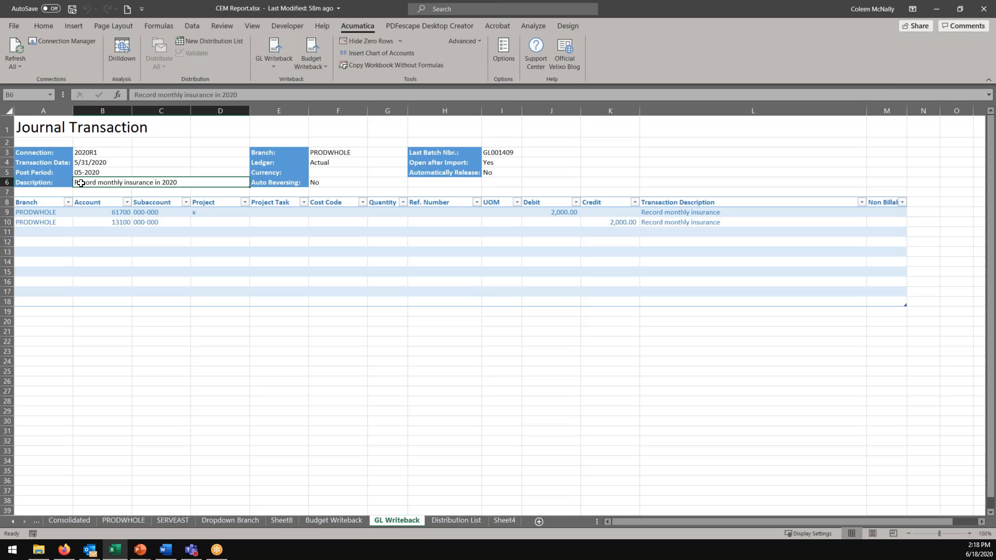
click(324, 153)
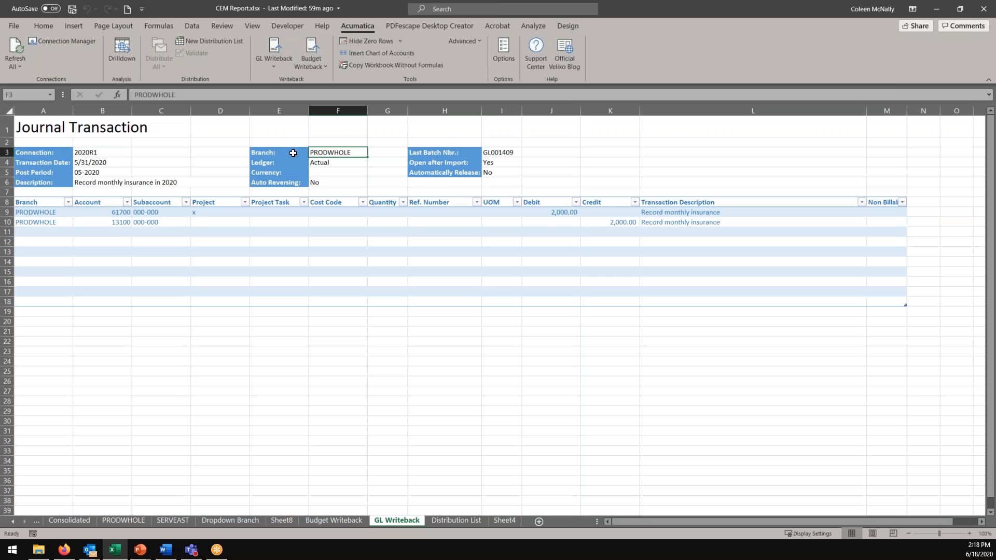
click(325, 163)
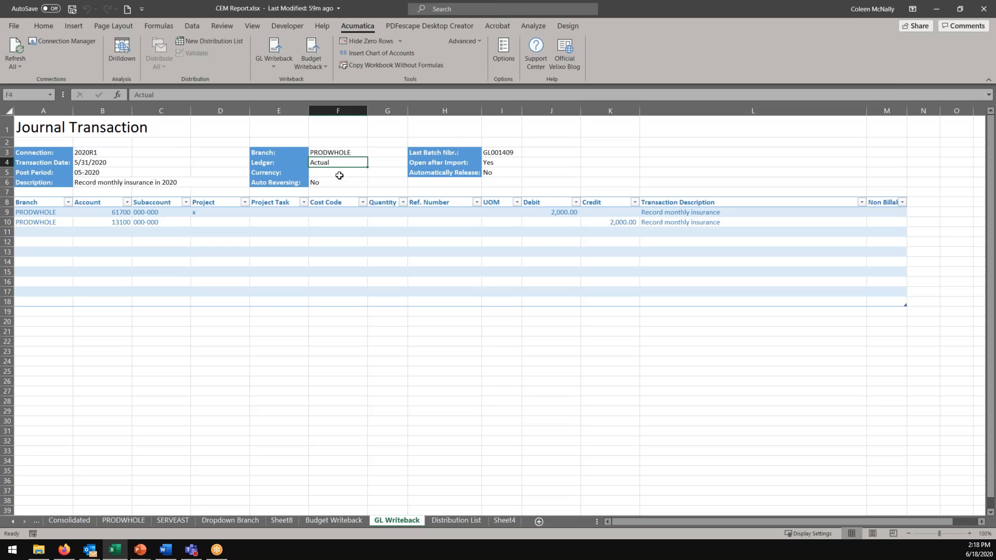
click(335, 184)
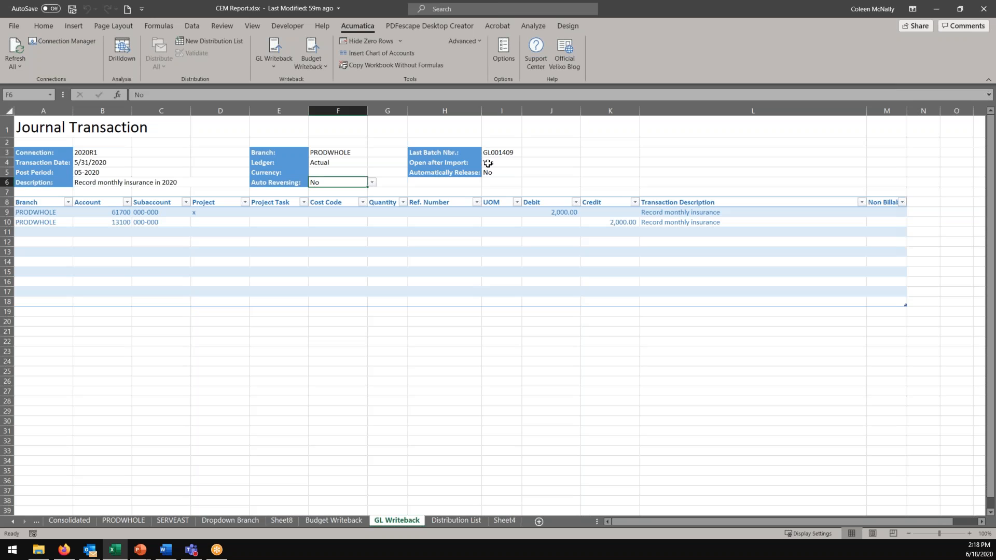
click(496, 176)
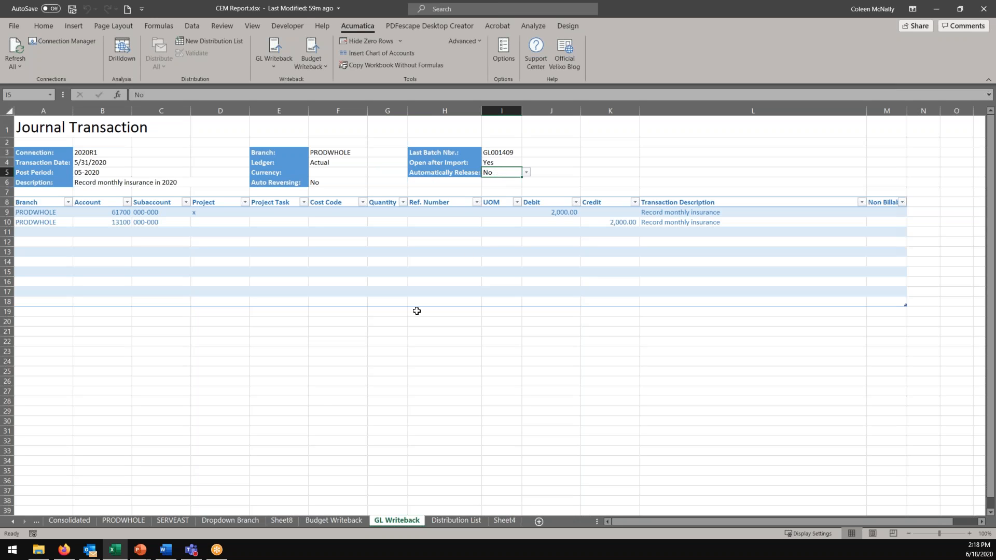
click(321, 403)
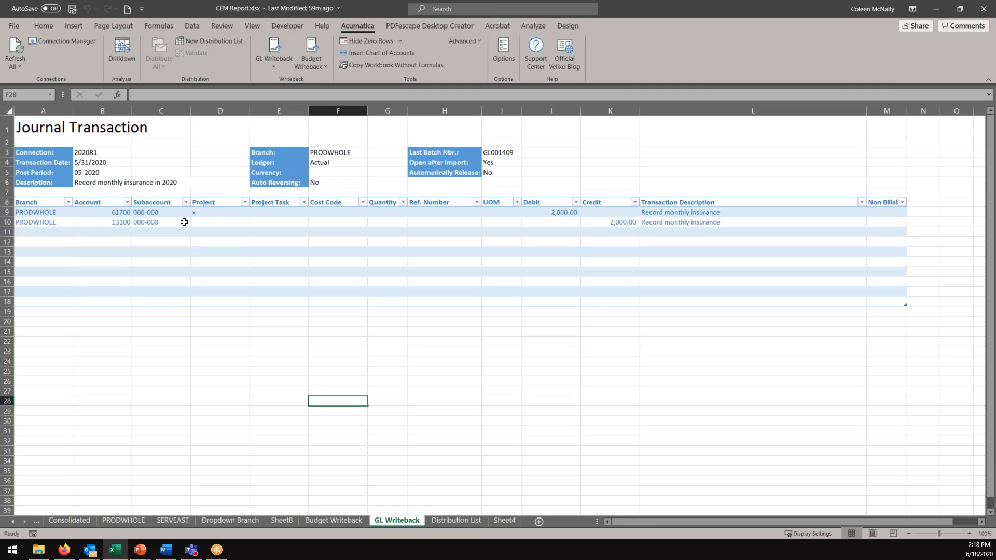
Enter X as the project for the 13100 account line of the journal transaction.
click(213, 223)
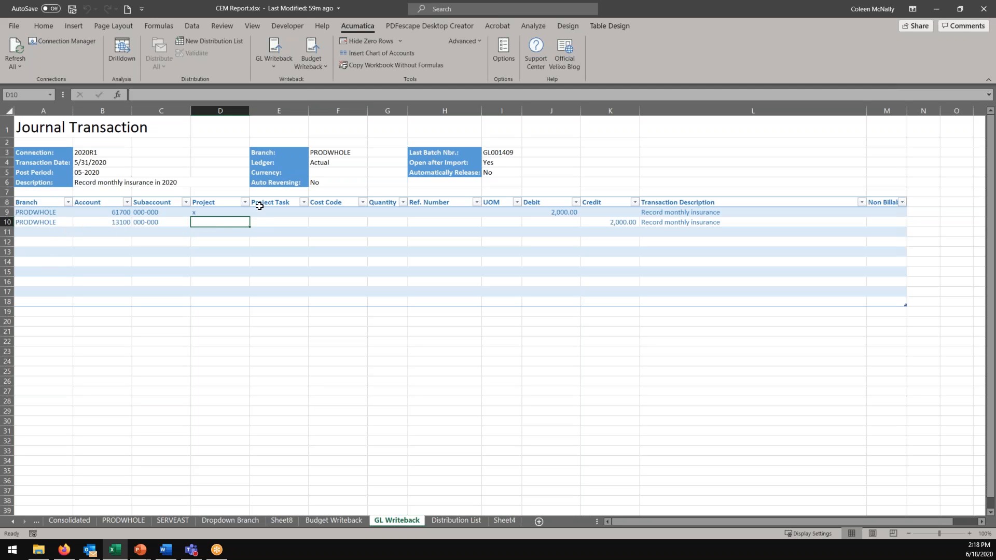
text(X)
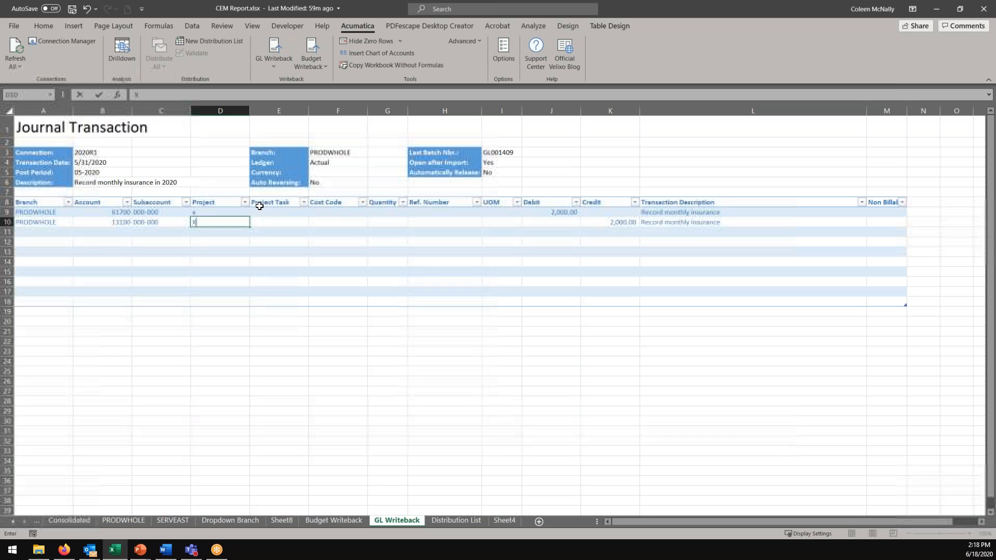
click(259, 300)
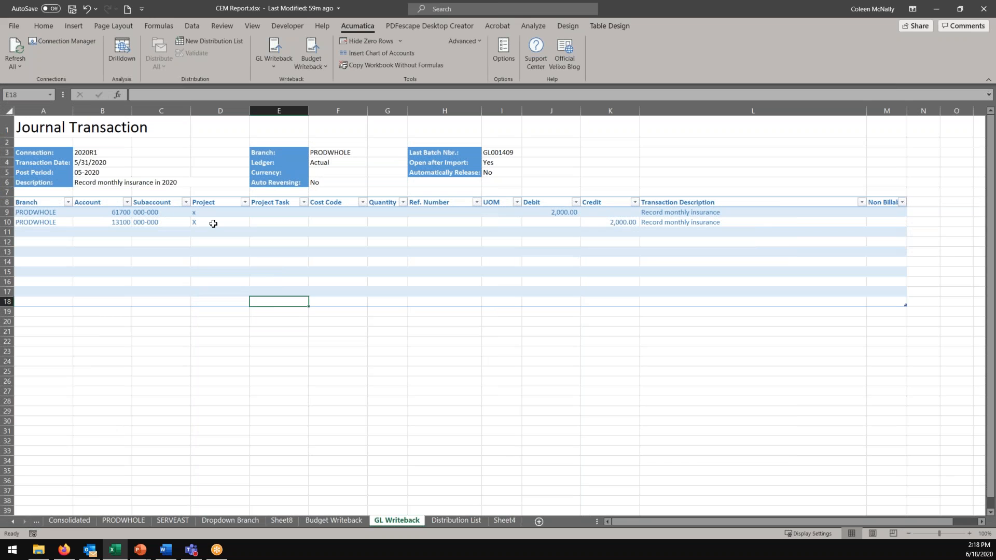
Import the current GL Writeback worksheet into Acumatica and agree to create a new batch.
click(278, 59)
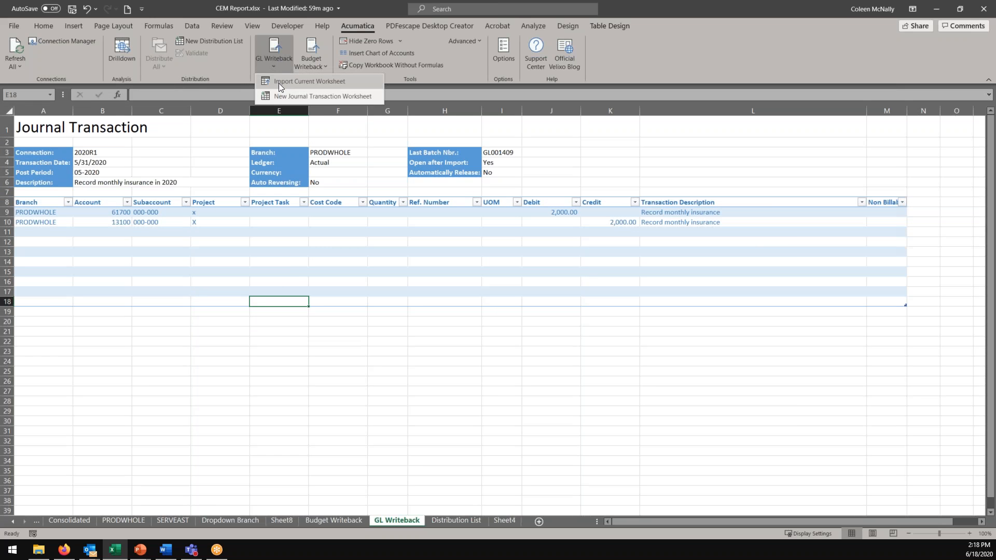
click(278, 82)
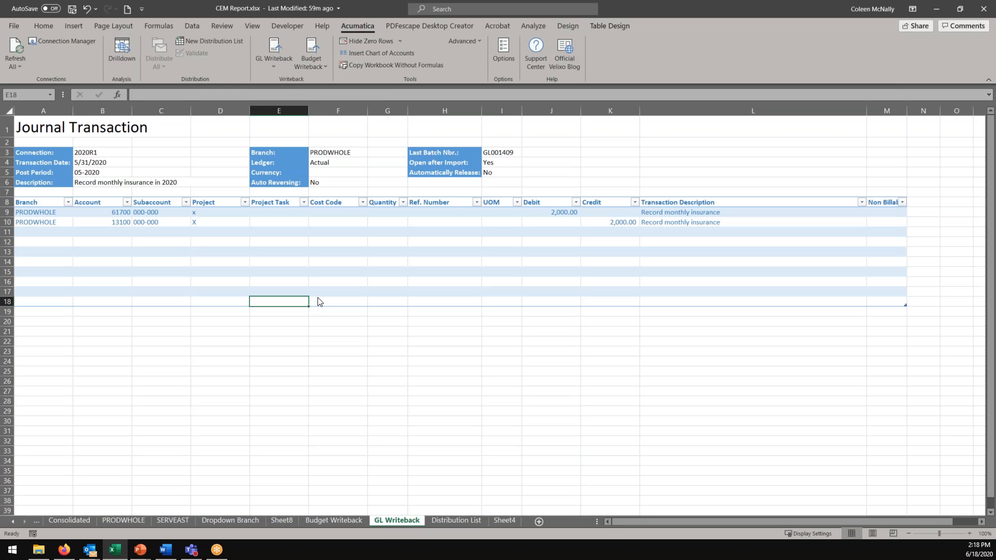
click(285, 61)
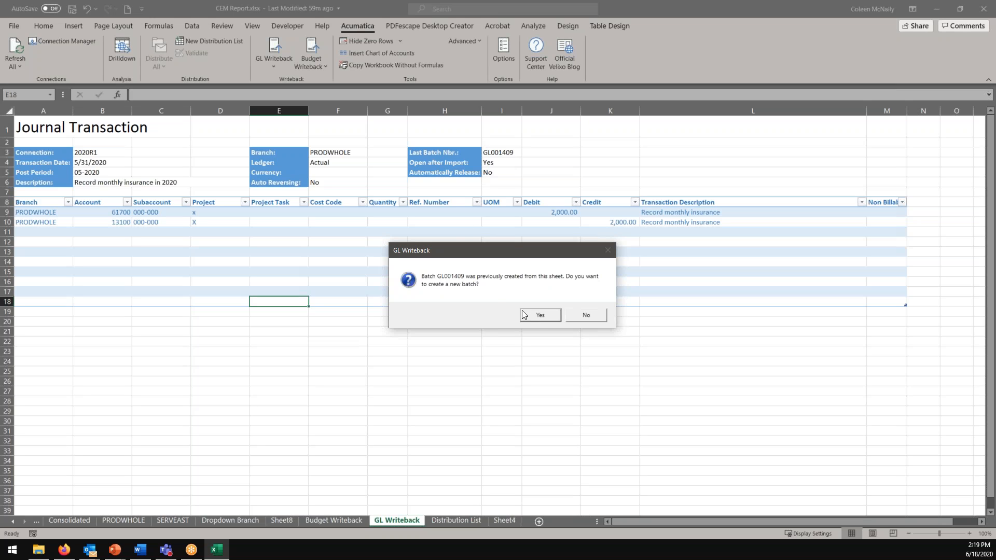
click(539, 315)
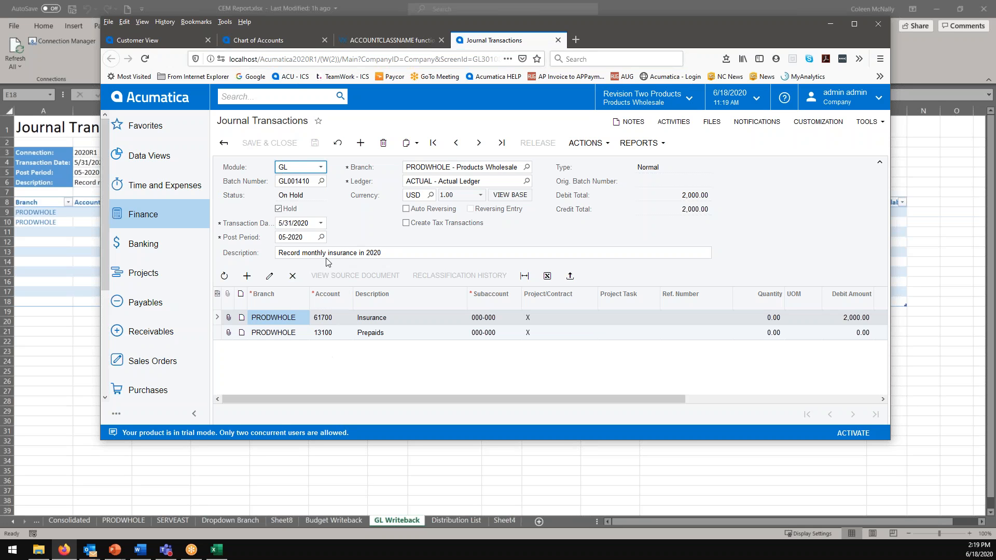
Take the imported journal batch off hold in Acumatica and release it, returning to the Excel workbook.
click(293, 209)
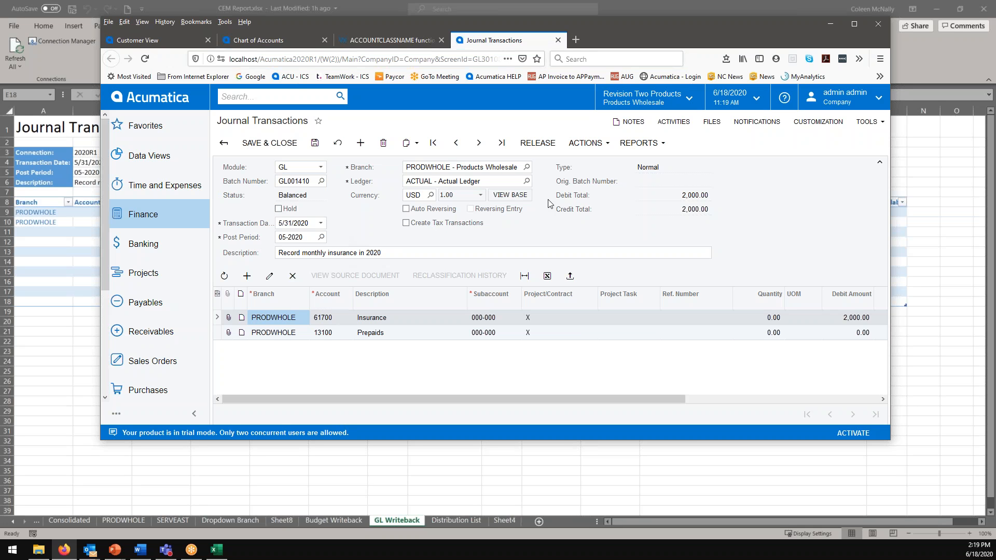
click(538, 143)
click(831, 24)
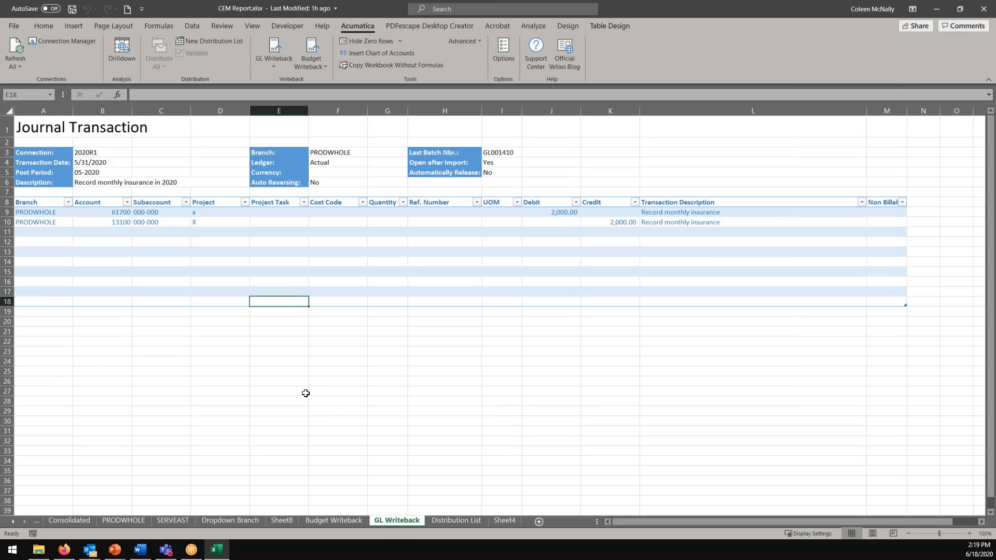
Show the Budget Writeback worksheet, switch to Acumatica in Firefox and open the Finance module's Budgets page.
click(330, 520)
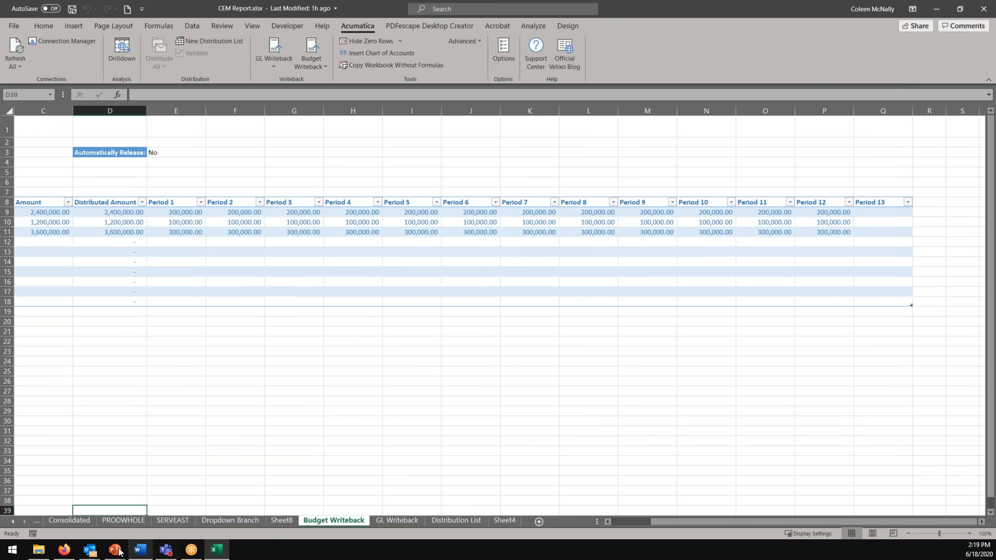
click(66, 551)
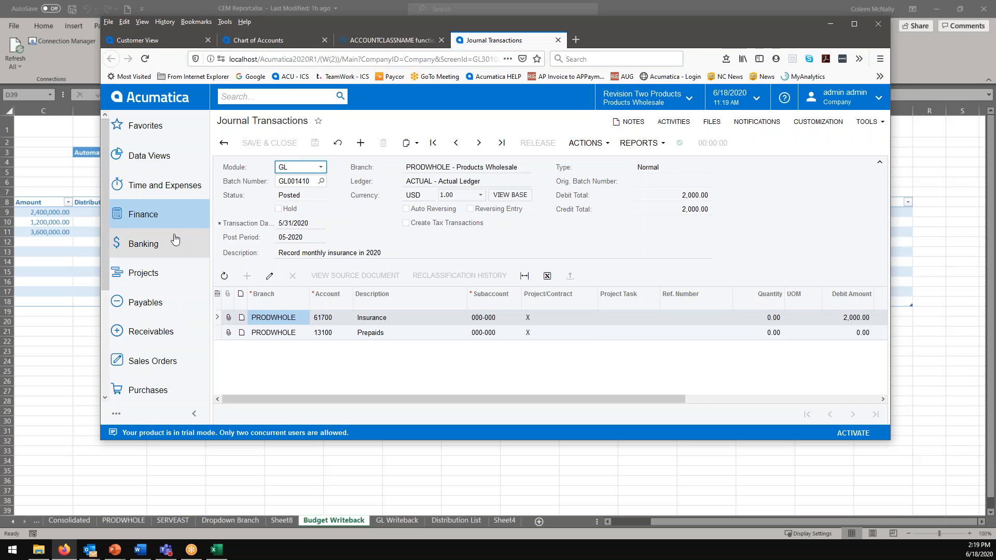
click(171, 222)
scroll(353, 313, down, 3)
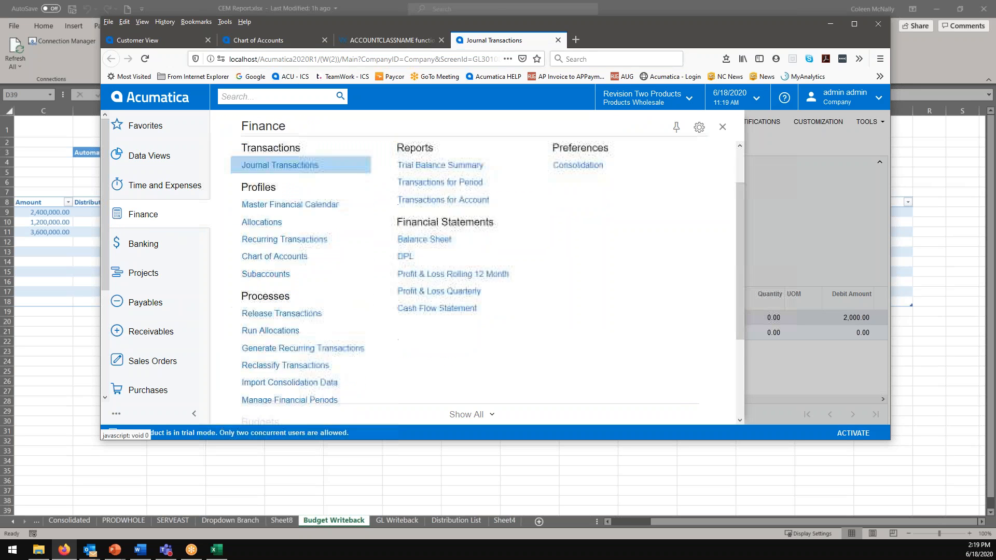
scroll(343, 319, down, 3)
click(283, 325)
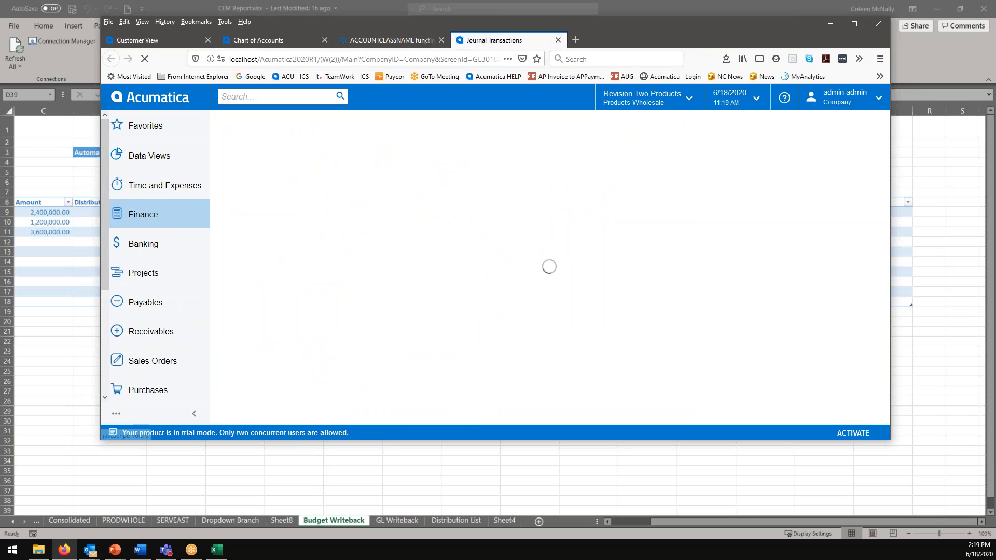
drag(636, 23, 638, 79)
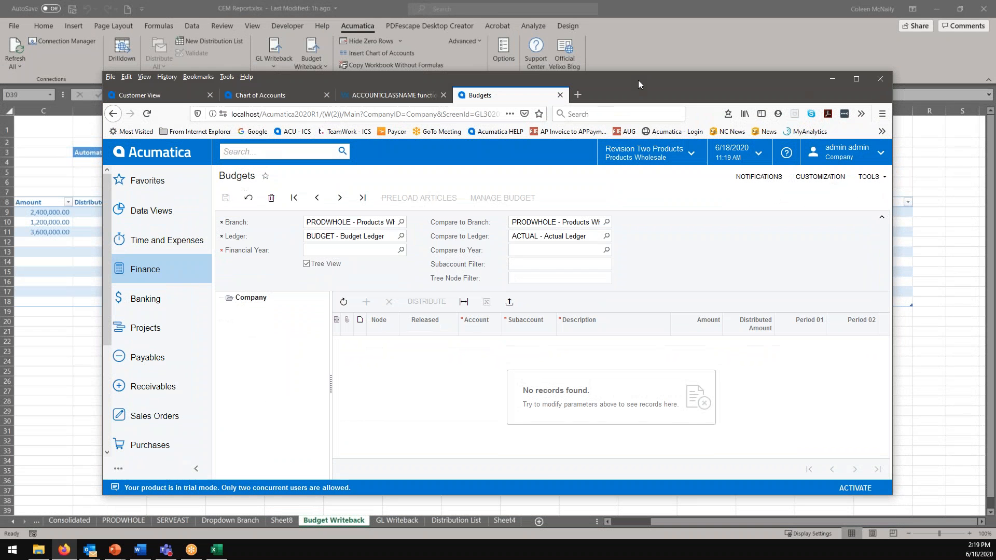
Set the budget's financial year to 2020 and turn off Tree View, returning to the Excel workbook.
click(402, 250)
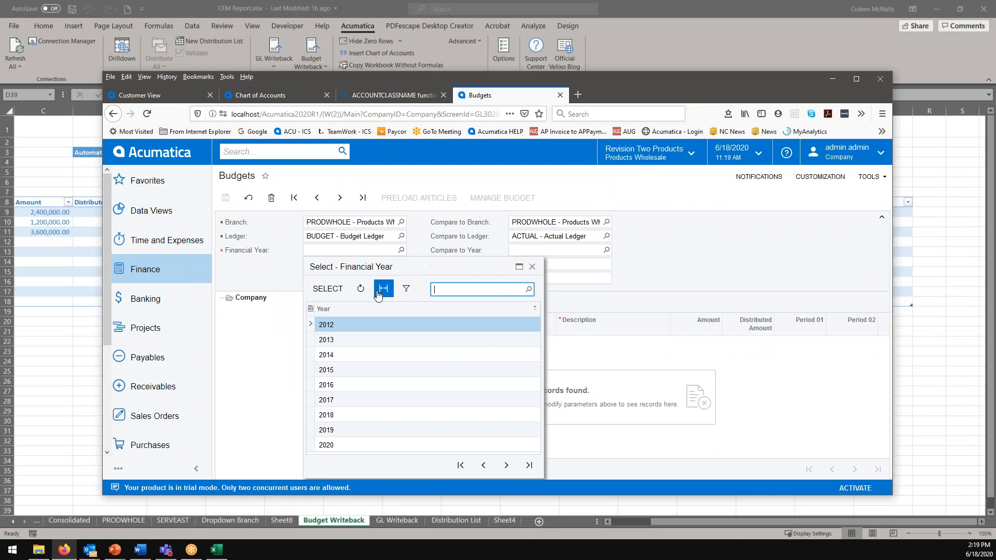
click(355, 445)
click(327, 288)
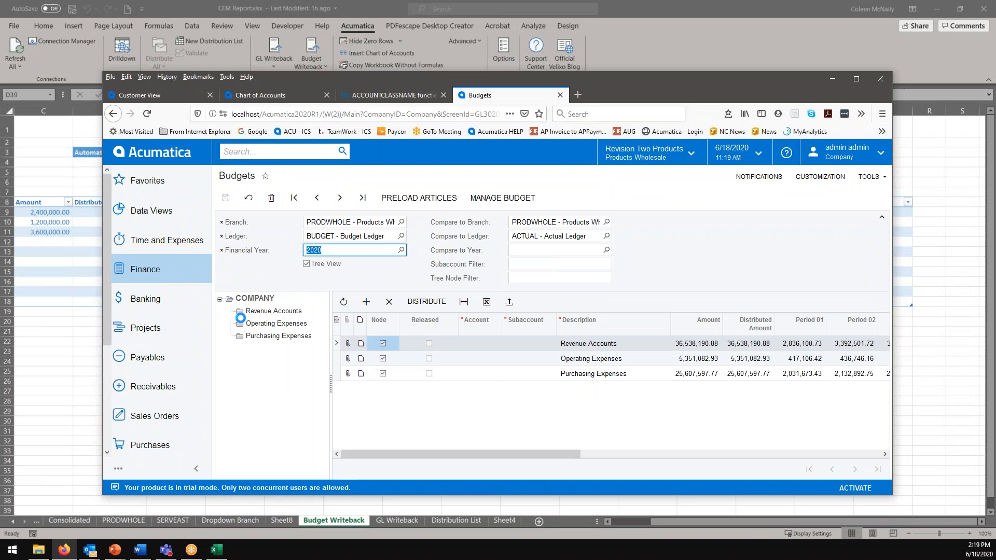
click(307, 264)
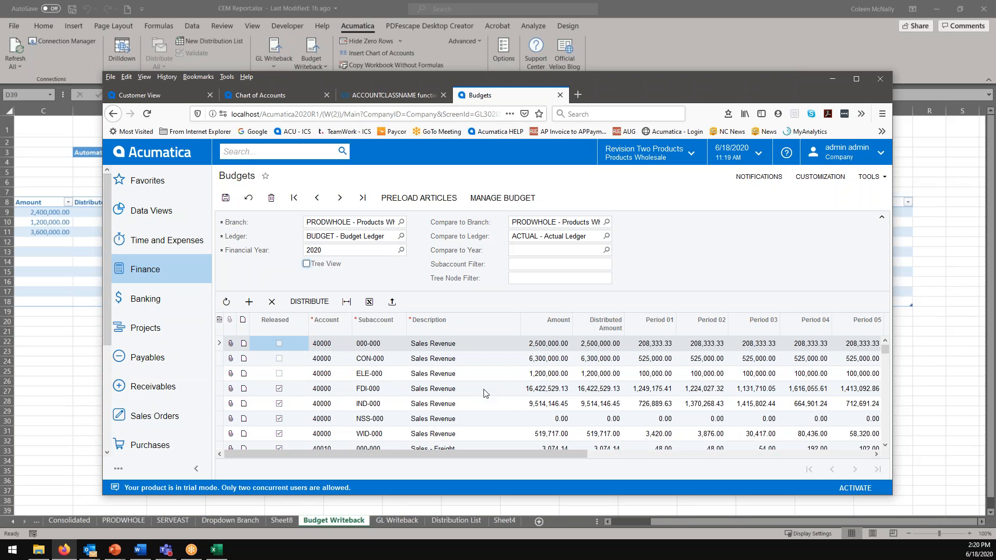
click(831, 79)
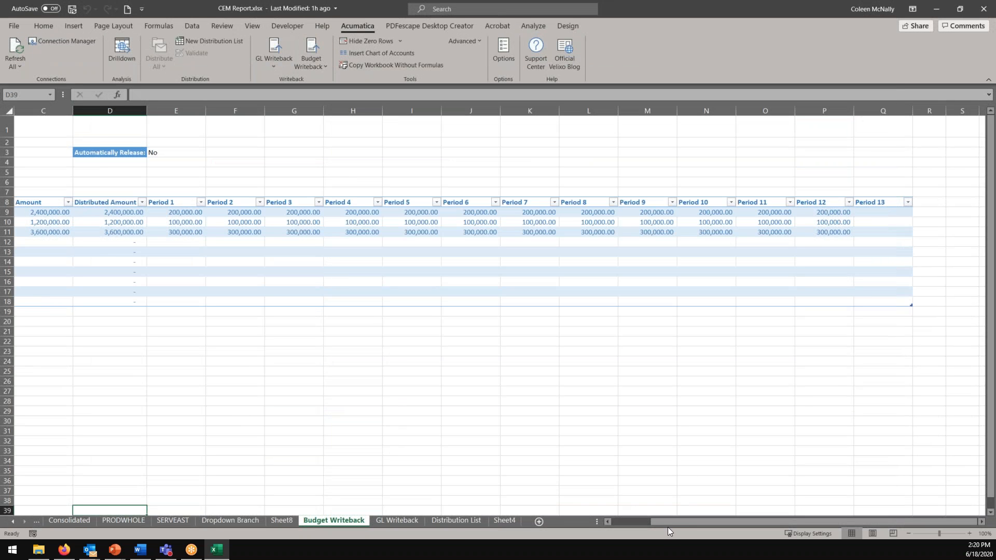
Import the current Budget Writeback worksheet into Acumatica and acknowledge the import.
drag(665, 523, 625, 525)
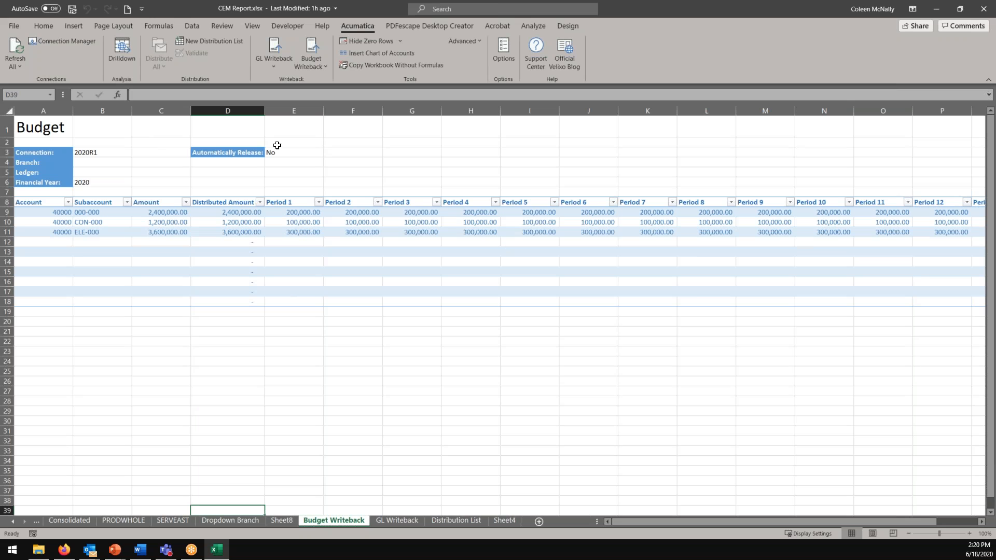
click(309, 69)
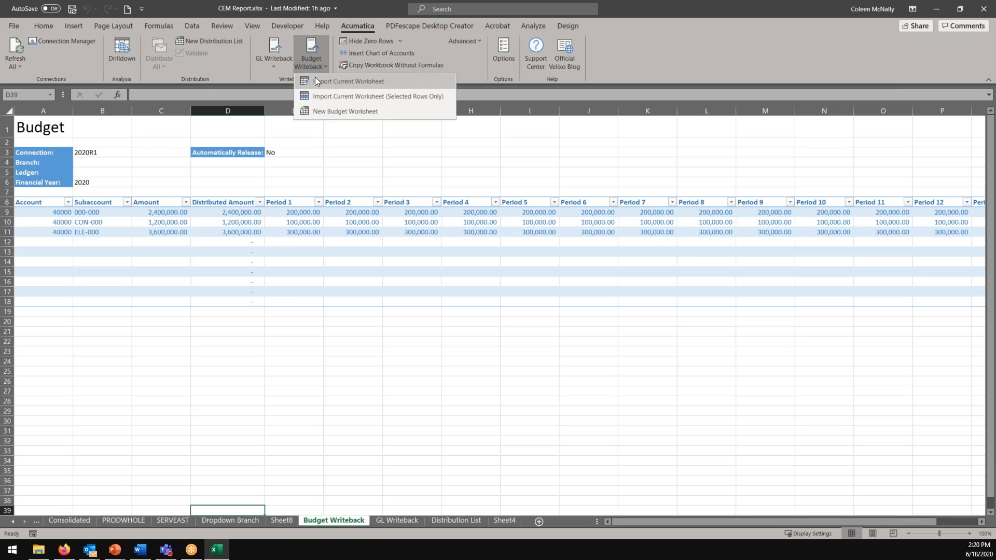
click(316, 81)
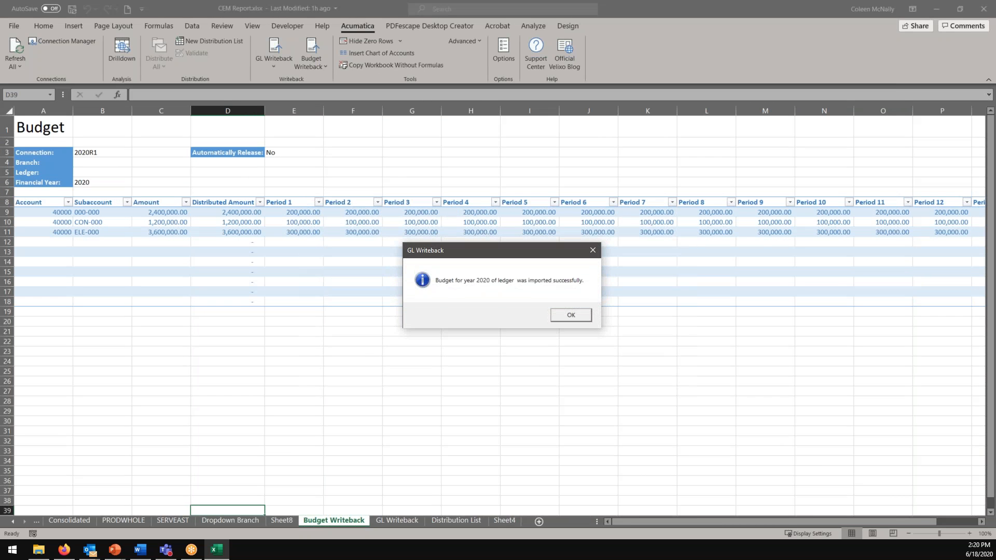
click(572, 316)
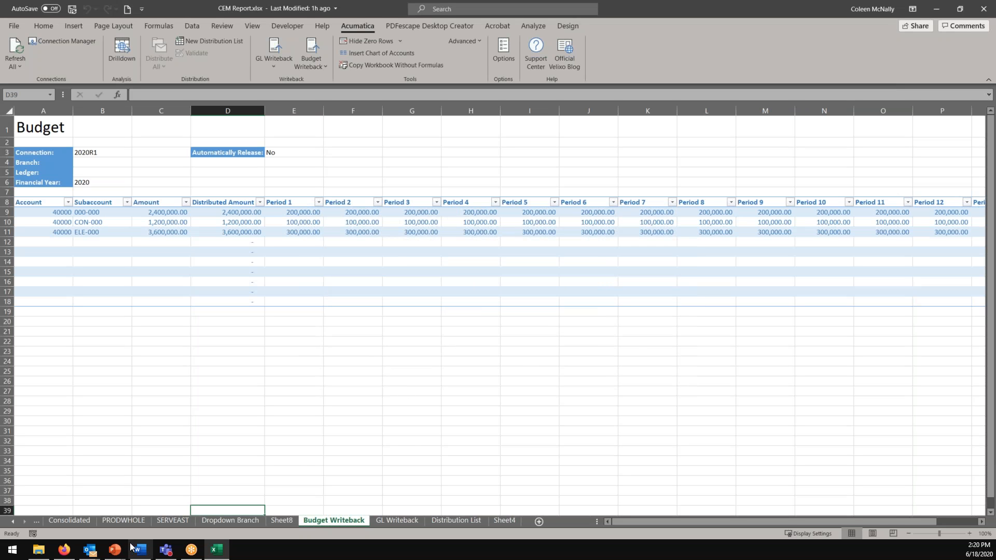
Switch to Acumatica, reload the Budgets page to check the imported account 40000 lines, and return to the Excel workbook.
click(65, 558)
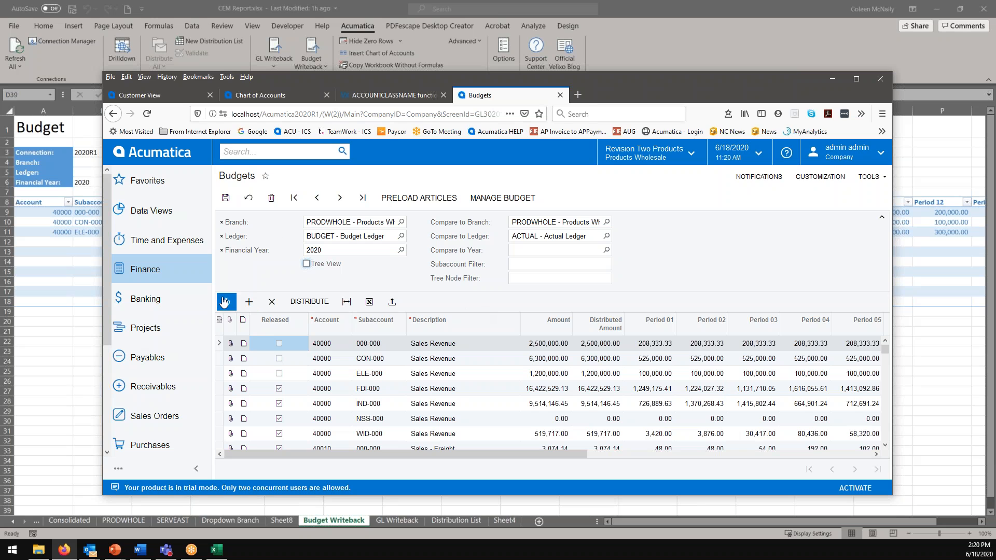
click(147, 114)
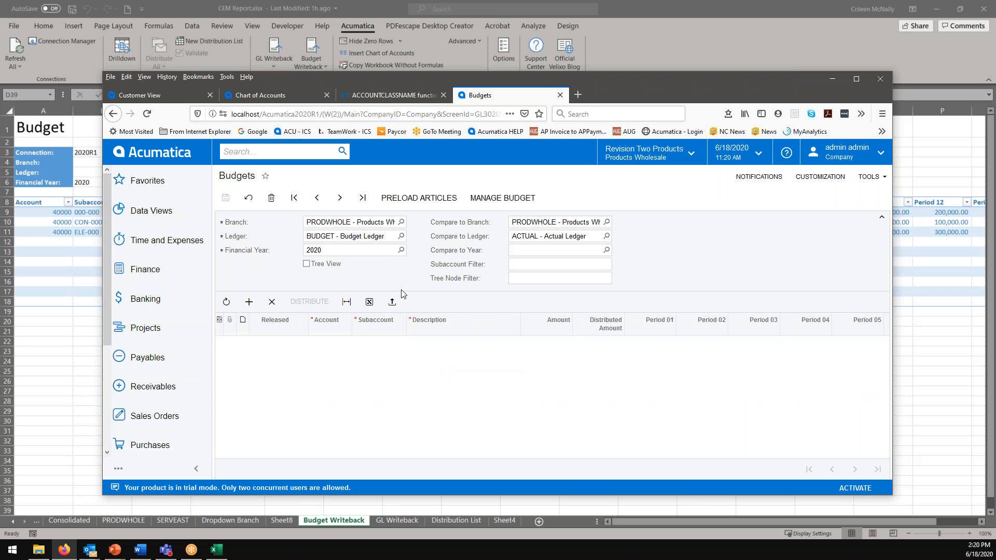
drag(608, 92, 729, 116)
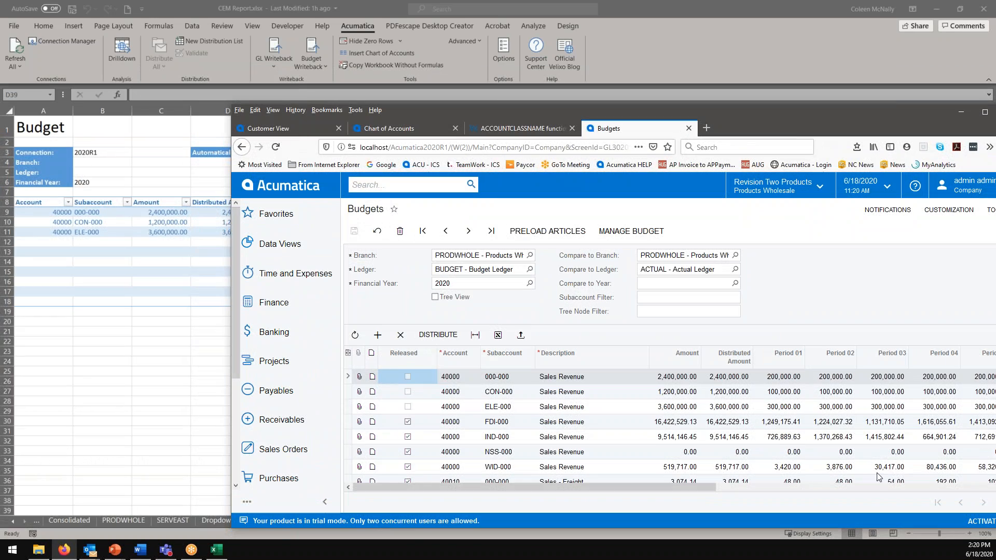
click(965, 113)
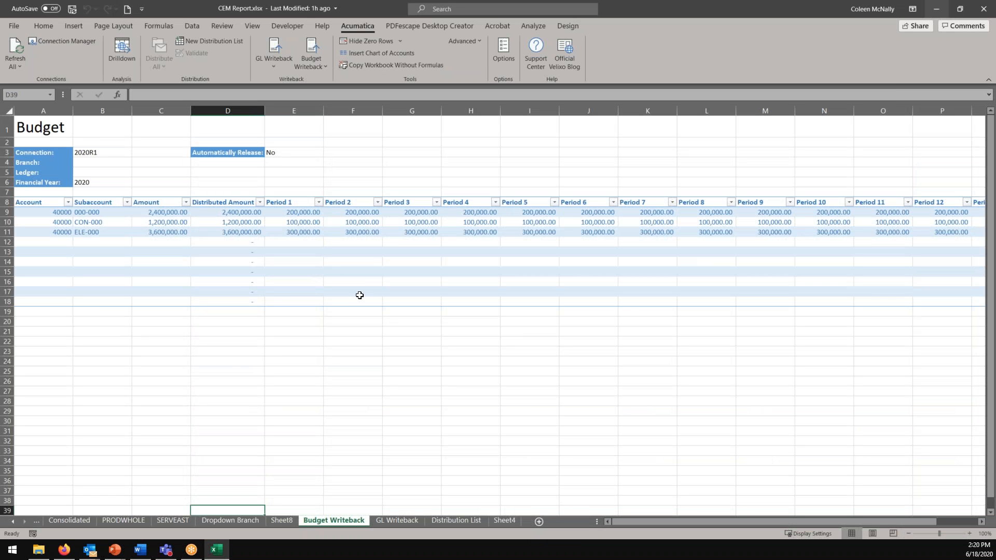
Open the SERVEAST worksheet and expand its grouped rows and columns.
click(232, 521)
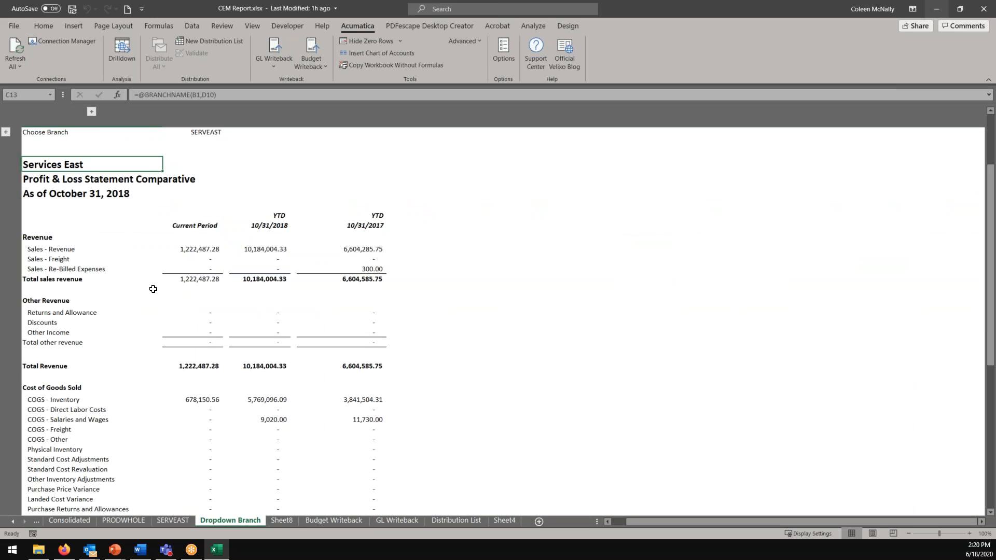
click(171, 521)
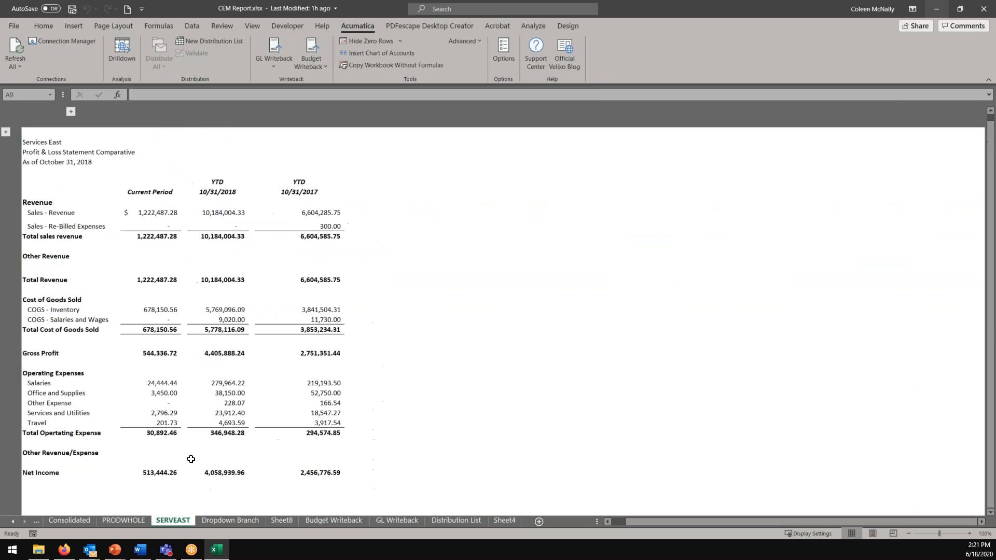
click(6, 131)
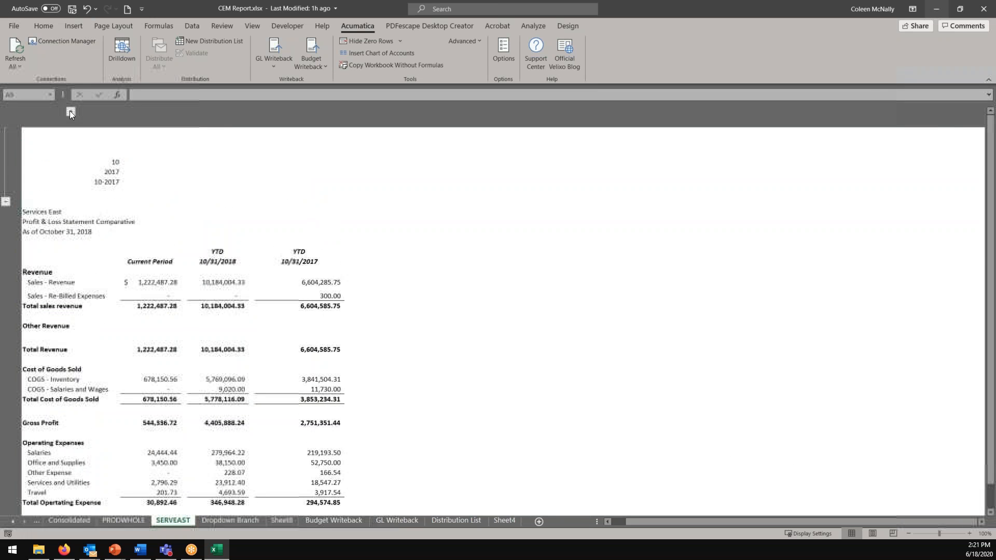
click(70, 112)
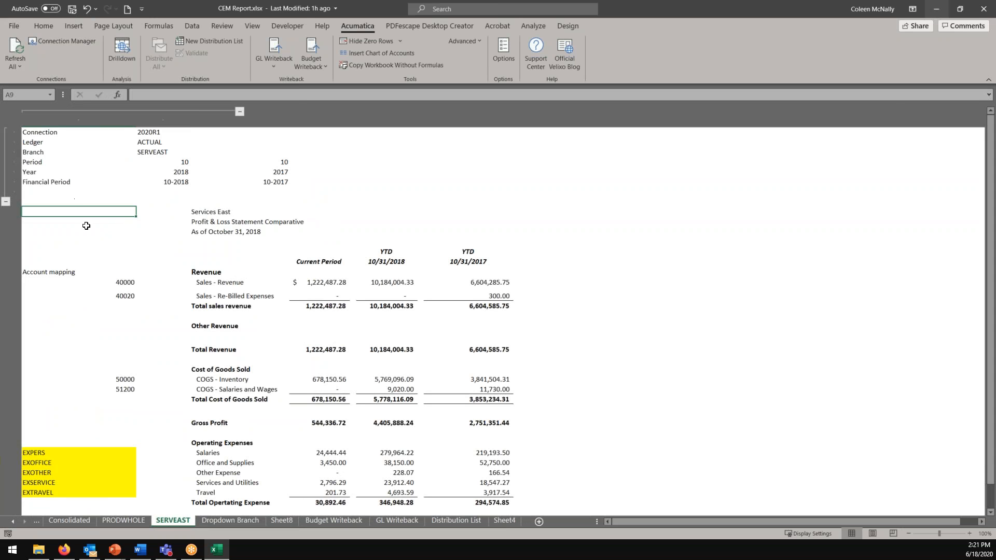
Examine the SERVEAST account mapping, both financial period formulas and the prior-year YTD formula for Sales - Revenue.
scroll(119, 313, down, 2)
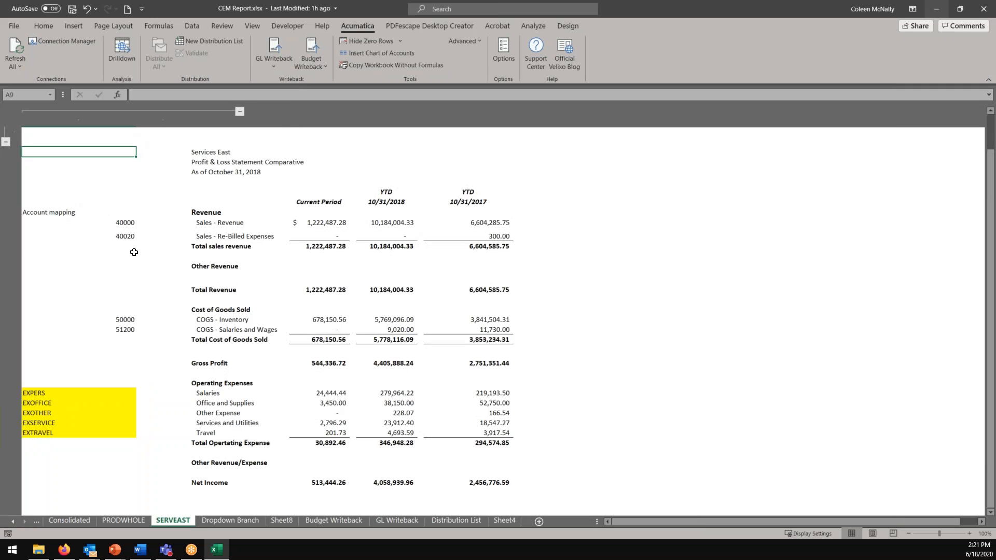
scroll(95, 382, down, 3)
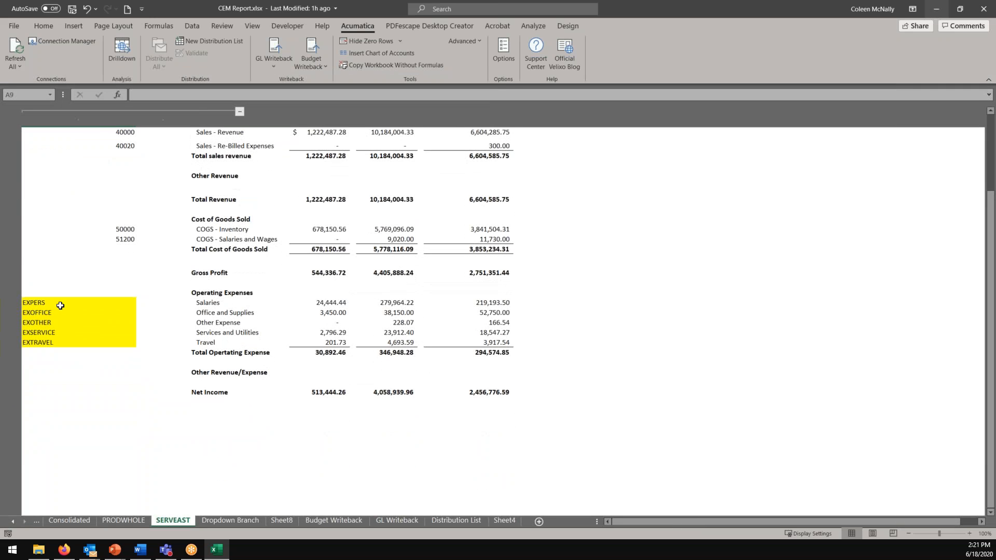
scroll(89, 354, up, 2)
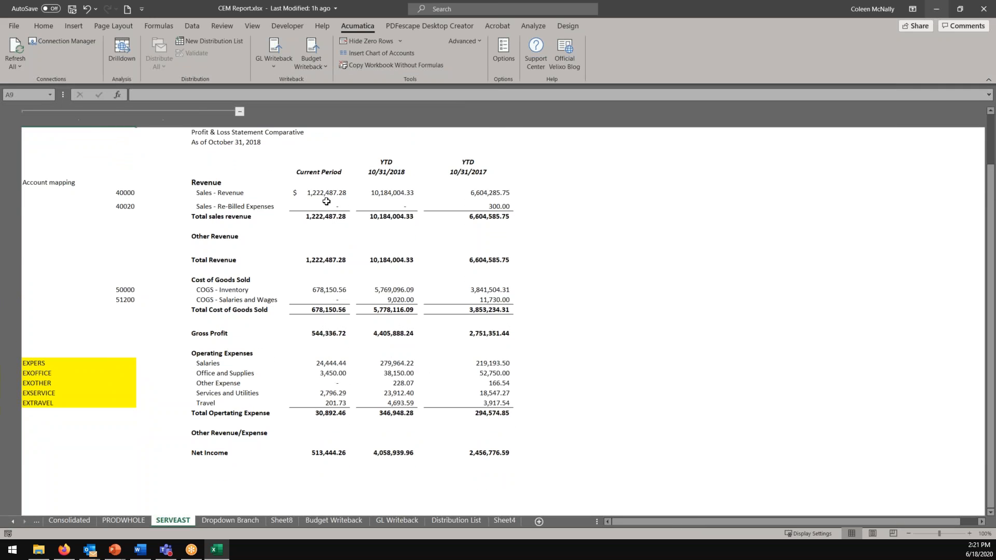
scroll(322, 202, up, 3)
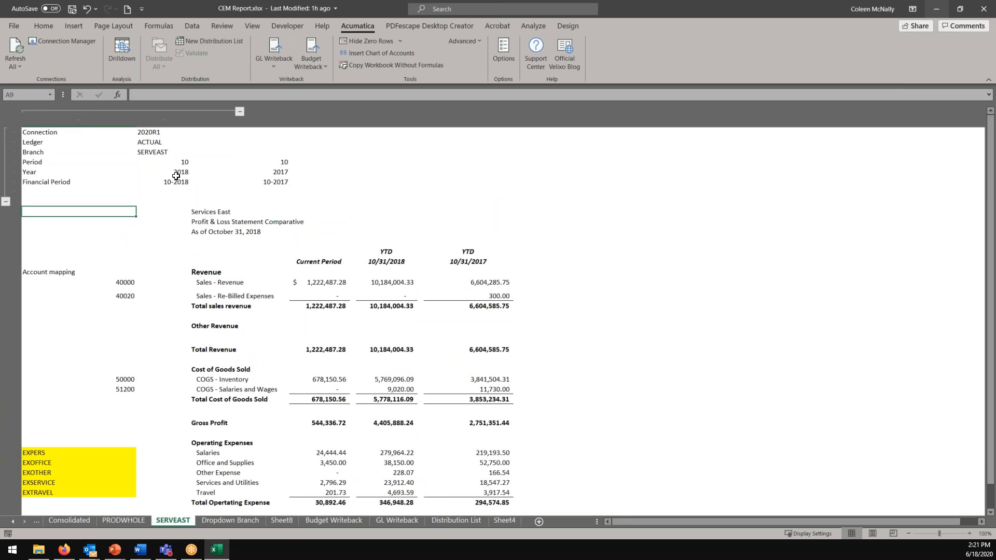
click(160, 184)
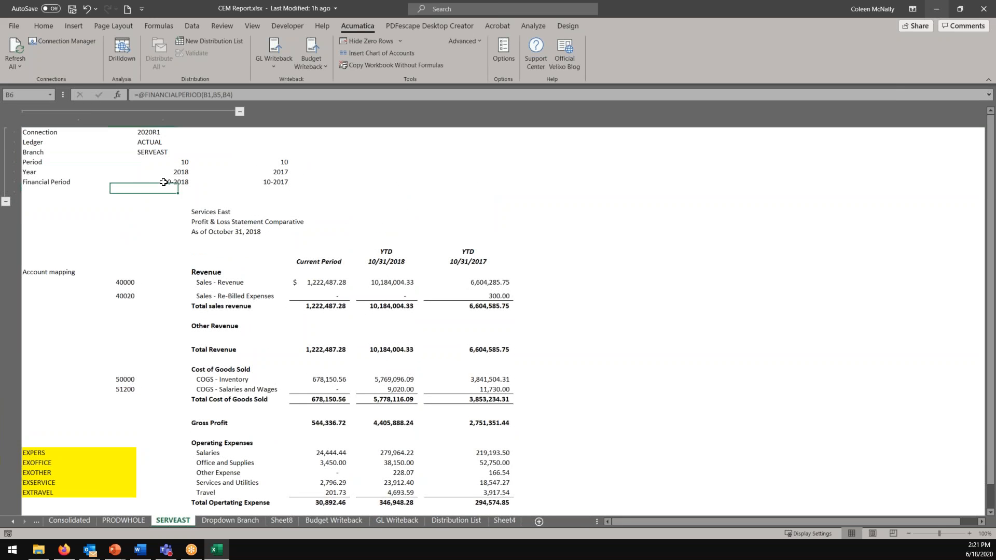
click(284, 182)
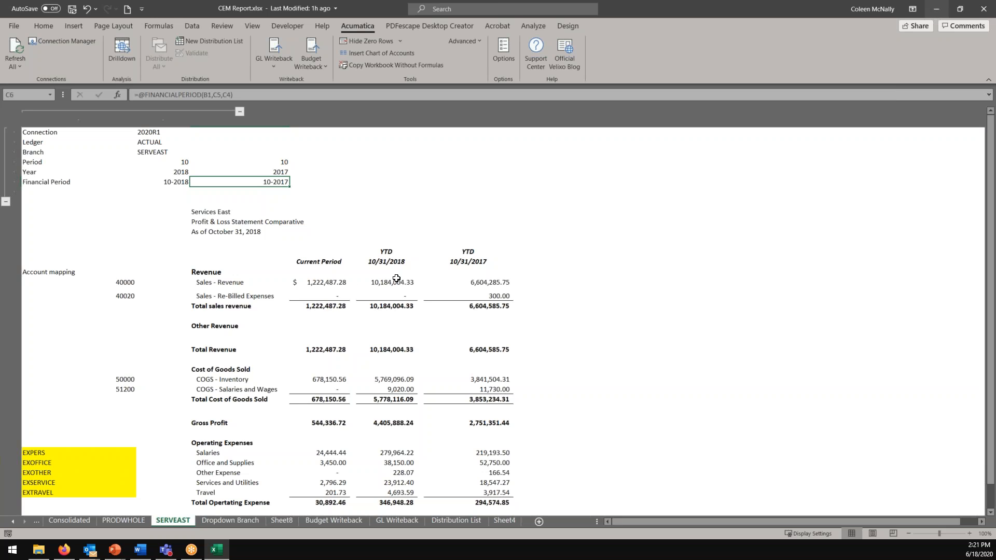
click(496, 284)
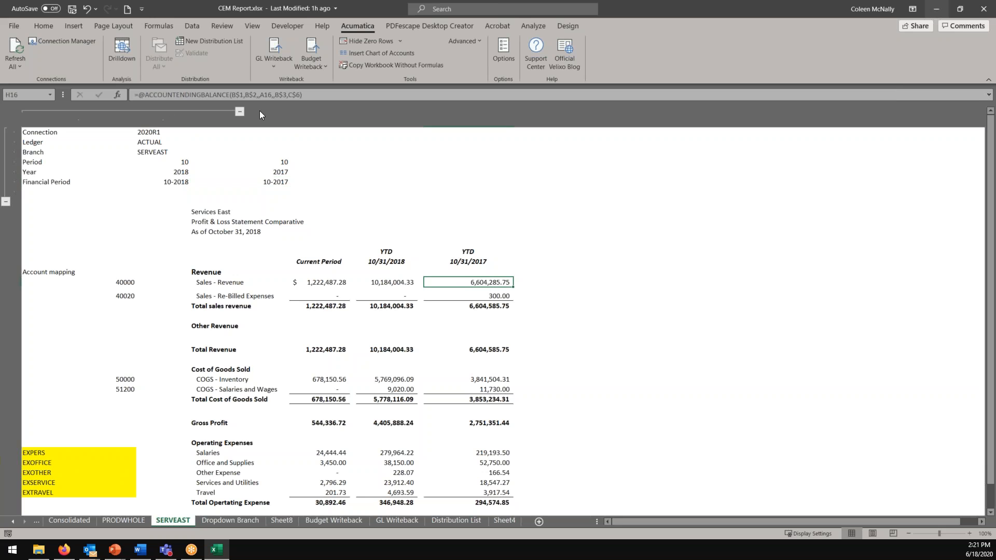
Review the ACCOUNTENDINGBALANCE function arguments in cell H16 from Connection through AsOfPeriod, leaving them as they are.
click(117, 92)
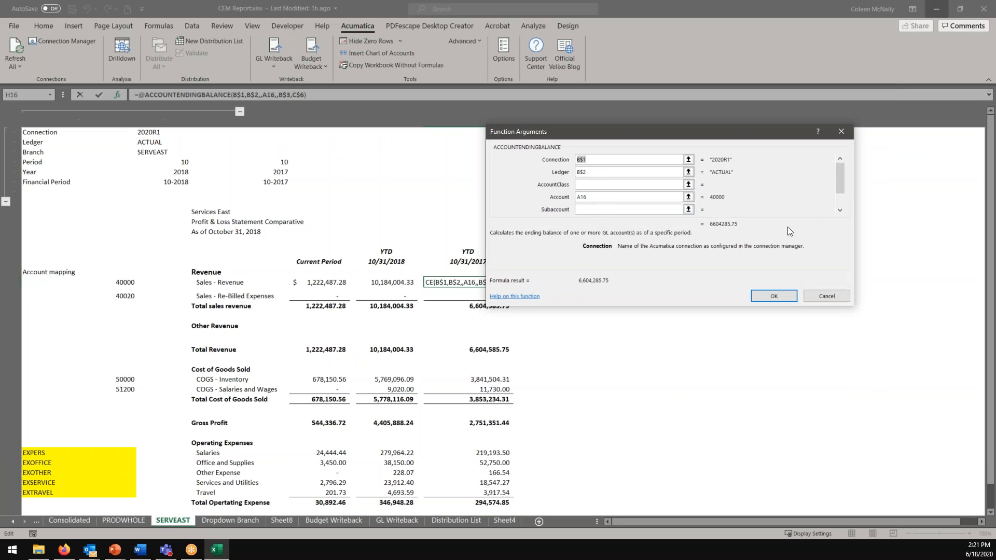
drag(842, 191, 840, 204)
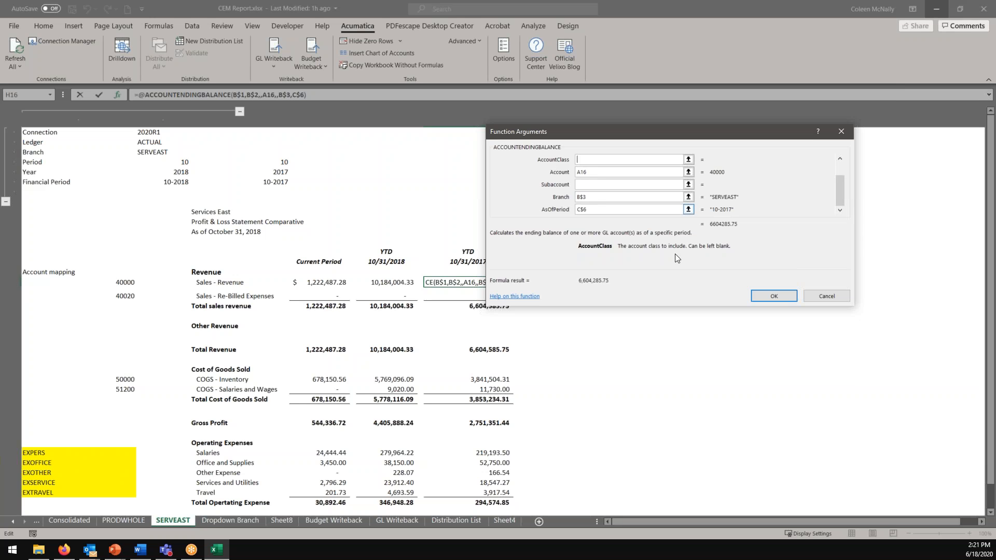
click(770, 296)
click(118, 95)
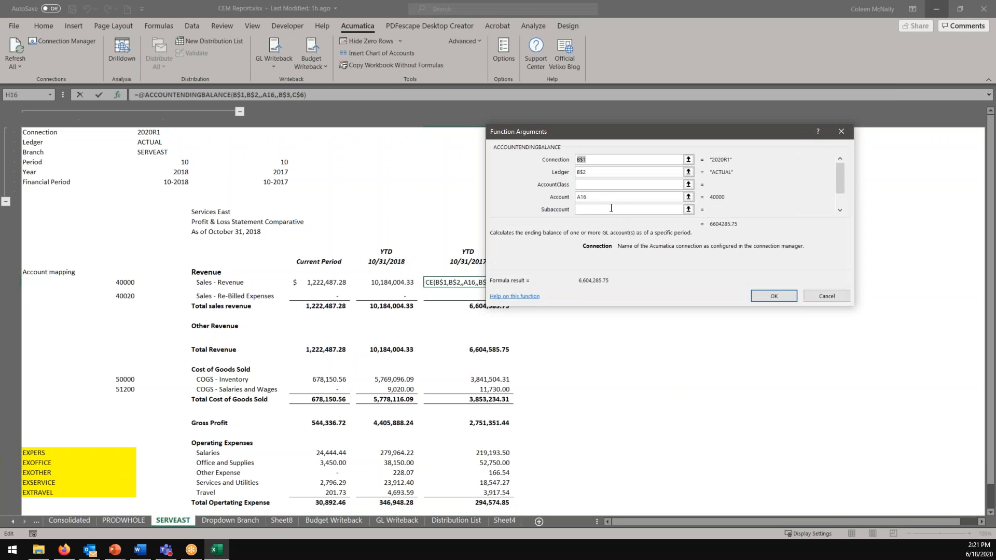
click(839, 297)
Browse the functions in the Acumatica General Ledger Module category from empty cell K16, and leave without inserting one.
click(597, 282)
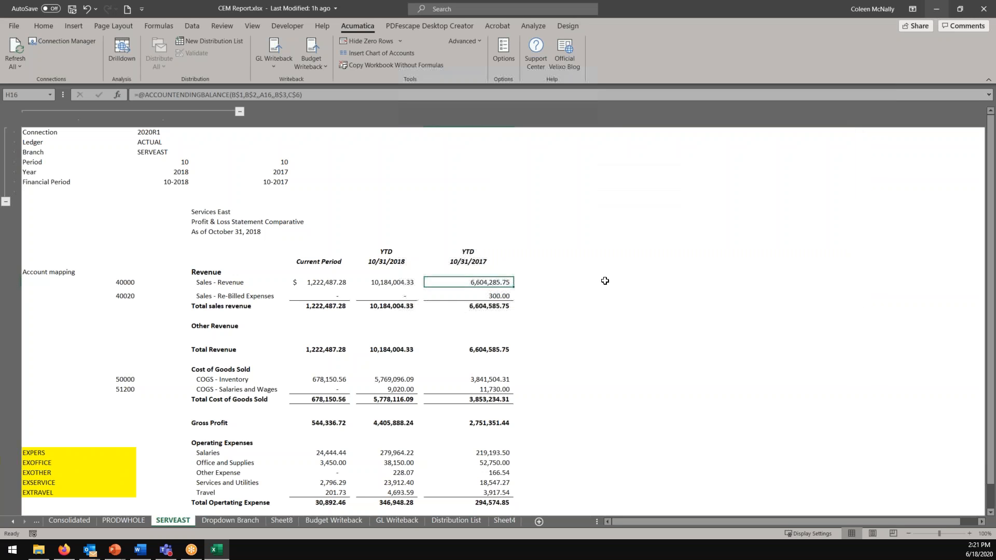
click(122, 96)
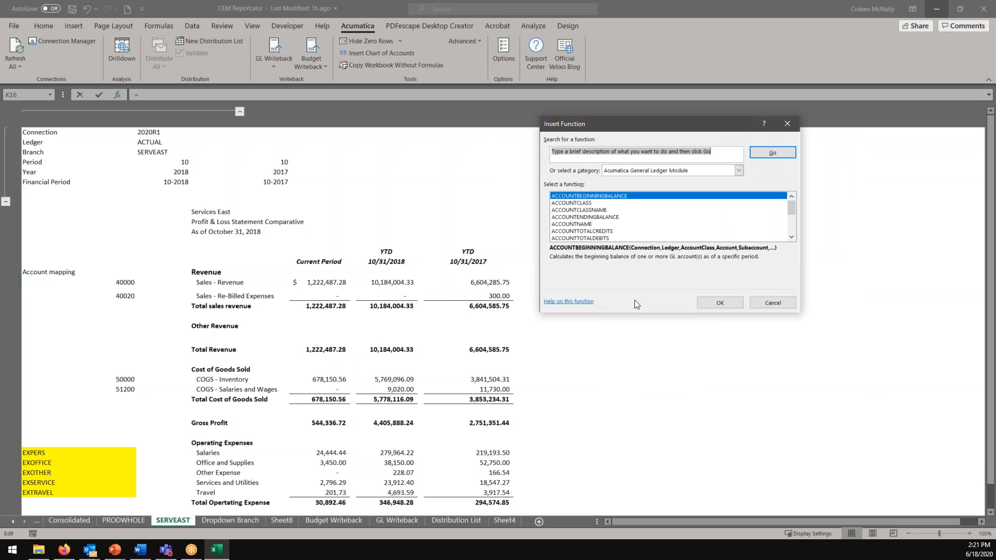
click(792, 239)
click(791, 238)
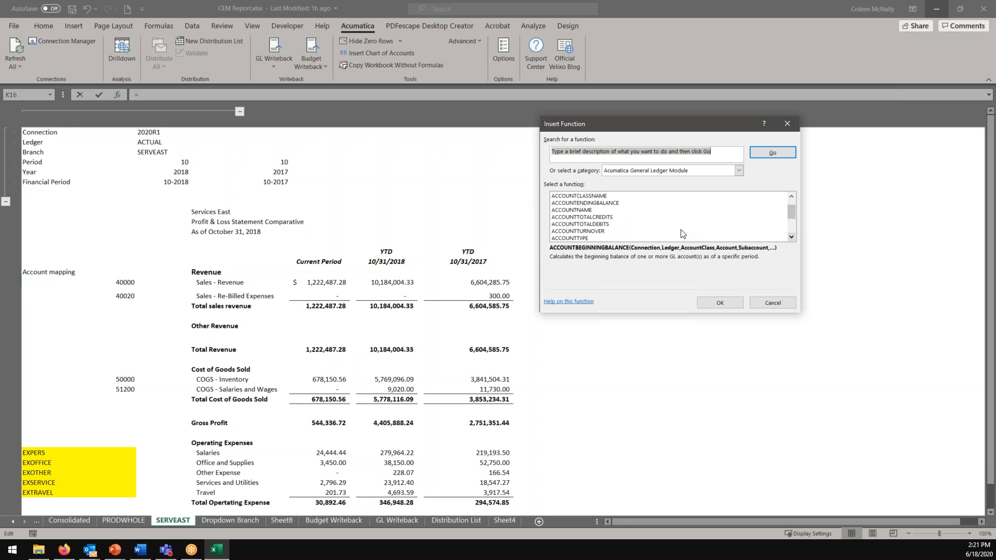
click(622, 217)
click(621, 225)
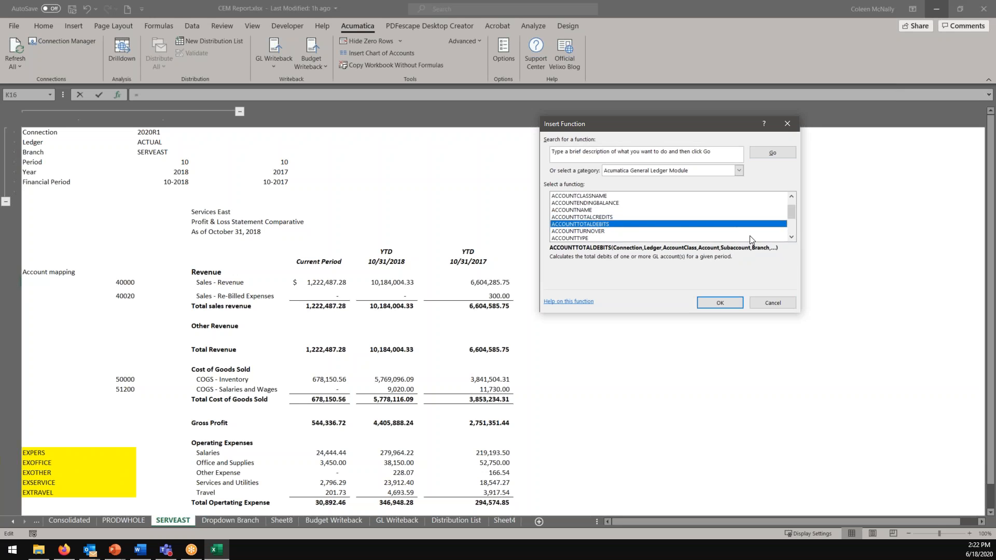
click(794, 236)
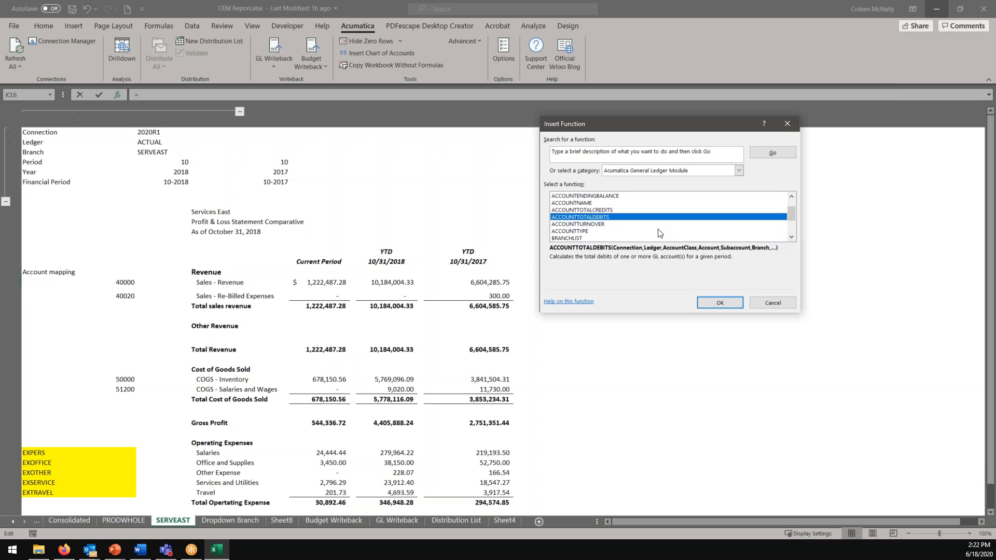
click(769, 303)
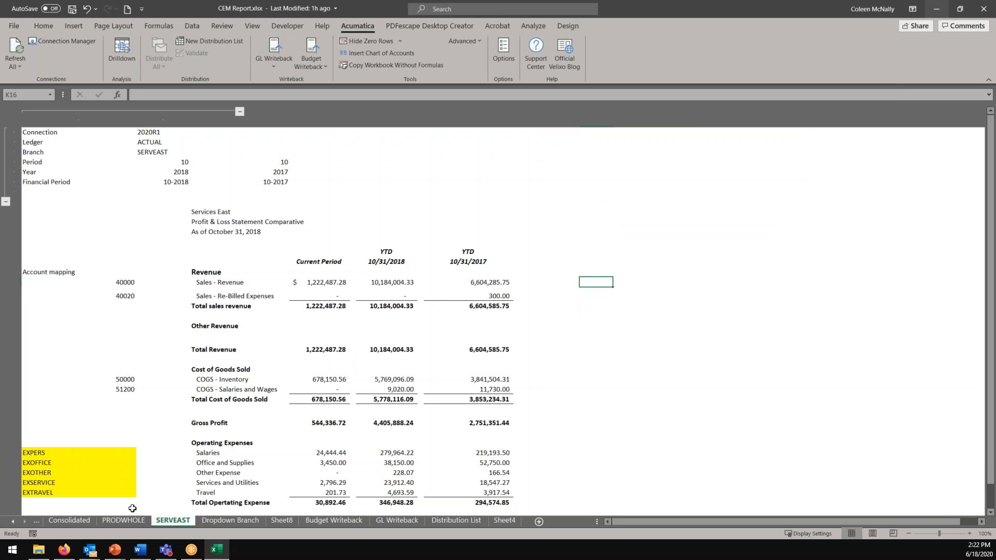
Open the Dropdown Branch worksheet and expand its grouped rows and columns.
click(234, 521)
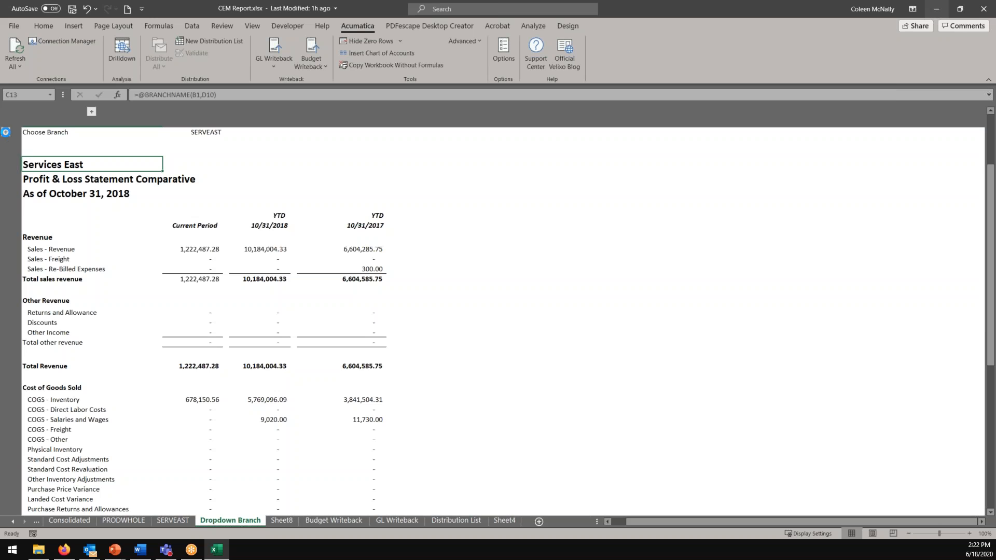
click(5, 133)
click(91, 111)
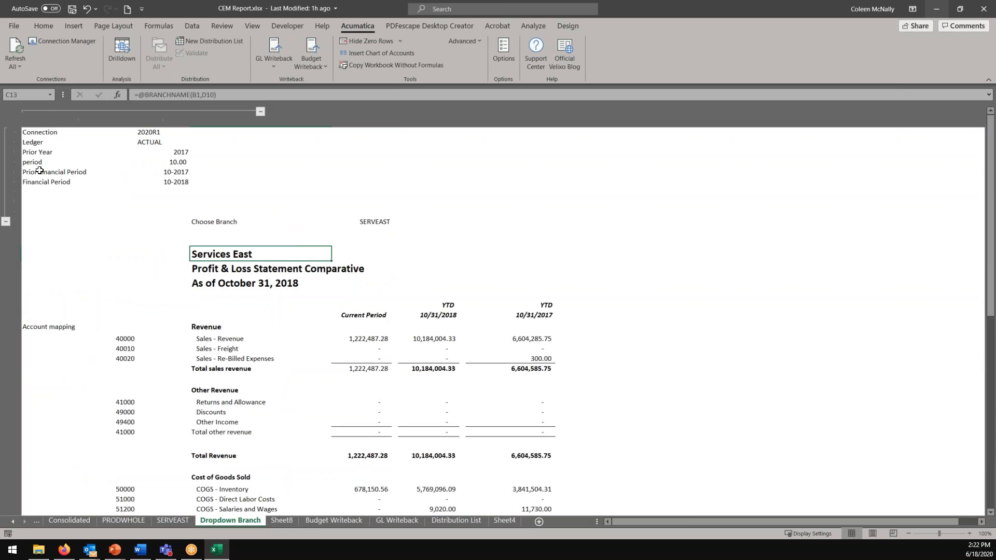
Review the ACCOUNTTURNOVER arguments for current-period Sales - Revenue in D20 without changing them, and collapse the grouped rows and columns.
click(349, 341)
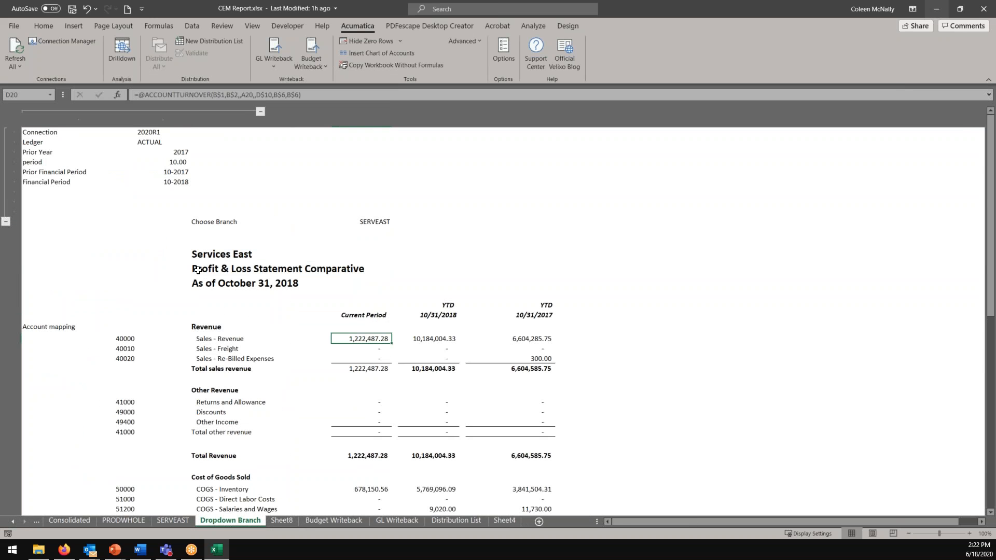
click(117, 95)
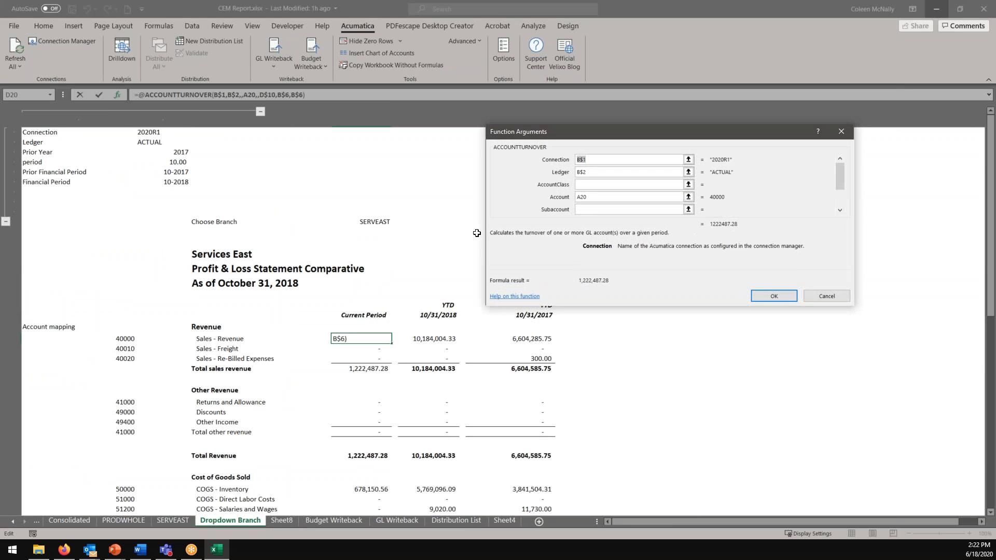
click(596, 209)
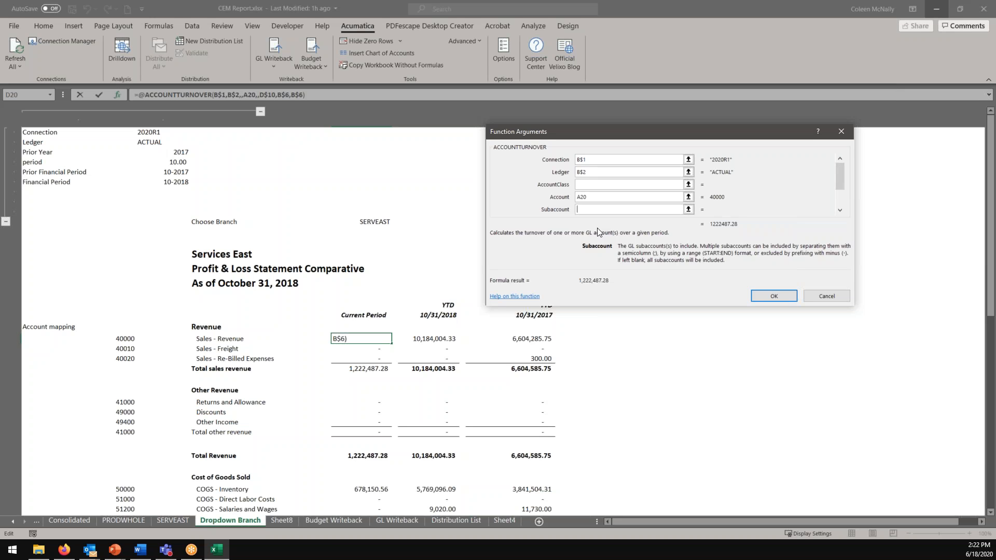
click(828, 297)
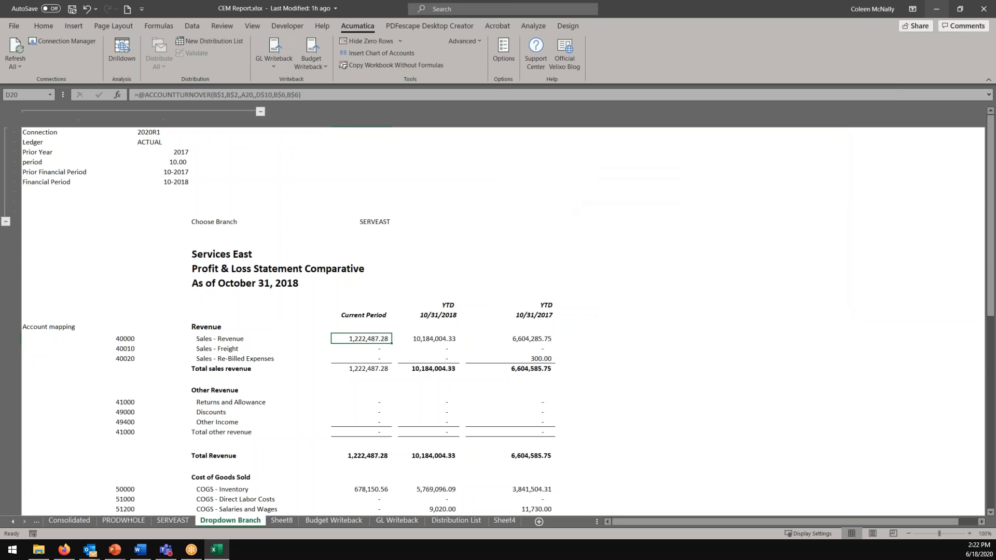
click(6, 222)
click(258, 111)
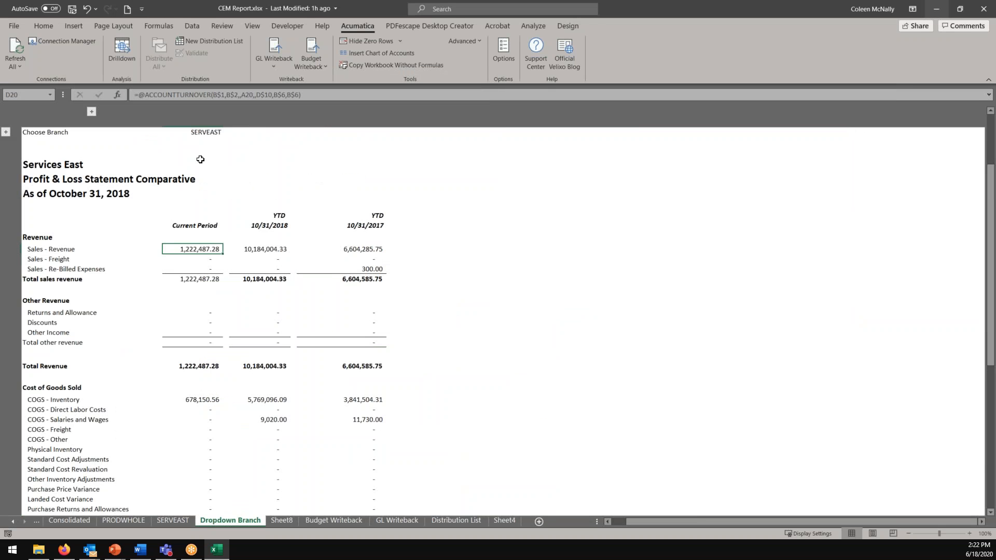
Open the Distribution List worksheet and view the available Format options in empty cell A9 without choosing one.
click(450, 522)
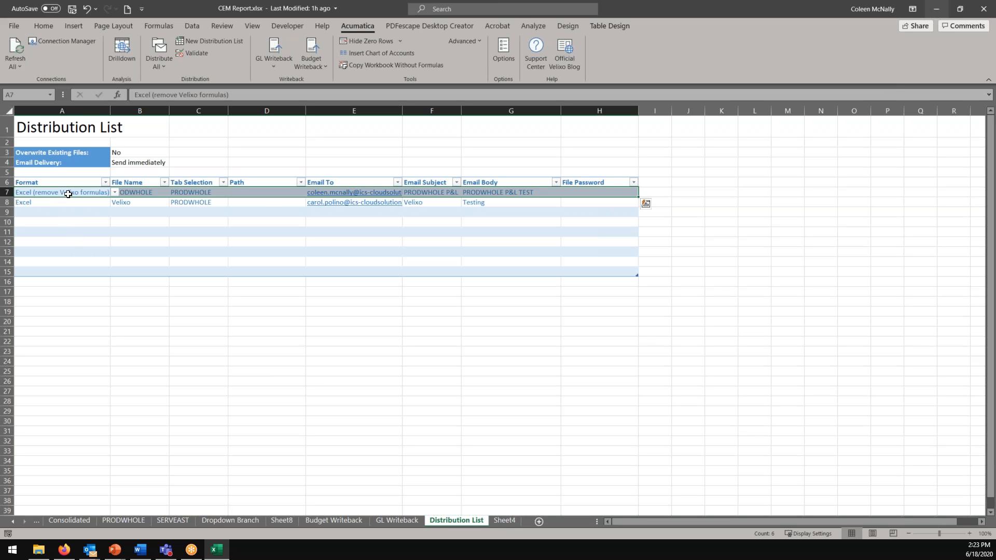
click(85, 211)
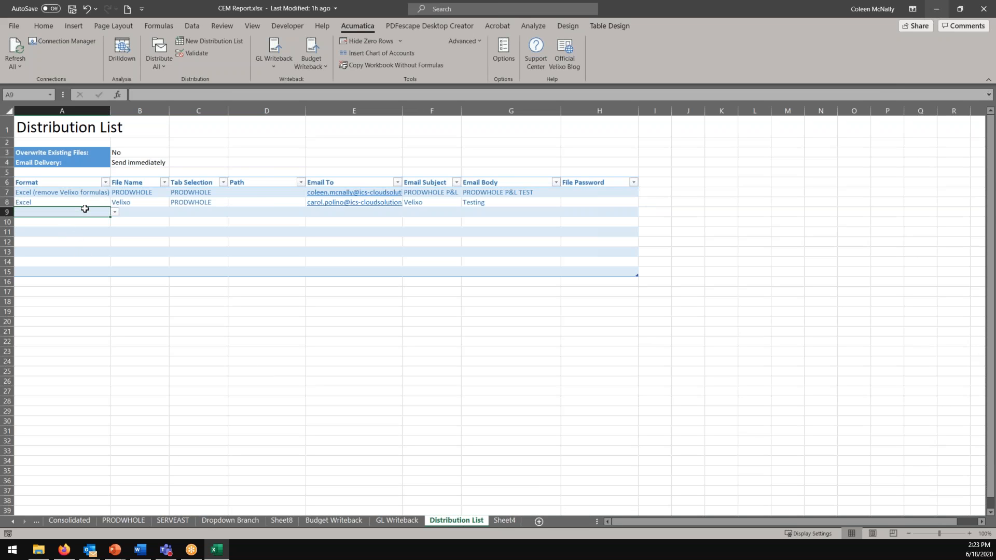
click(114, 212)
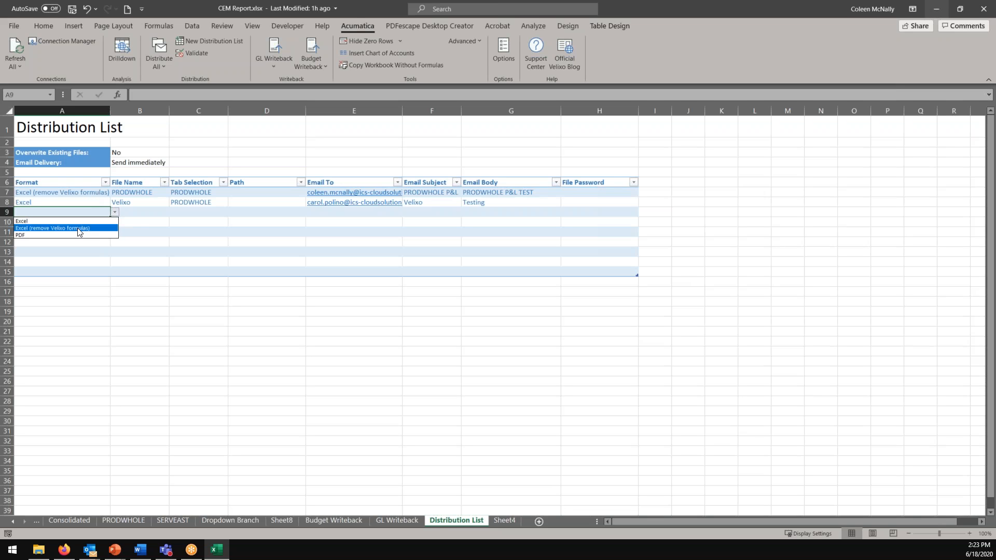
key(Escape)
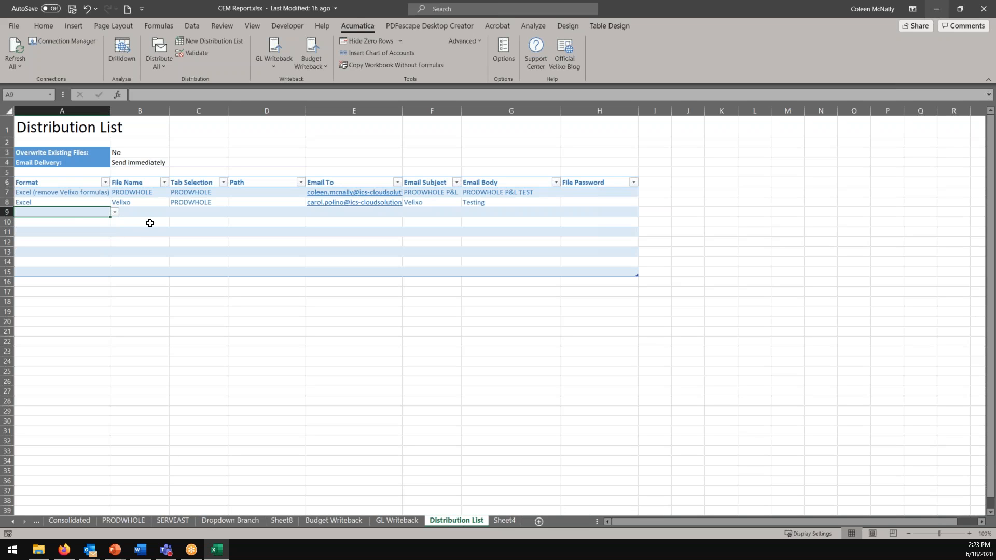
Widen the File Name, Tab Selection and Email To columns of the distribution list, leaving the Tab Selection filter as it is.
click(132, 195)
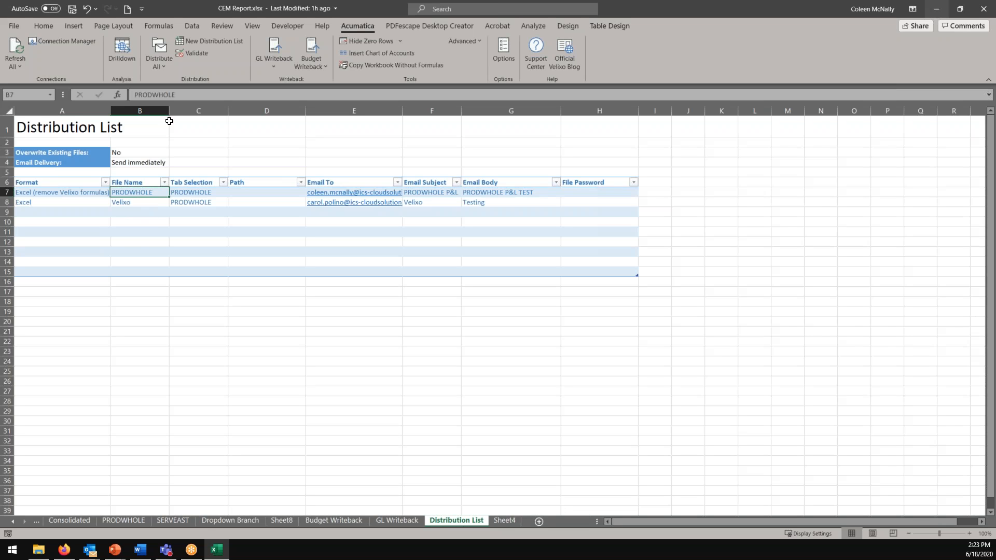
drag(169, 111, 347, 115)
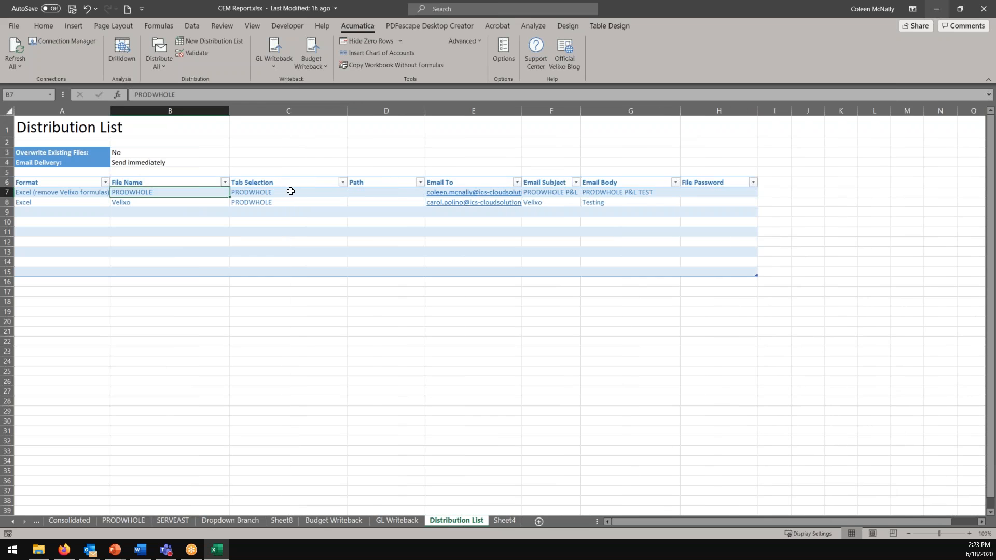
click(297, 192)
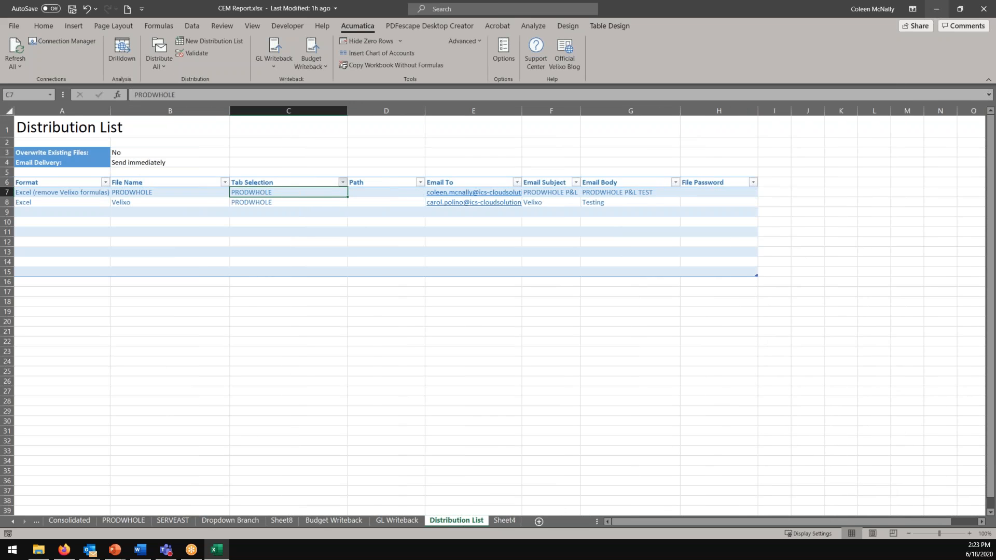
click(342, 182)
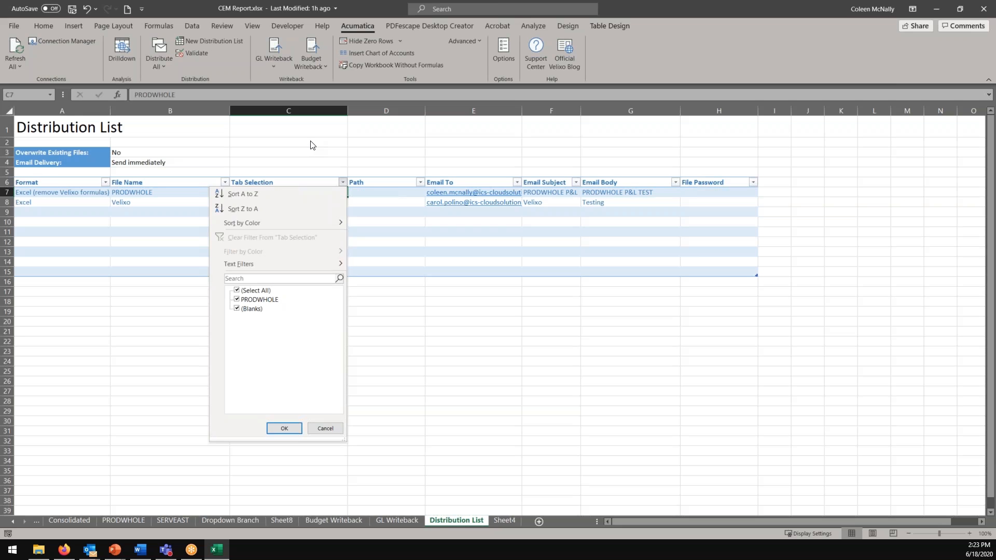
click(284, 428)
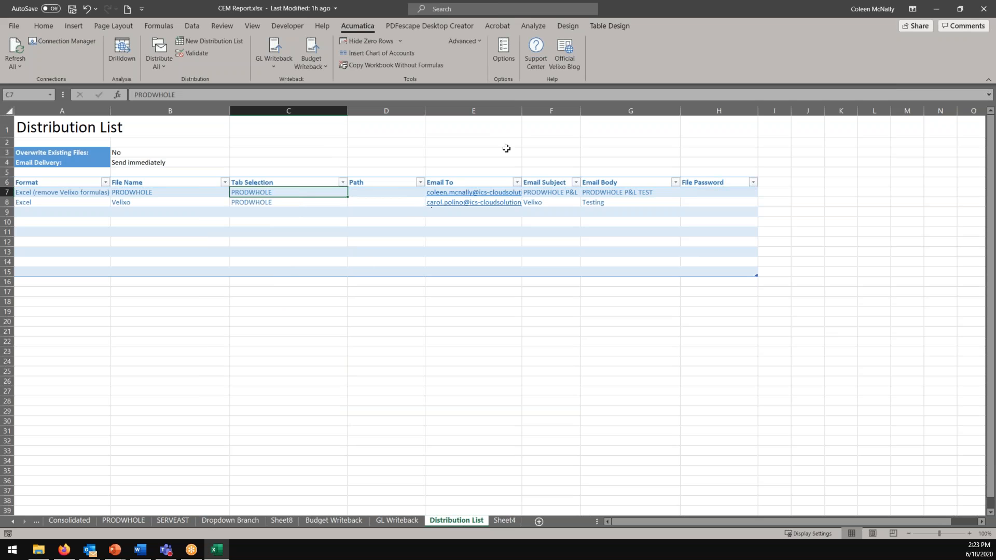
drag(522, 110, 560, 110)
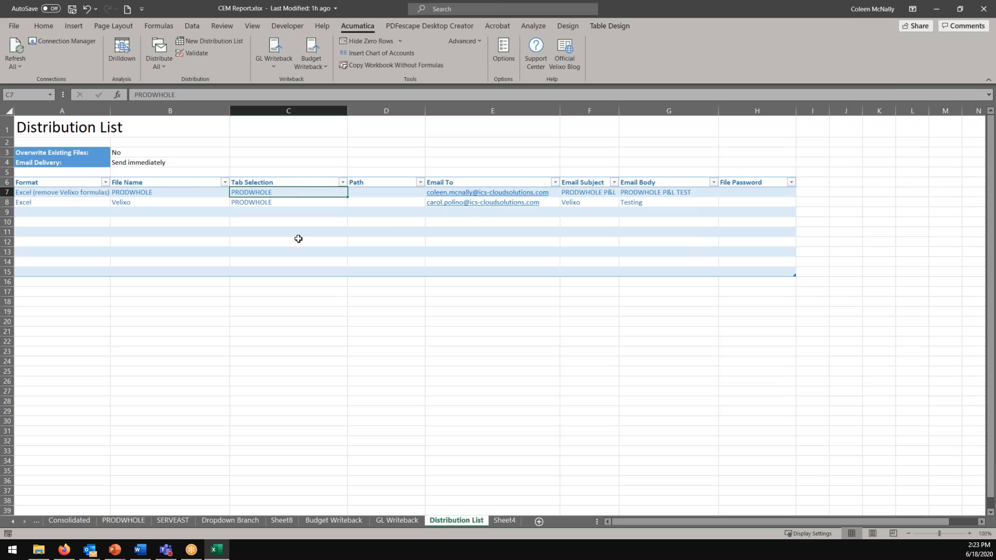
Select row 7 of the distribution list, check the PRODWHOLE worksheet it sends, and distribute only that row.
click(12, 192)
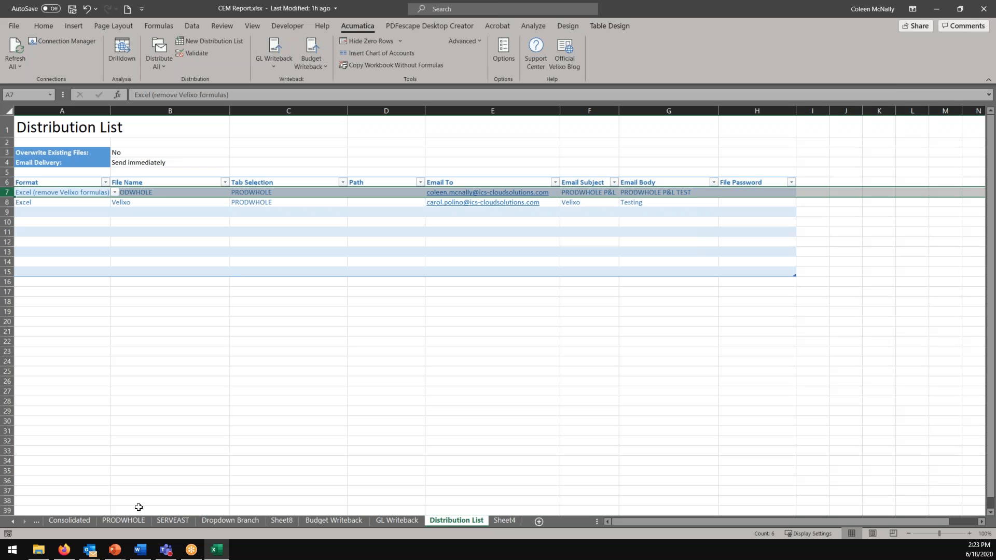
click(132, 522)
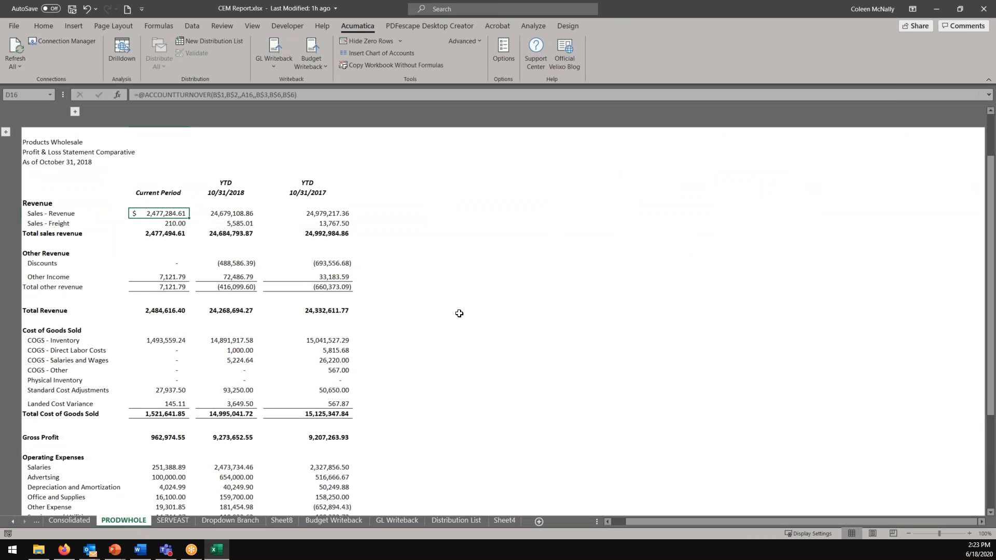
scroll(470, 313, down, 1)
scroll(470, 313, up, 1)
click(451, 522)
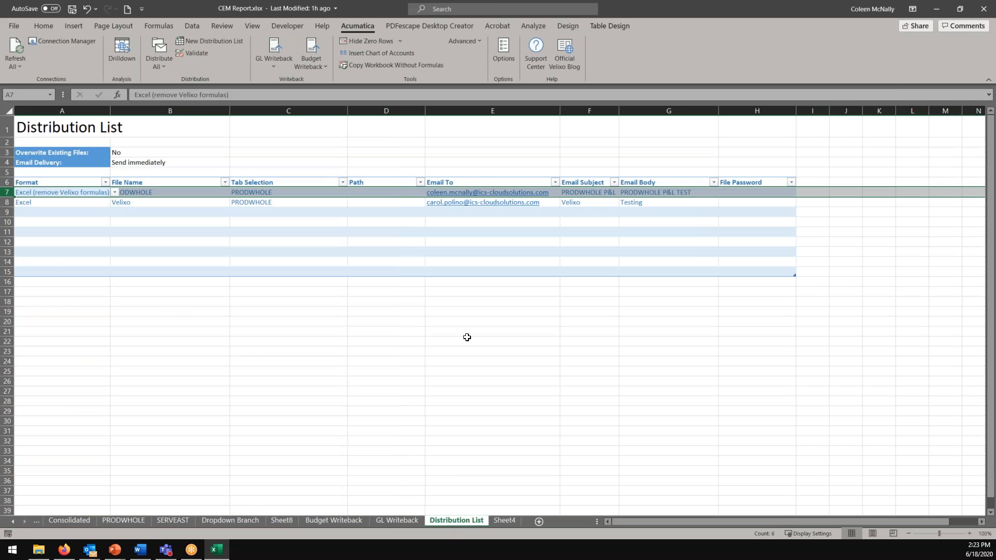
click(162, 68)
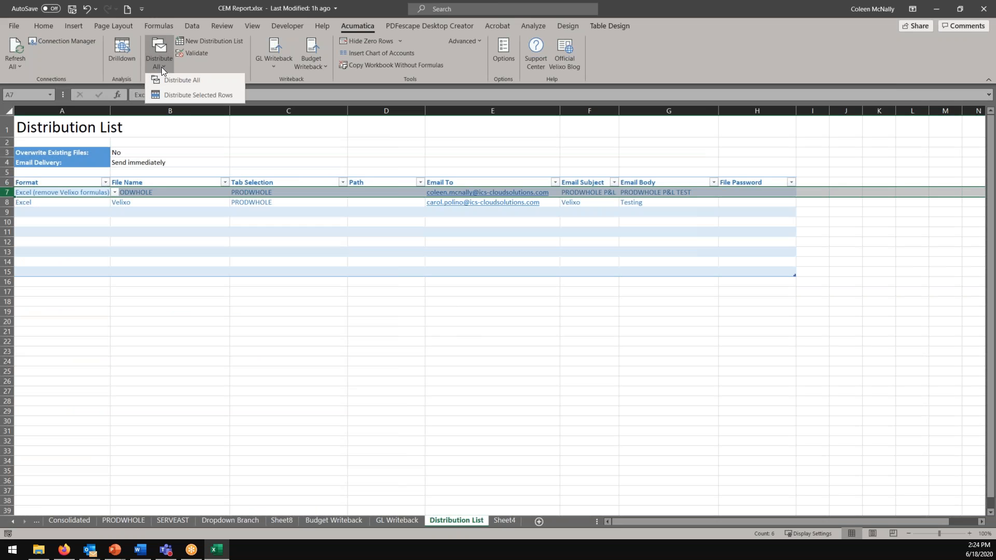
click(167, 98)
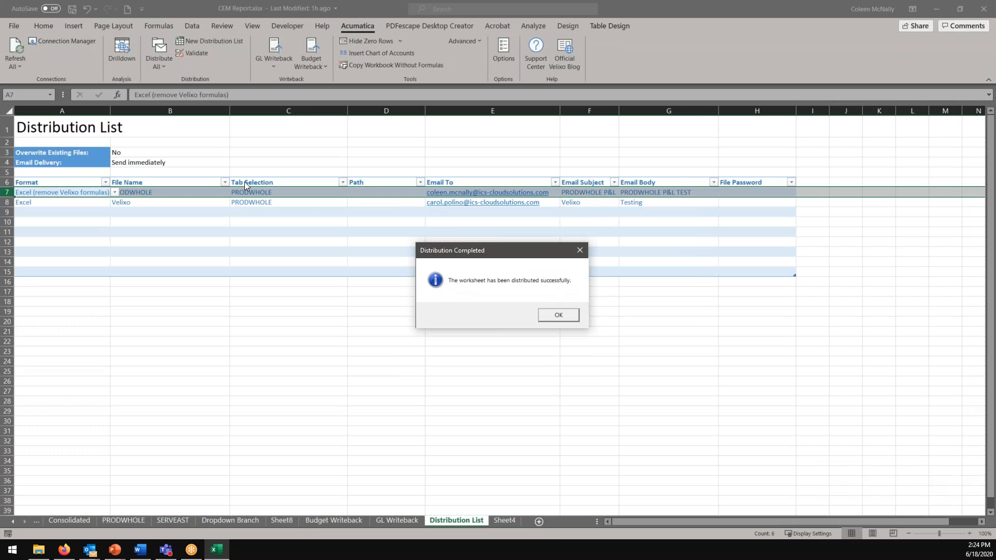
click(563, 317)
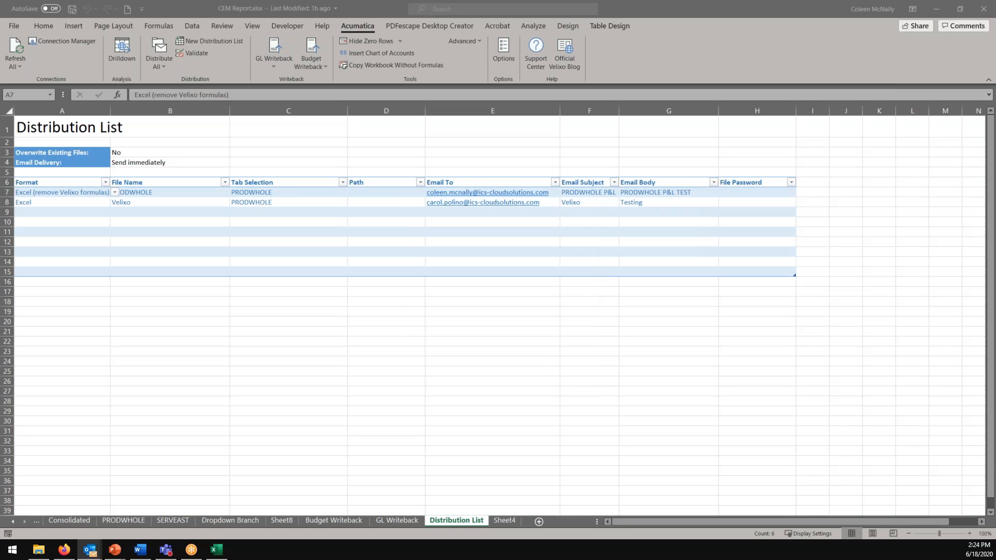
Switch to Outlook, open the PRODWHOLE P&L message and open its PRODWHOLE.xlsx attachment in Excel.
drag(547, 405, 543, 314)
double_click(476, 427)
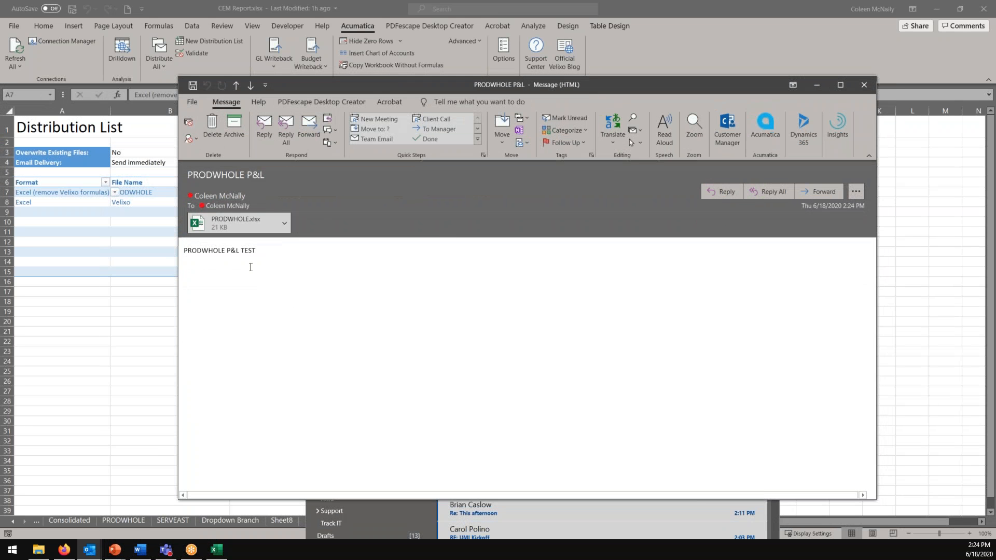
click(245, 228)
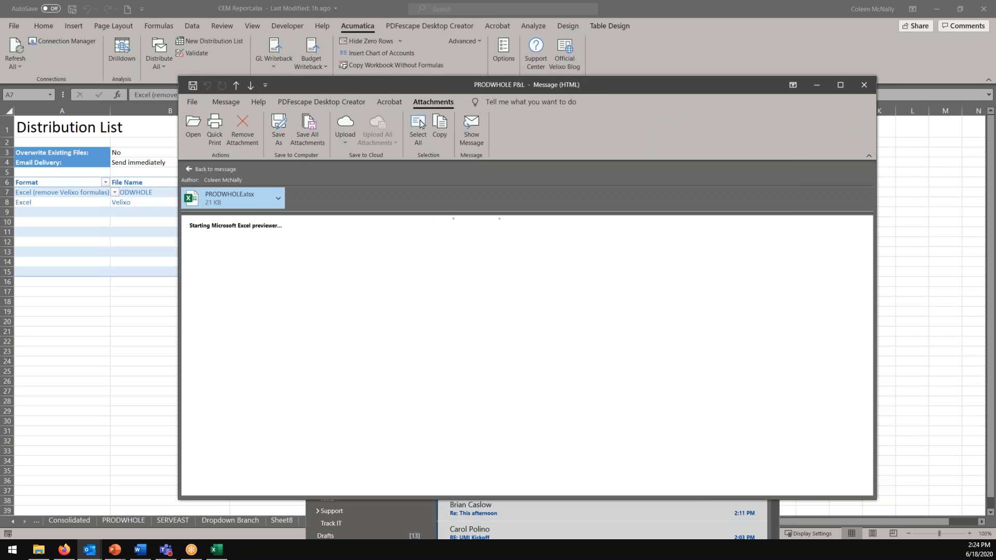
double_click(242, 206)
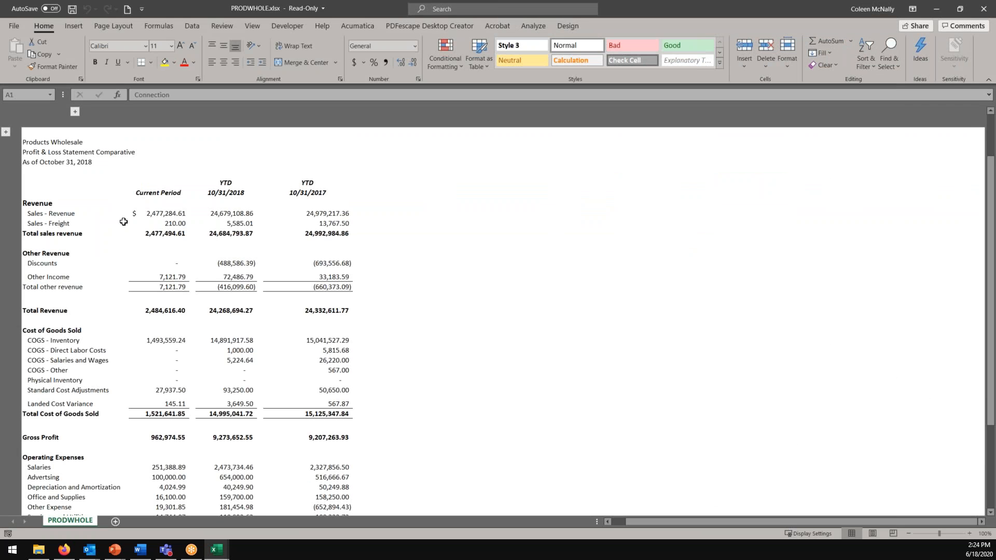
Inspect the Total Revenue cells and the current-period Sales - Revenue cell of PRODWHOLE.xlsx for formulas, and expand the grouped rows.
click(146, 307)
click(254, 312)
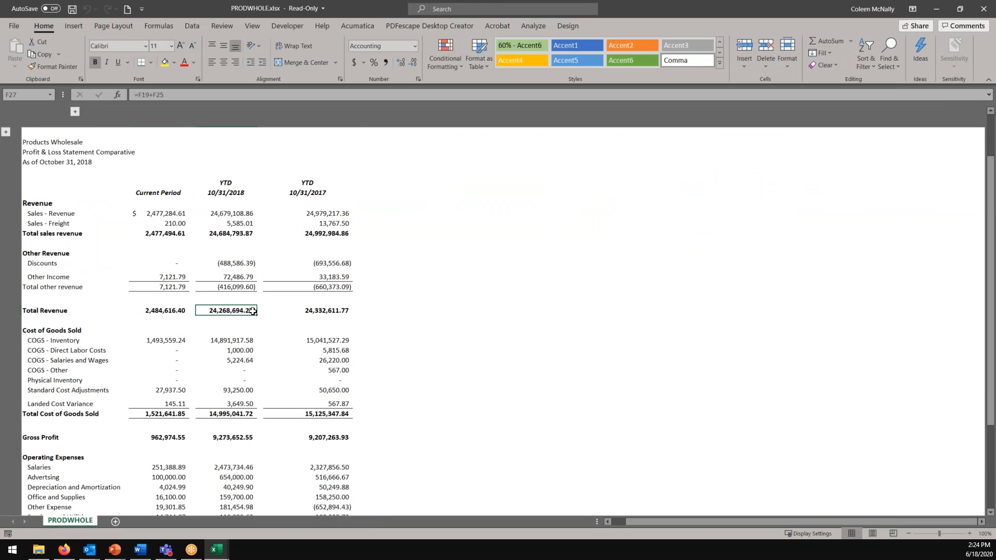
click(310, 312)
click(164, 217)
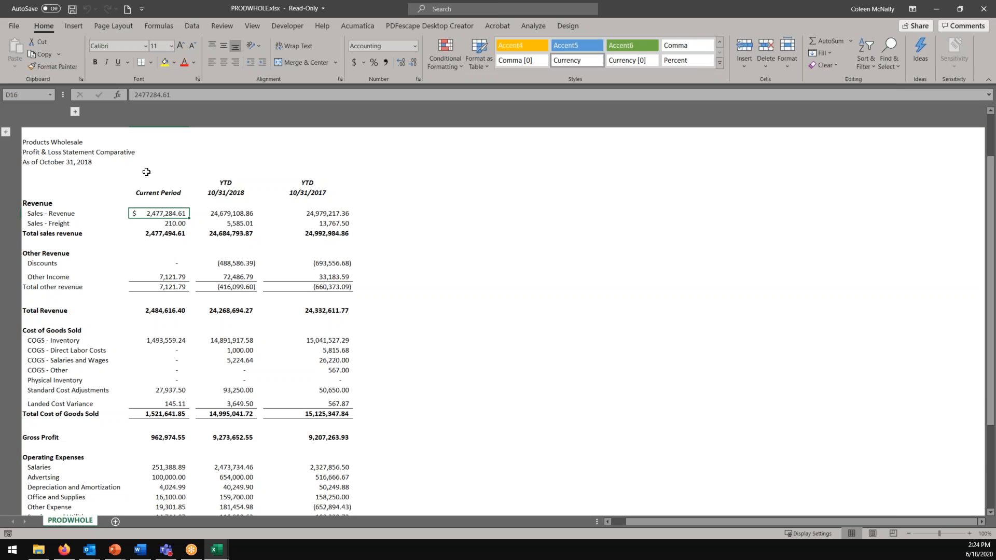
click(5, 132)
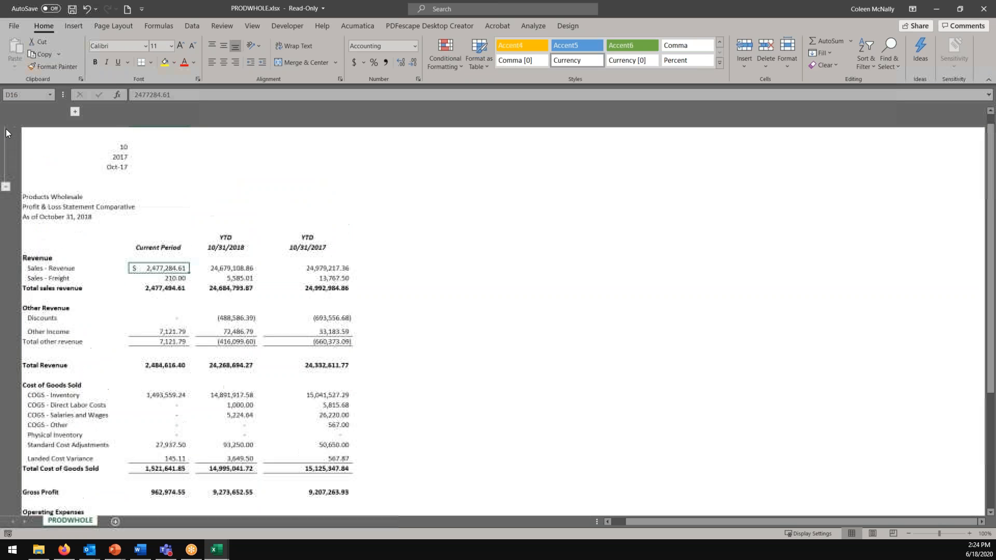
Show the grouped columns of PRODWHOLE.xlsx to view the account mapping, collapse the row and column groups again, and minimize the workbook.
click(75, 112)
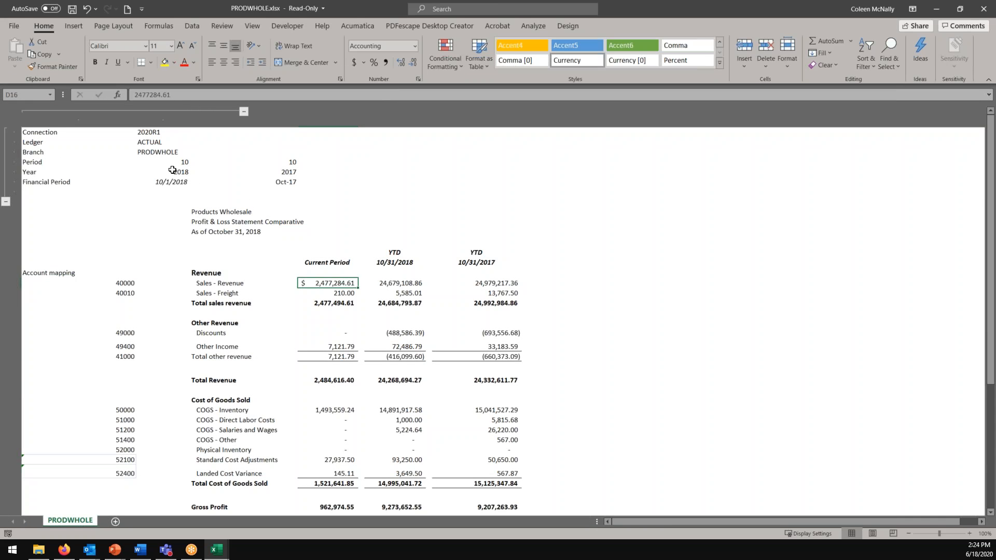
click(7, 204)
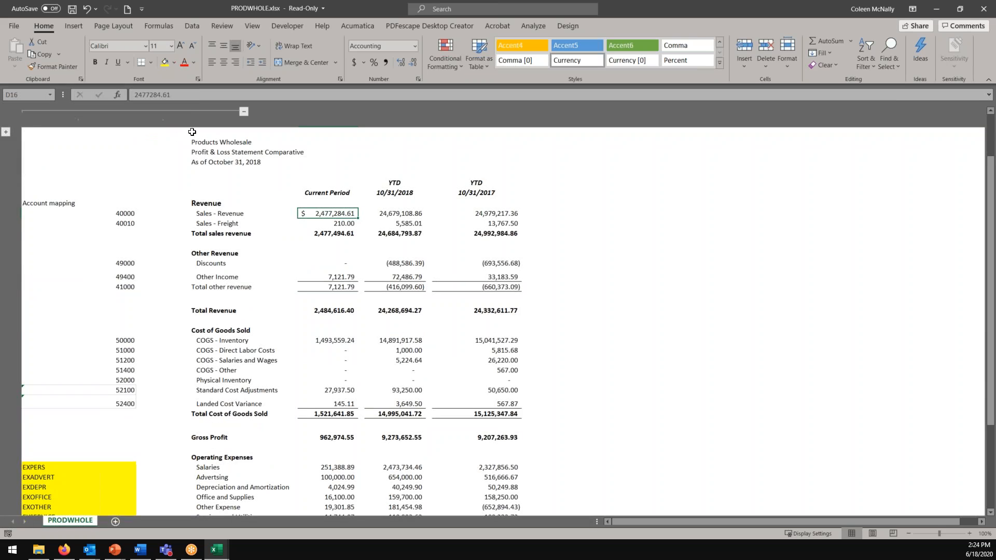
click(244, 111)
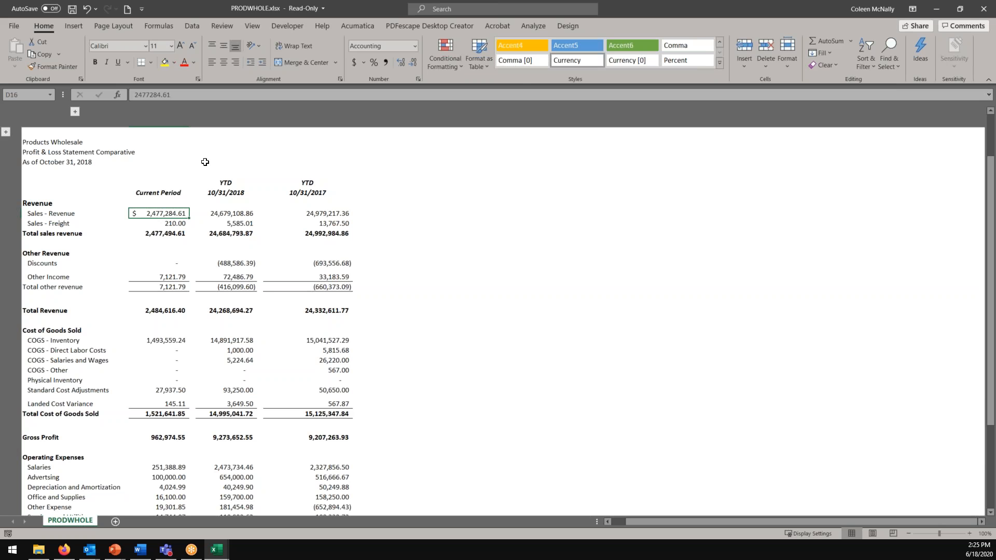
click(937, 8)
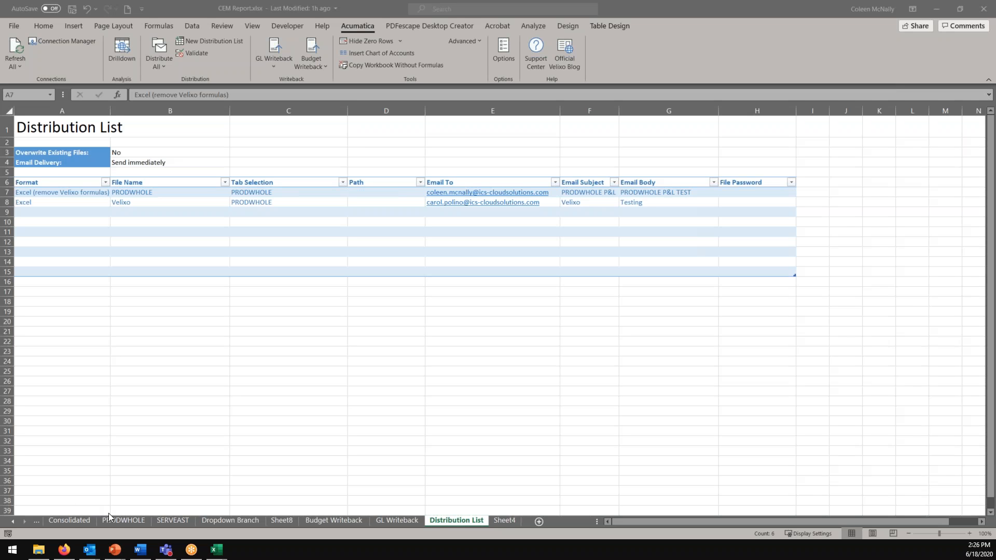
Review the Profit & Loss Statement on the Consolidated worksheet of CEM Report.xlsx and select empty cell N23 beside it.
click(74, 521)
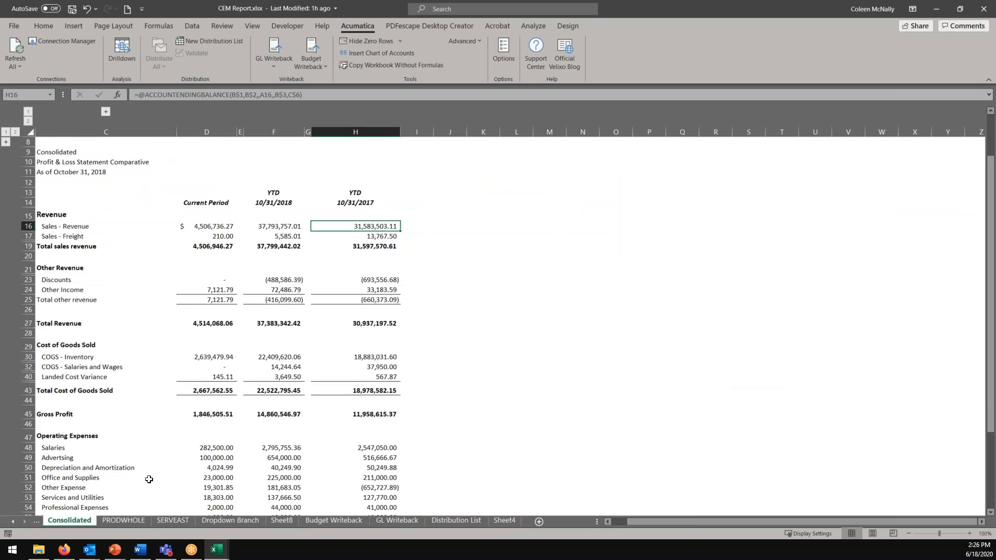
scroll(208, 321, down, 2)
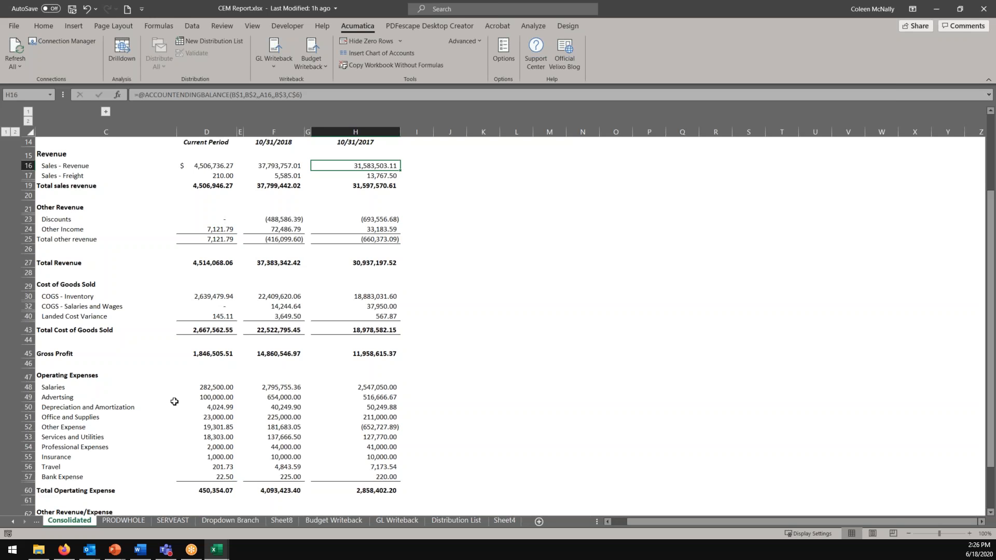
scroll(298, 363, up, 1)
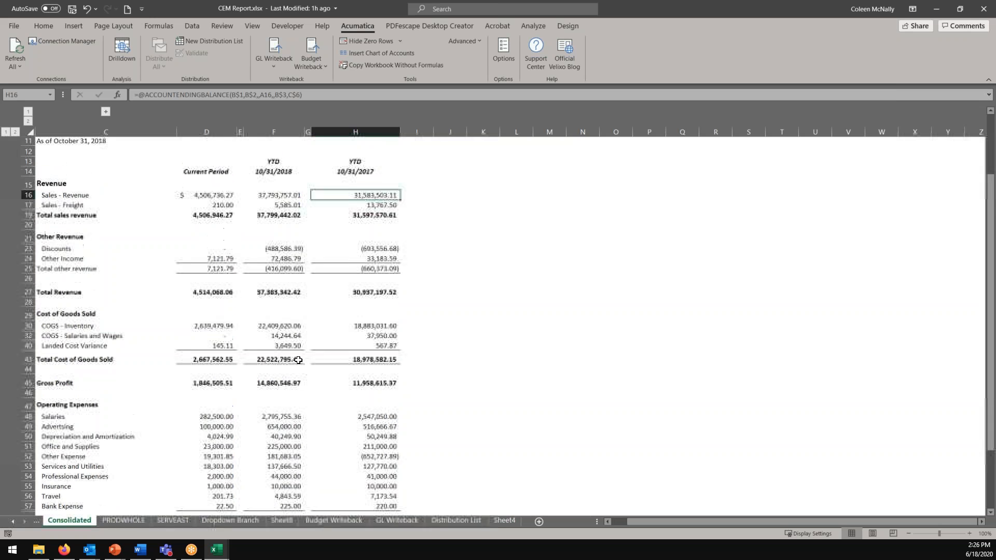
click(588, 253)
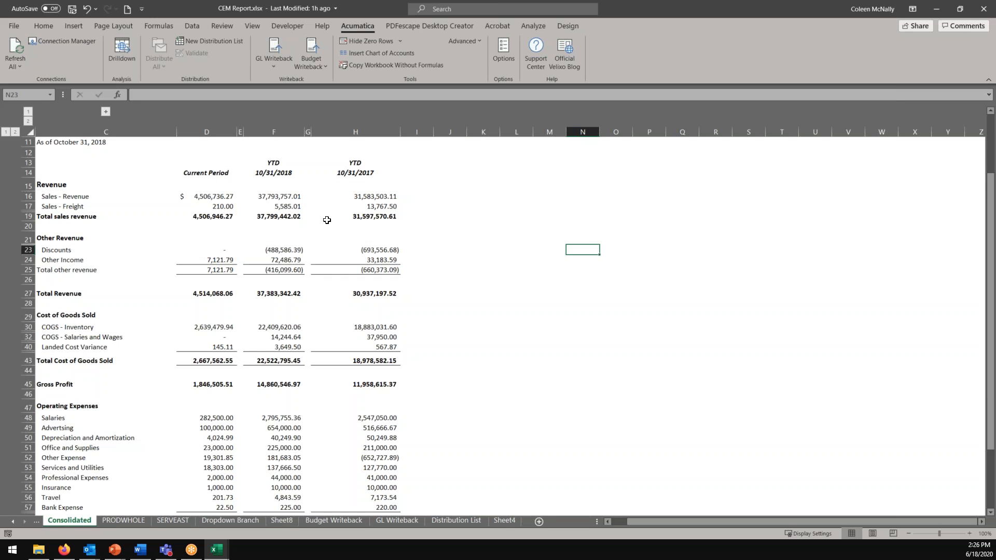